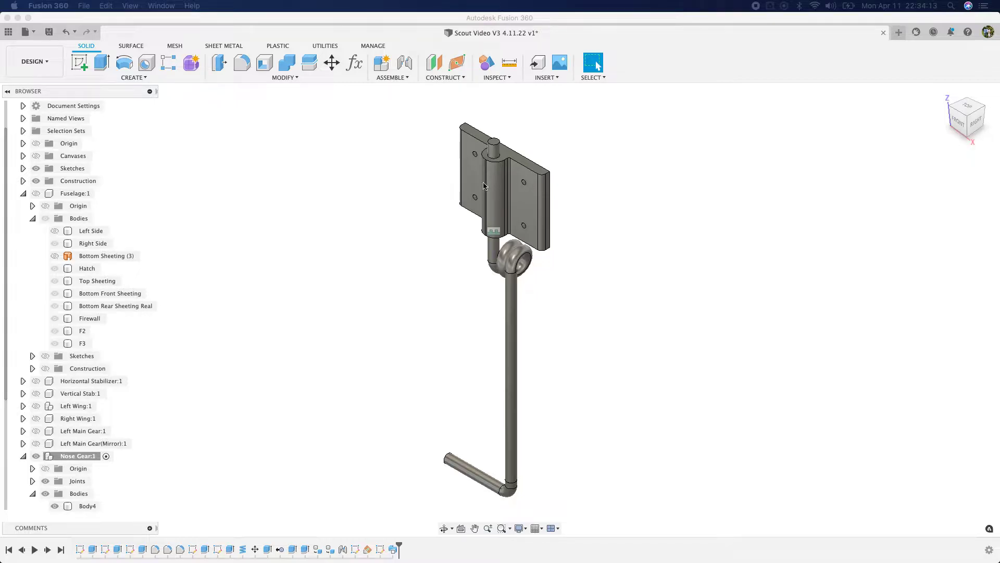
Step: Open the Scout Video V2 design and hide both wings and both main gear components
{"action": "left_click", "coordinate": [7, 32]}
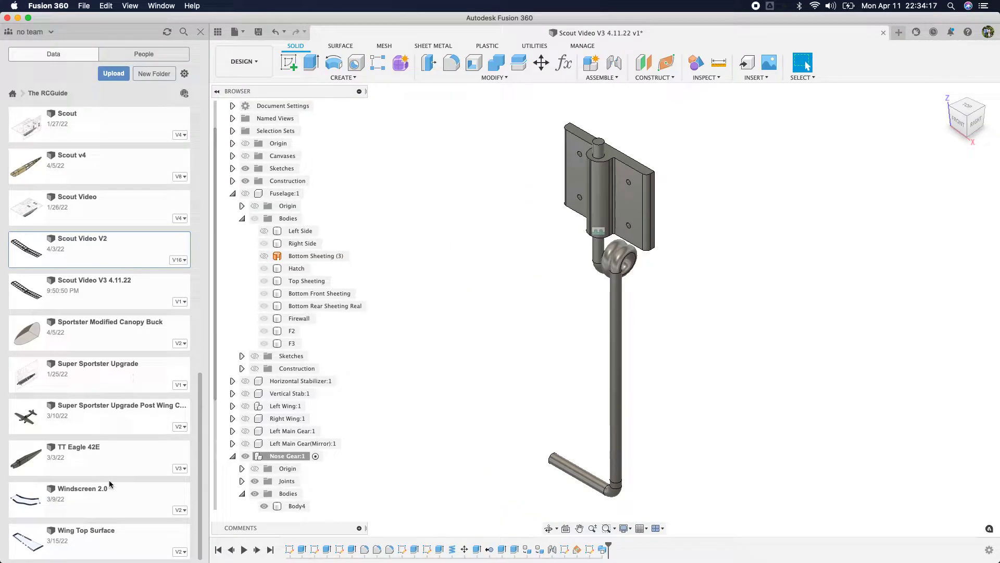
{"action": "double_click", "coordinate": [83, 245]}
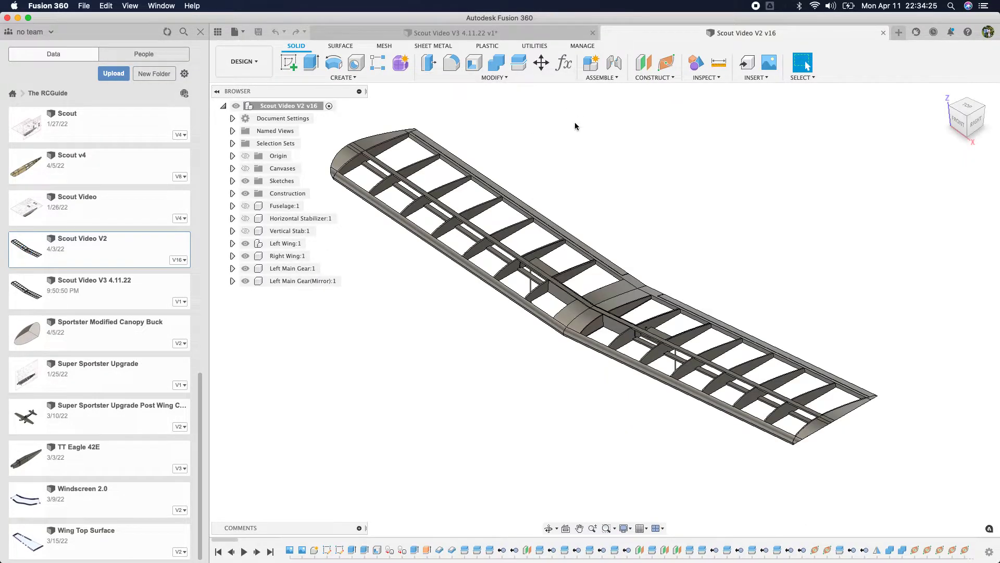
{"action": "left_click", "coordinate": [245, 256]}
{"action": "left_click", "coordinate": [245, 243]}
{"action": "left_click", "coordinate": [245, 268]}
{"action": "left_click", "coordinate": [245, 281]}
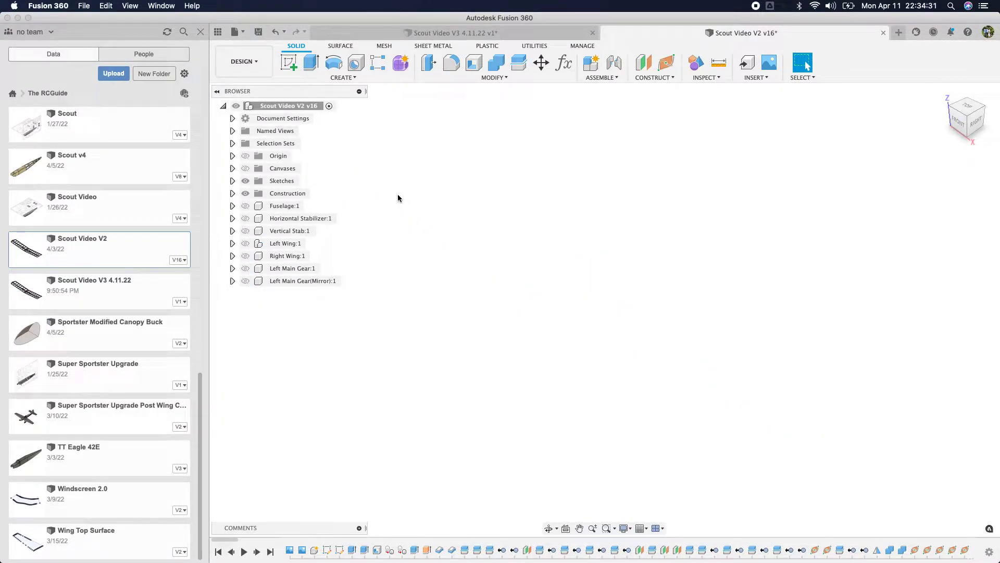
Step: Create a new internal component named Nose Gear under the top-level Scout Video V2 assembly
{"action": "right_click", "coordinate": [301, 106]}
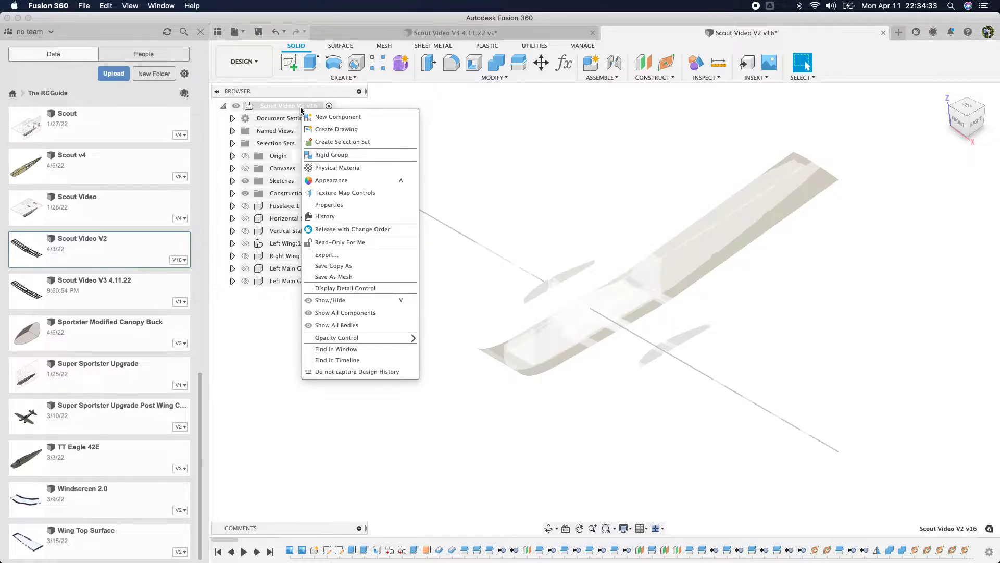
{"action": "left_click", "coordinate": [349, 118]}
{"action": "double_click", "coordinate": [880, 216]}
{"action": "type", "text": "Nose Gear"}
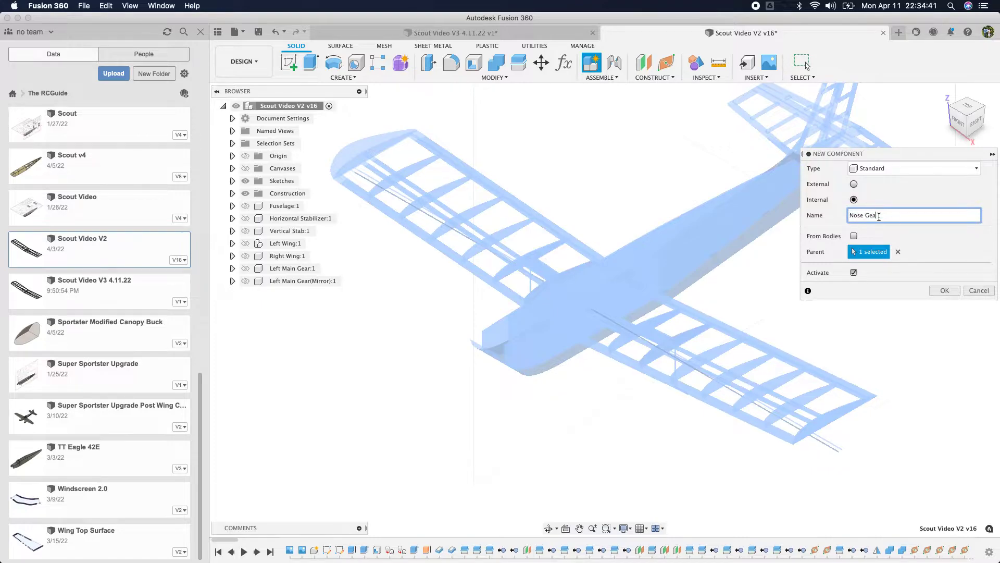
{"action": "left_click", "coordinate": [943, 293]}
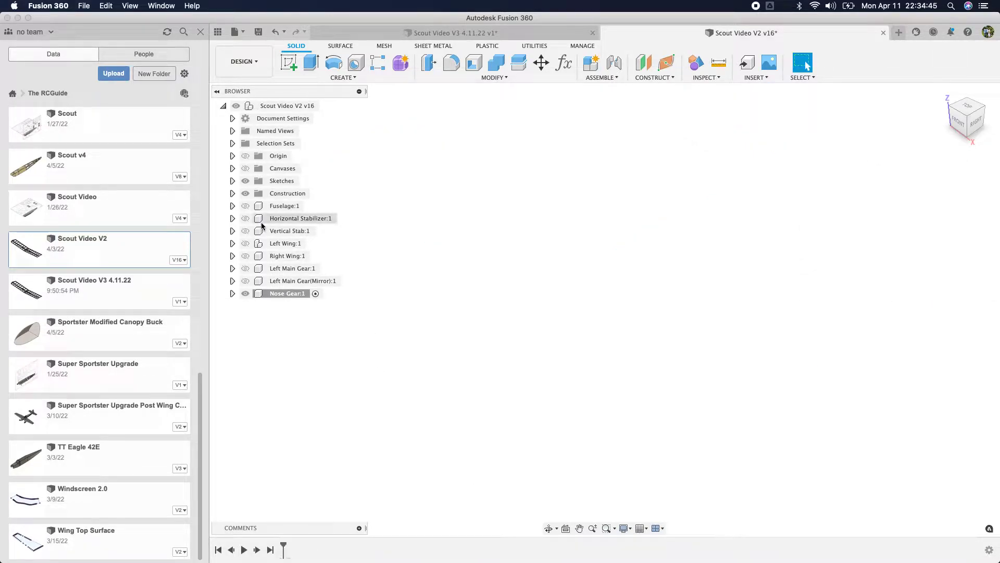
Step: Show the Fuselage component and the plan canvases, and close the project file list
{"action": "left_click", "coordinate": [245, 206]}
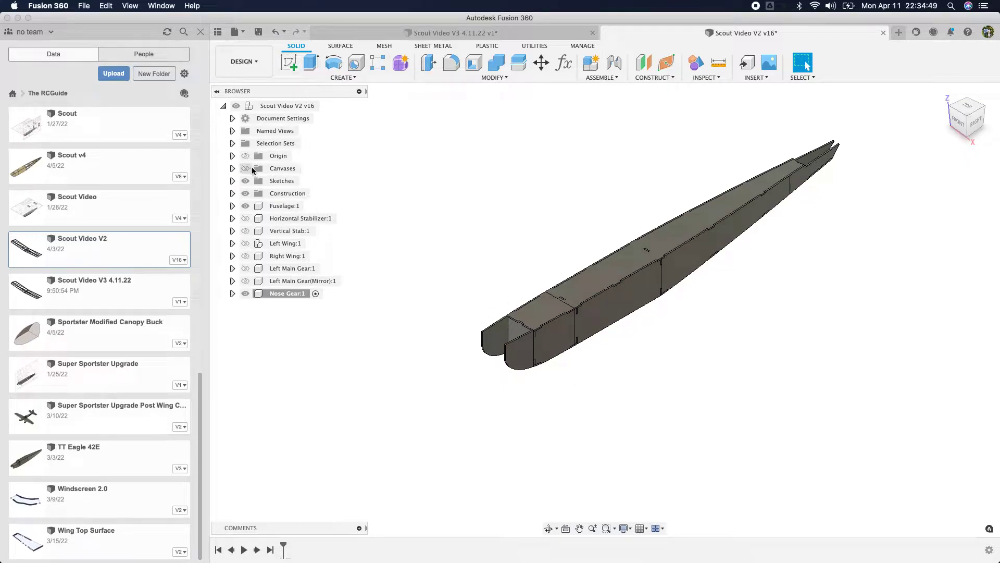
{"action": "left_click", "coordinate": [245, 169]}
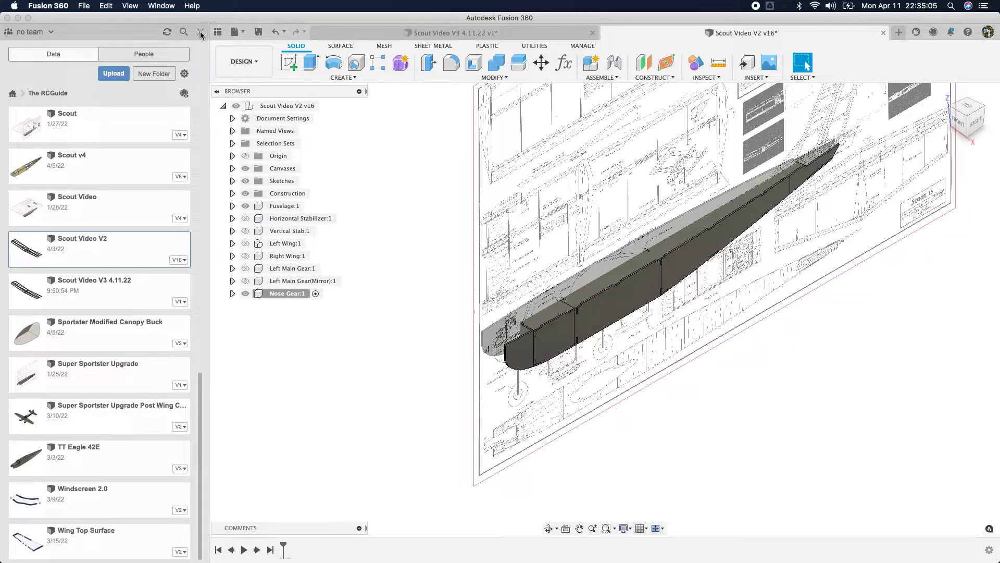
{"action": "left_click", "coordinate": [201, 33]}
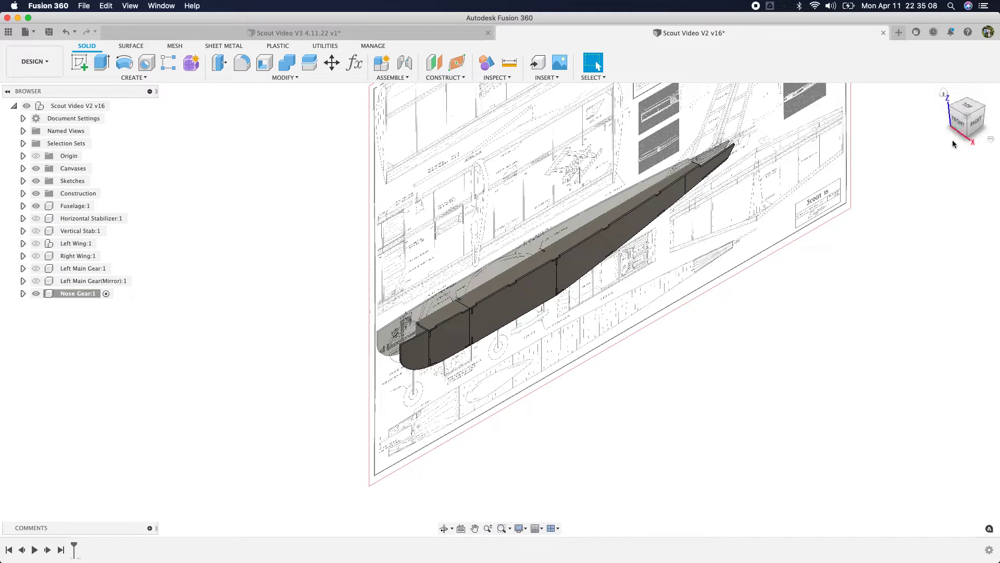
Step: Hide the fuselage's Left Side body to expose the firewall and the plan's nose gear
{"action": "left_click_drag", "start_coordinate": [954, 144], "coordinate": [934, 102]}
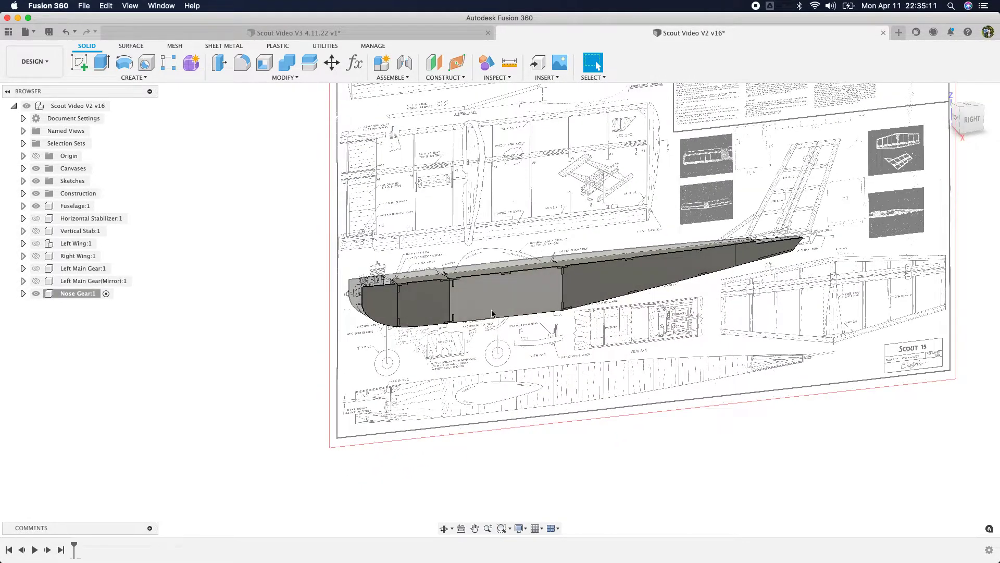
{"action": "scroll", "coordinate": [492, 313], "scroll_direction": "up", "scroll_amount": 3}
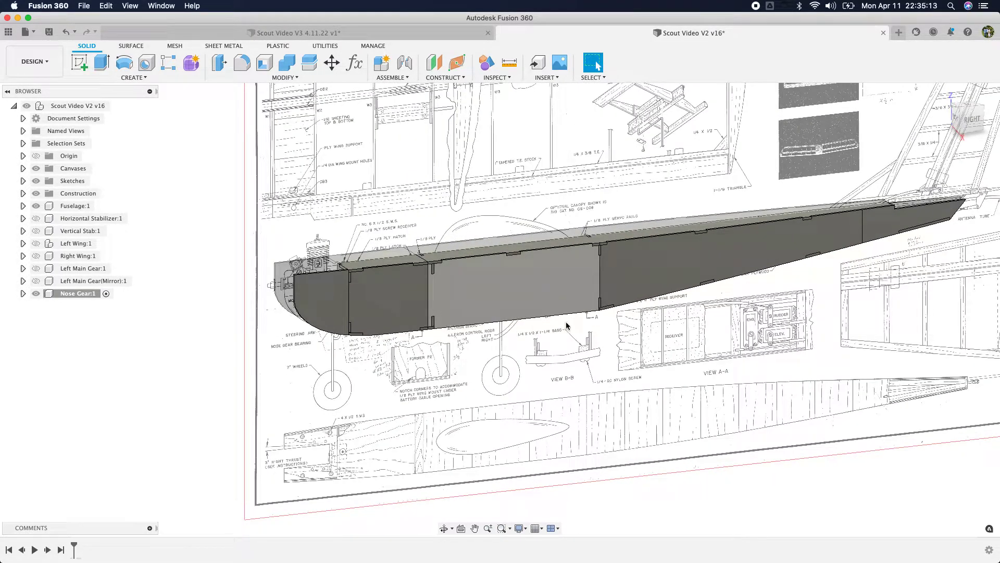
{"action": "left_click", "coordinate": [410, 311]}
{"action": "left_click", "coordinate": [23, 205]}
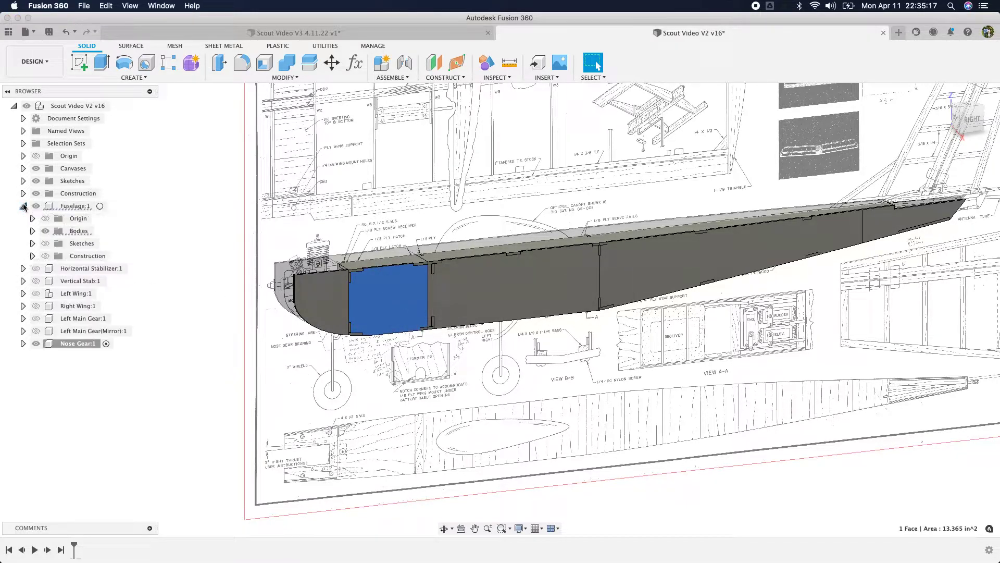
{"action": "left_click", "coordinate": [32, 231]}
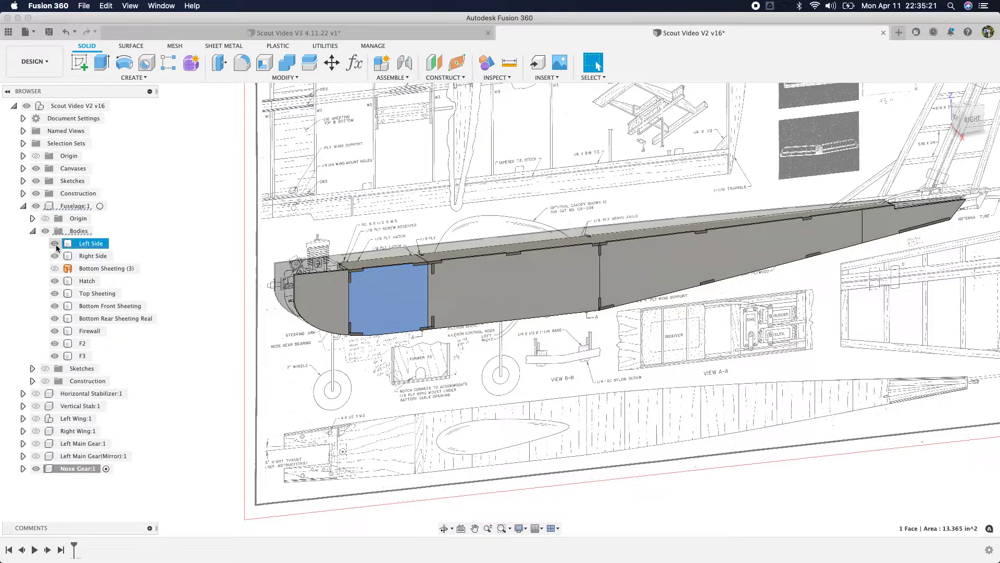
{"action": "left_click", "coordinate": [55, 244]}
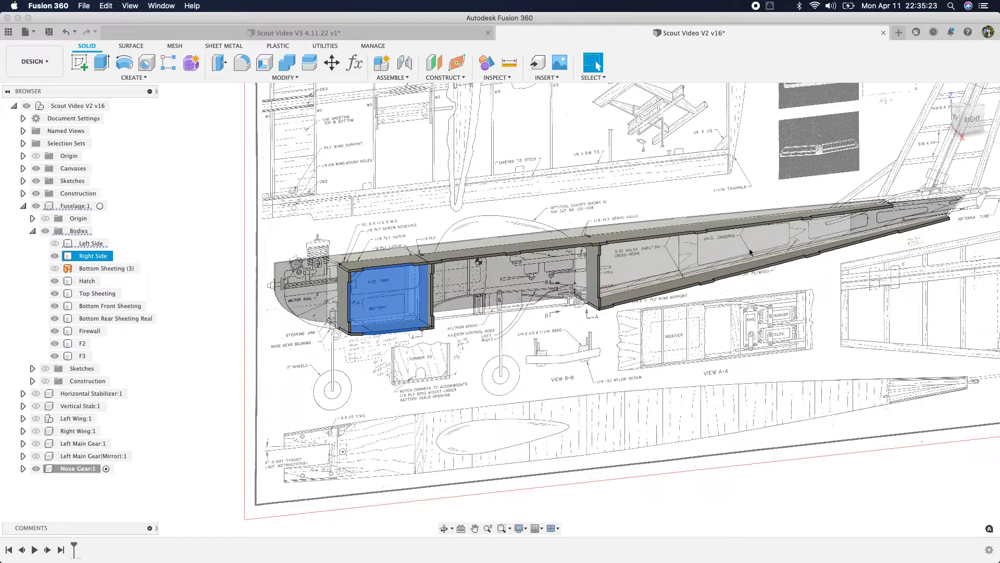
Step: Start a sketch on the firewall's front face and draw a rectangle about 1.45 in wide and 0.94 in high near its lower edge
{"action": "left_click", "coordinate": [357, 301]}
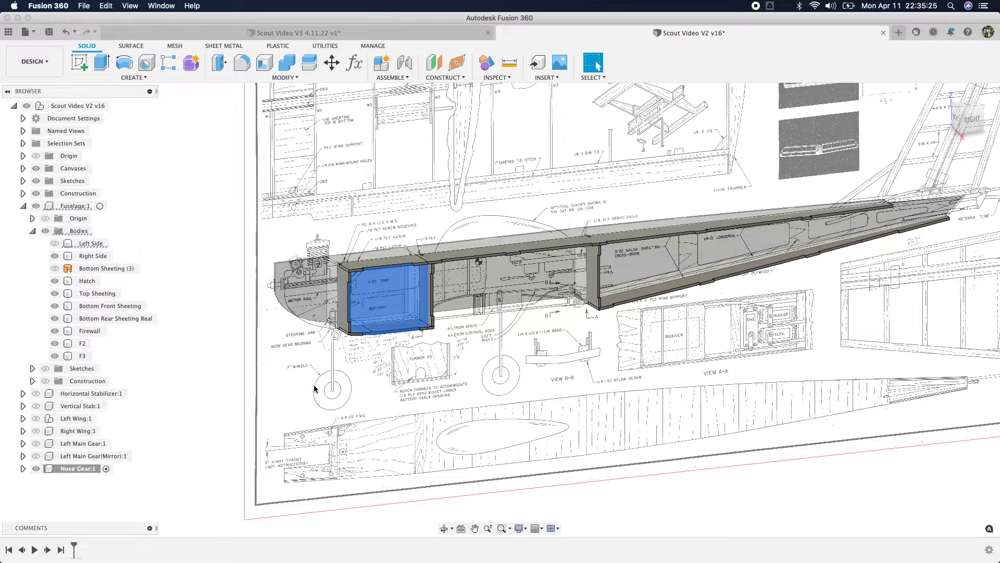
{"action": "scroll", "coordinate": [317, 340], "scroll_direction": "up", "scroll_amount": 3}
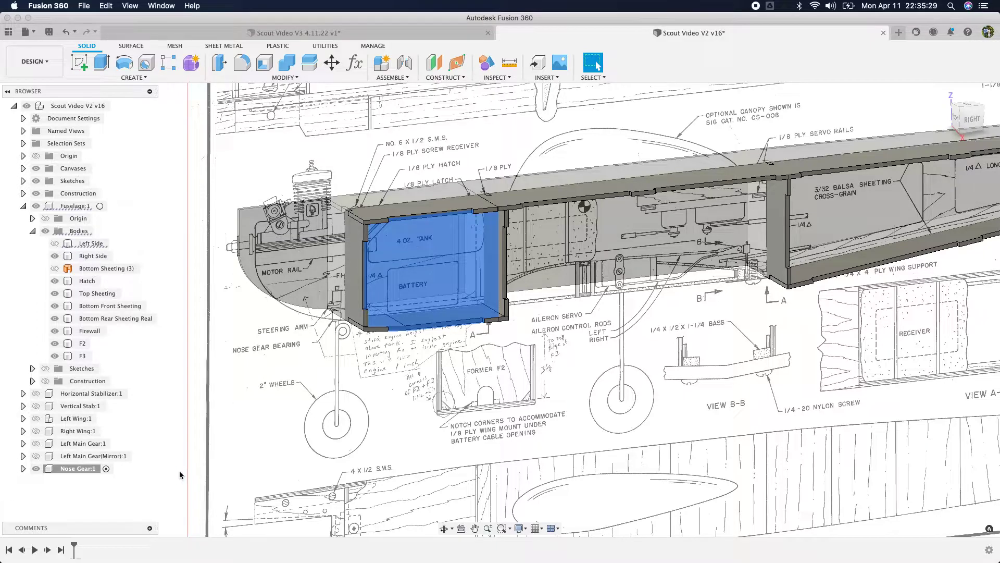
{"action": "left_click", "coordinate": [348, 305]}
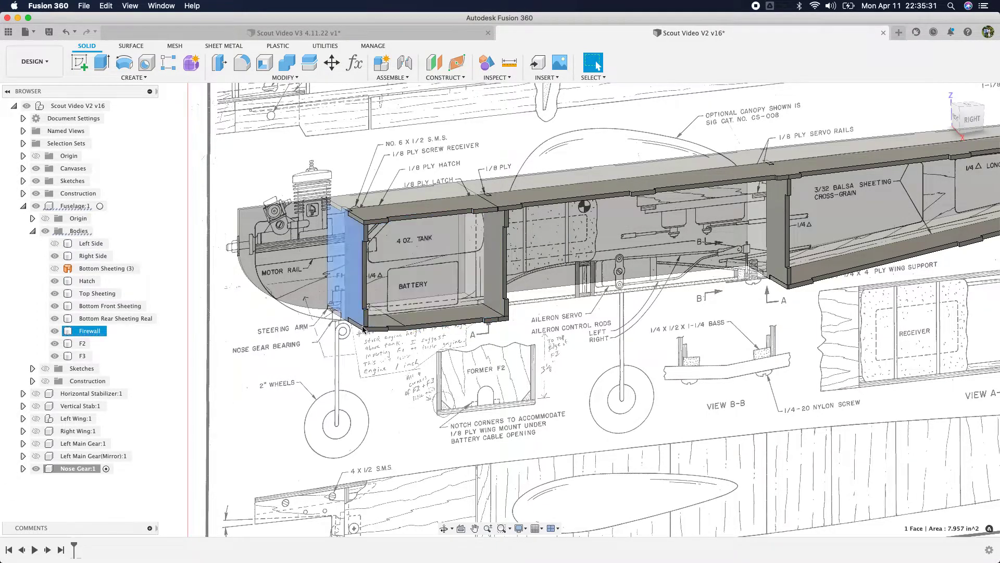
{"action": "left_click", "coordinate": [79, 63]}
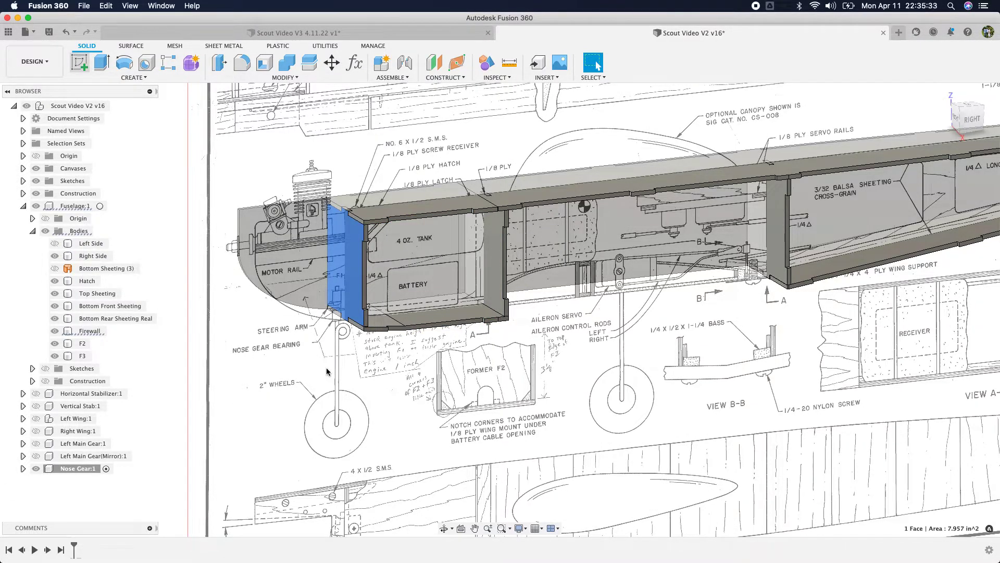
{"action": "scroll", "coordinate": [503, 320], "scroll_direction": "up", "scroll_amount": 4}
{"action": "left_click", "coordinate": [102, 64]}
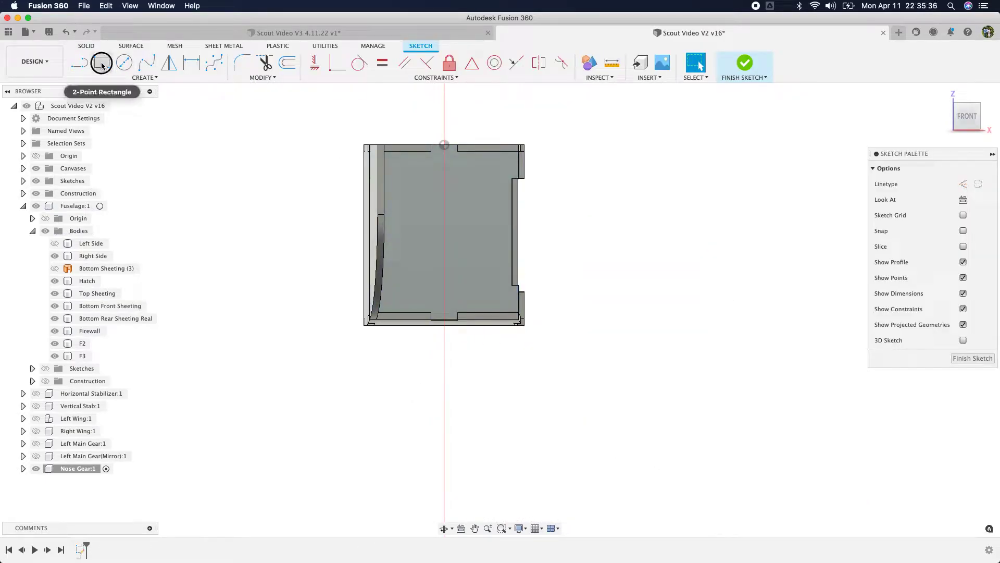
{"action": "left_click", "coordinate": [406, 256]}
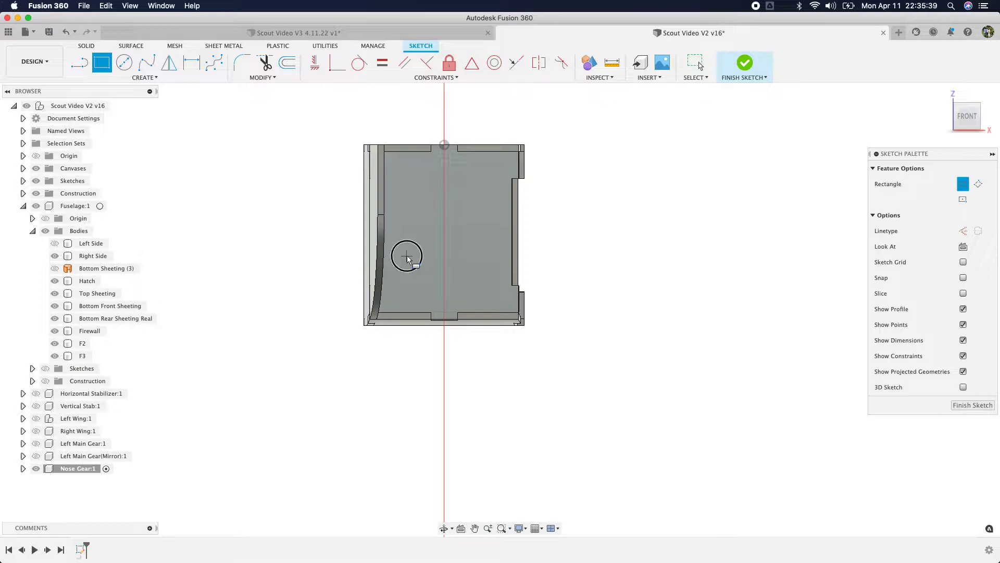
{"action": "left_click", "coordinate": [483, 313]}
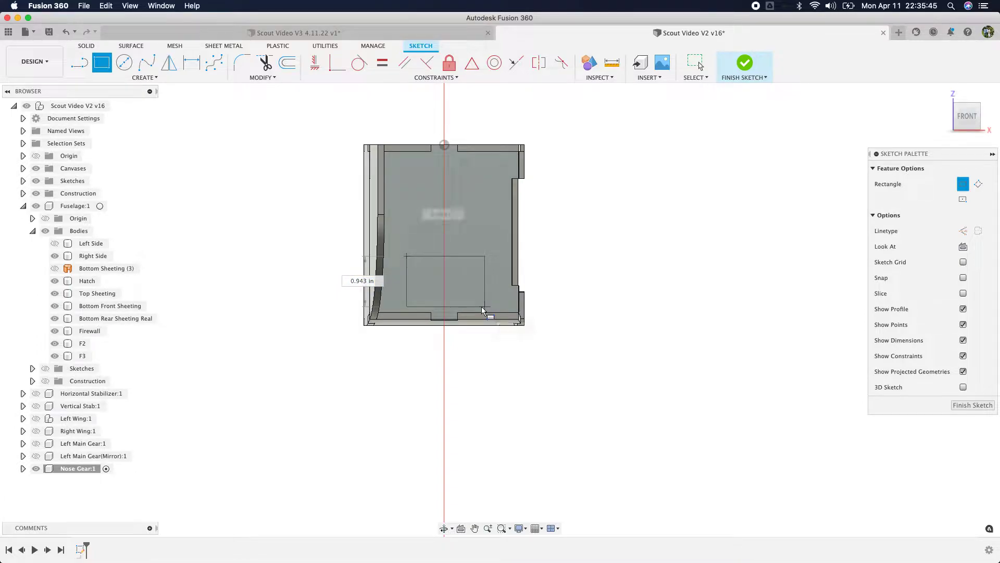
Step: Draw a vertical construction line about 4.25 in long from the sketch origin down through the rectangle
{"action": "key", "text": "l"}
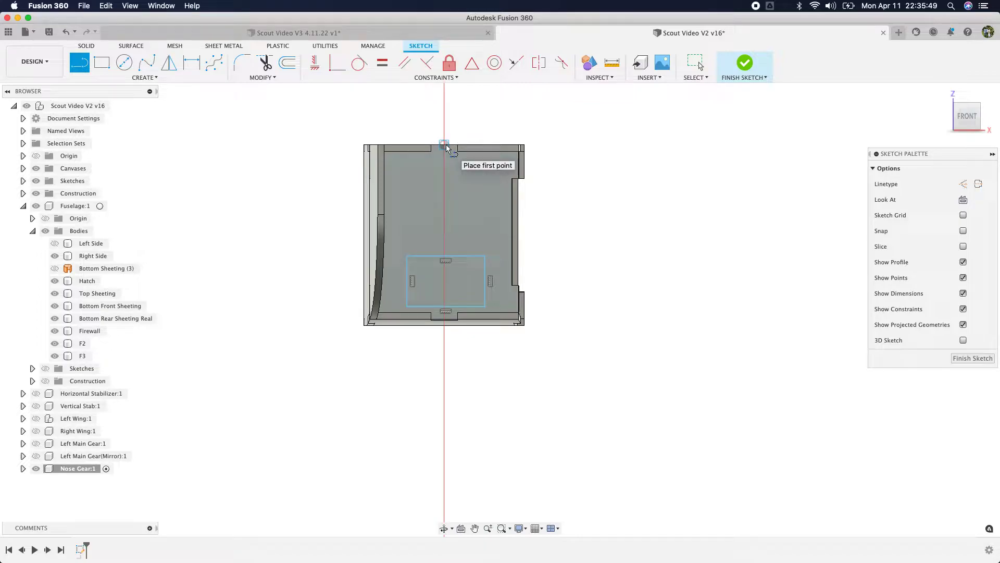
{"action": "key", "text": "x"}
{"action": "left_click", "coordinate": [447, 146]}
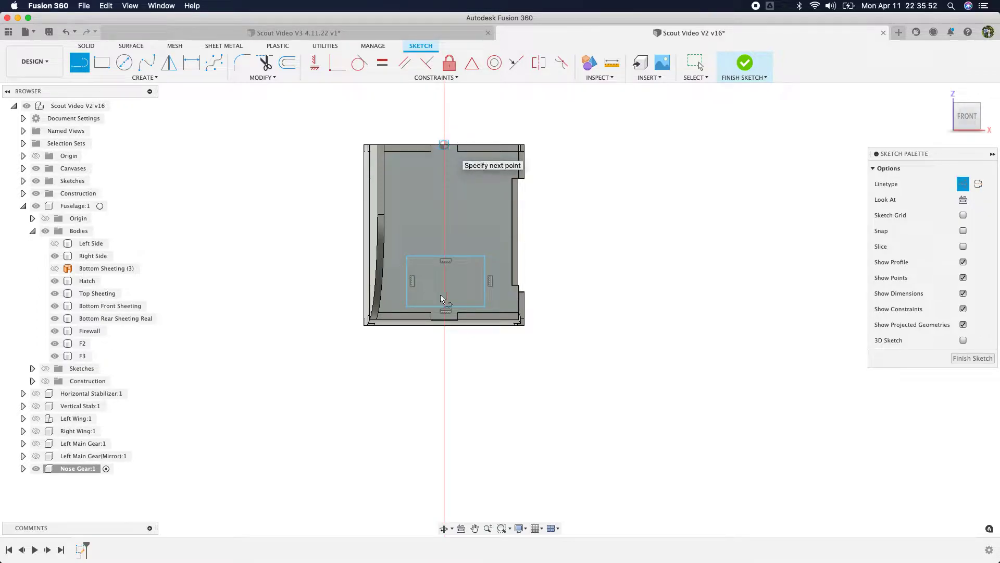
{"action": "left_click", "coordinate": [445, 374]}
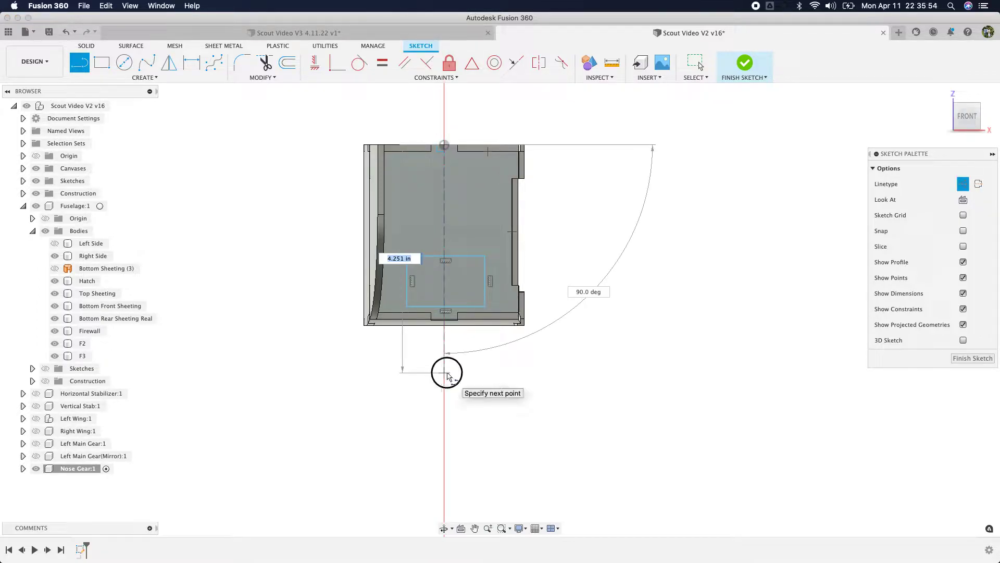
{"action": "left_click", "coordinate": [417, 373]}
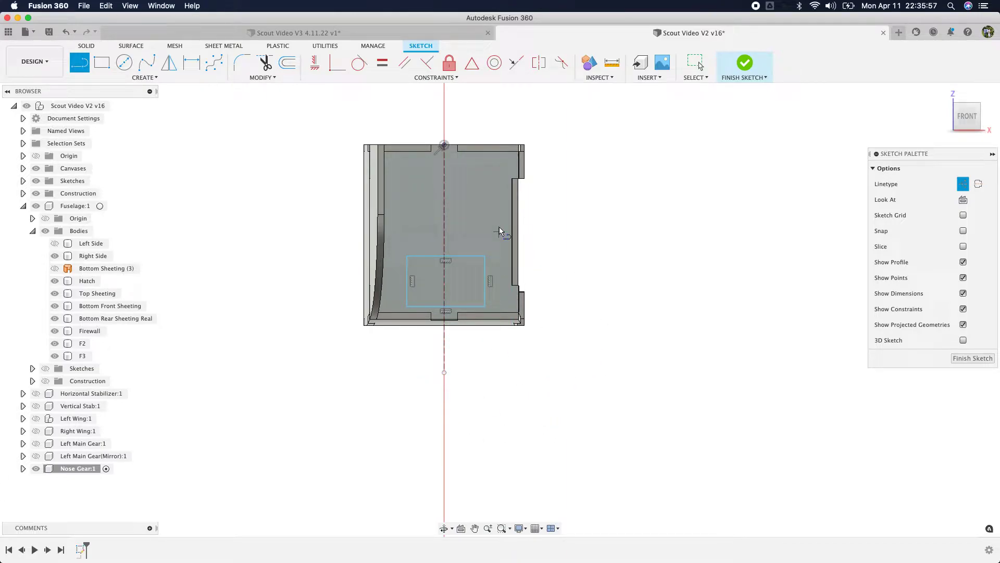
Step: Make the rectangle's two vertical sides symmetric about the construction centerline
{"action": "left_click", "coordinate": [539, 63]}
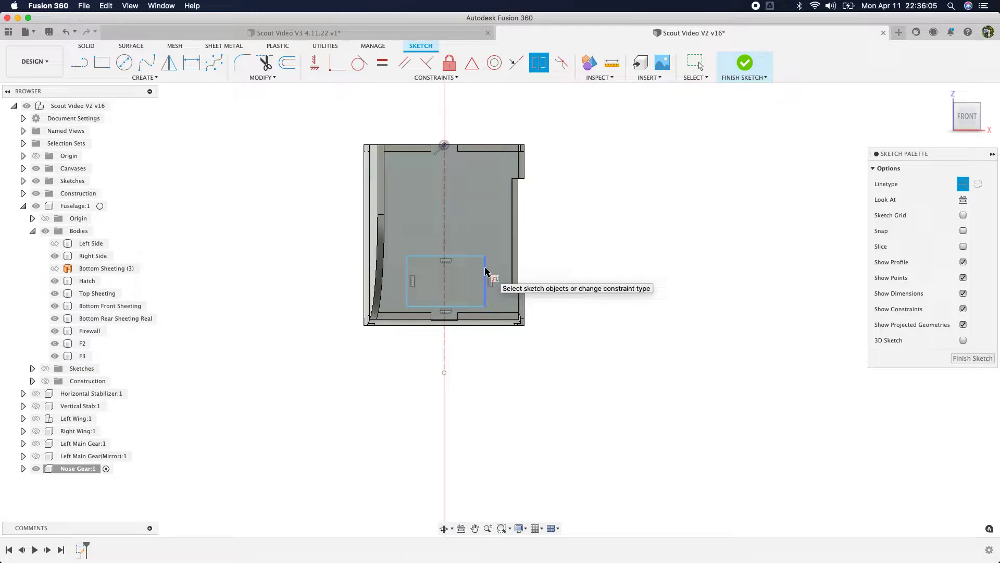
{"action": "left_click", "coordinate": [485, 271]}
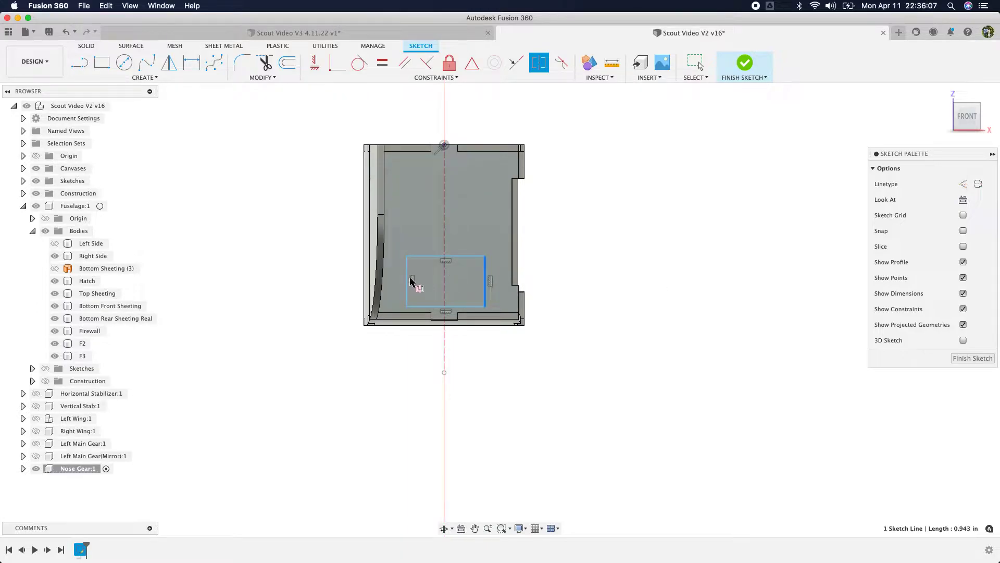
{"action": "left_click", "coordinate": [409, 280]}
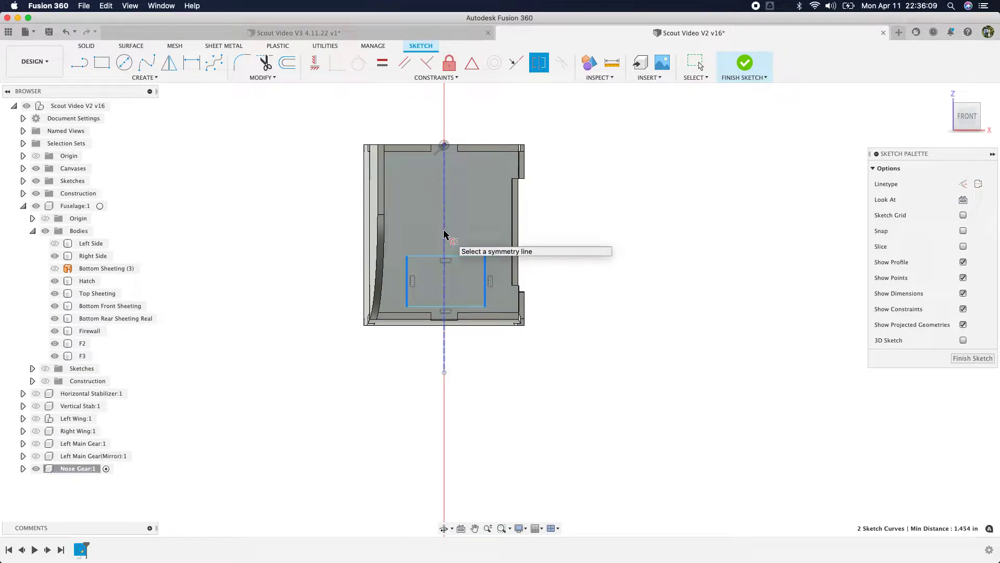
{"action": "left_click", "coordinate": [444, 235]}
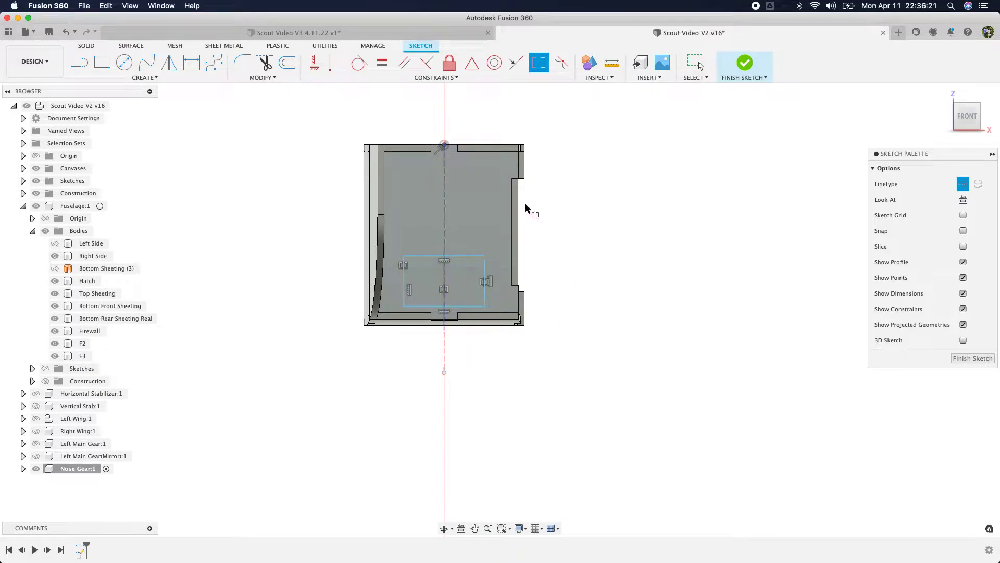
Step: Lower the rectangle's bottom edge to the top of the bottom sheeting and finish the sketch
{"action": "left_click_drag", "start_coordinate": [964, 117], "coordinate": [920, 119]}
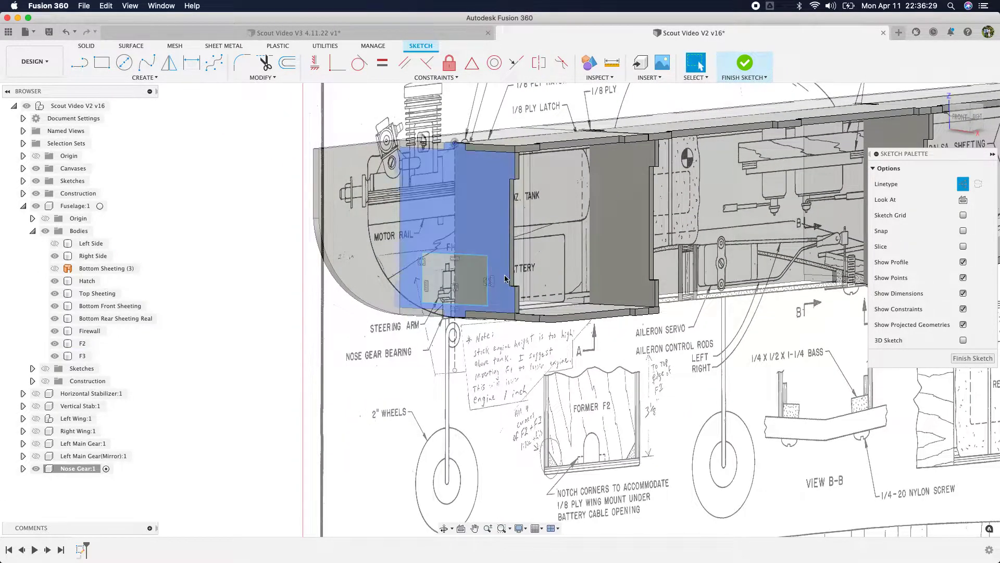
{"action": "left_click", "coordinate": [459, 312]}
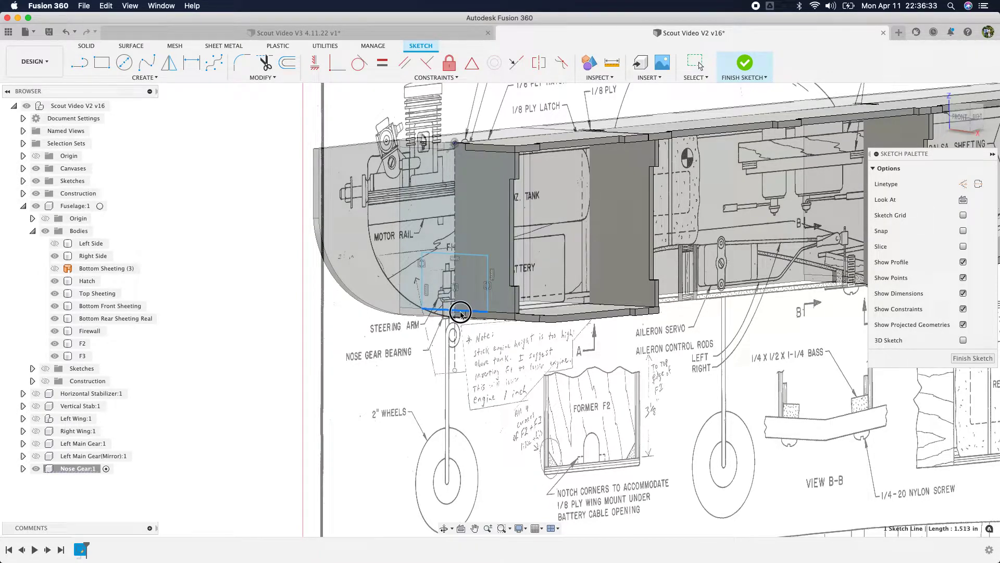
{"action": "left_click", "coordinate": [958, 118]}
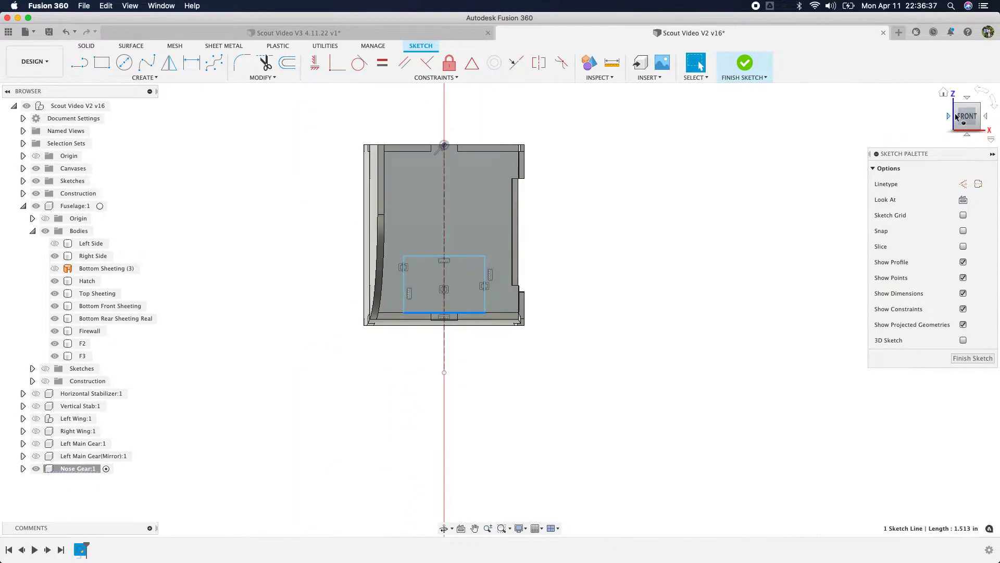
{"action": "left_click", "coordinate": [964, 358]}
Step: Extrude the rectangle forward from the firewall by 0.109 in as a new body to match the plan's mounting plate
{"action": "key", "text": "e"}
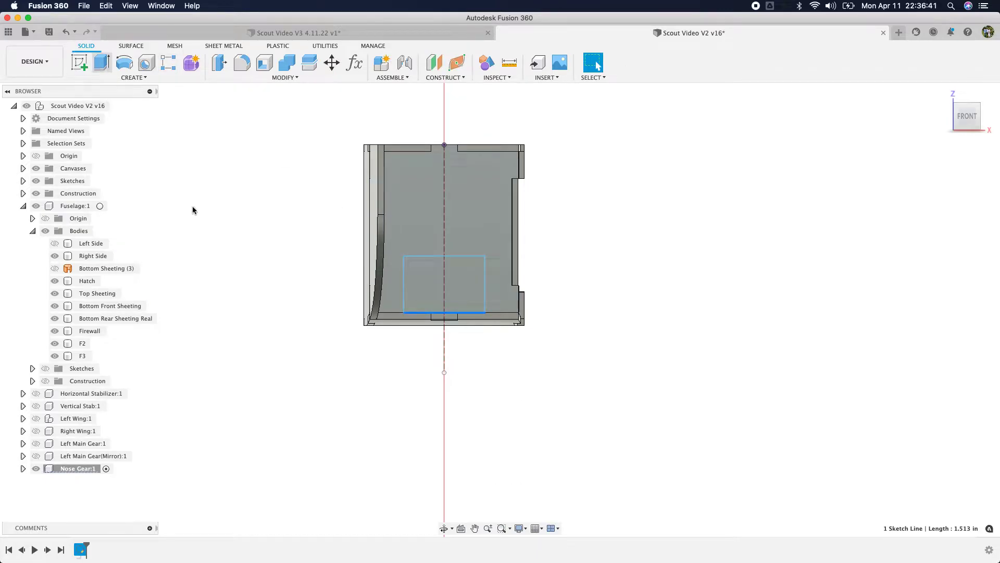
{"action": "left_click", "coordinate": [471, 283]}
{"action": "left_click", "coordinate": [977, 121]}
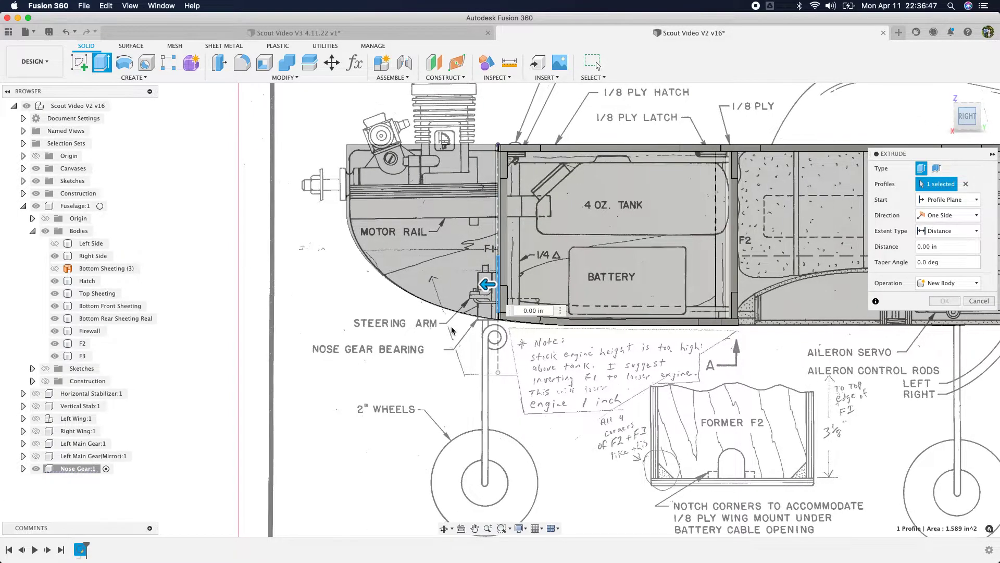
{"action": "scroll", "coordinate": [487, 283], "scroll_direction": "up", "scroll_amount": 5}
{"action": "left_click_drag", "start_coordinate": [499, 279], "coordinate": [492, 276]}
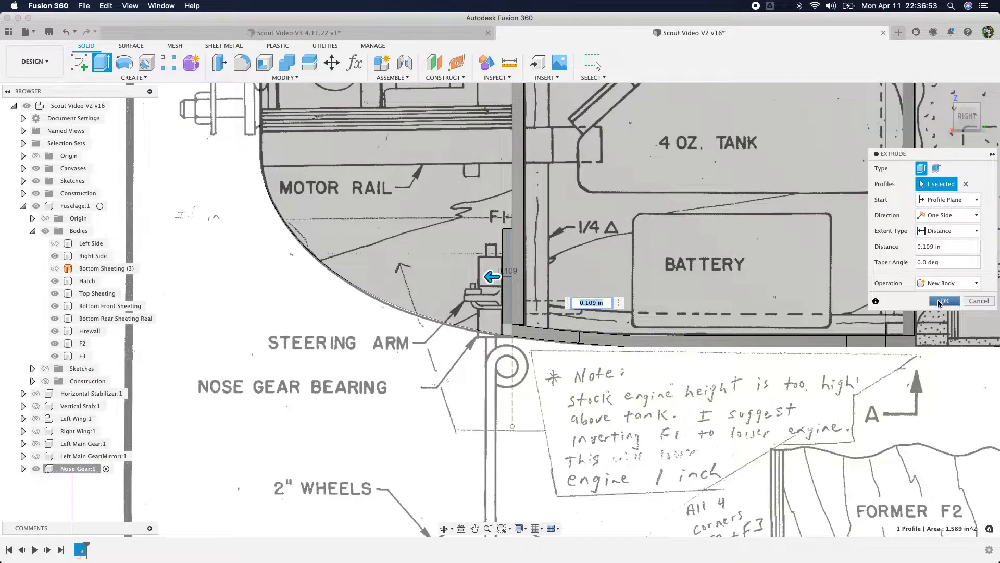
{"action": "left_click", "coordinate": [944, 301]}
Step: Start a sketch on the plate's front face and draw a full-height rectangle about 0.47 in wide near its middle
{"action": "left_click_drag", "start_coordinate": [963, 121], "coordinate": [973, 115]}
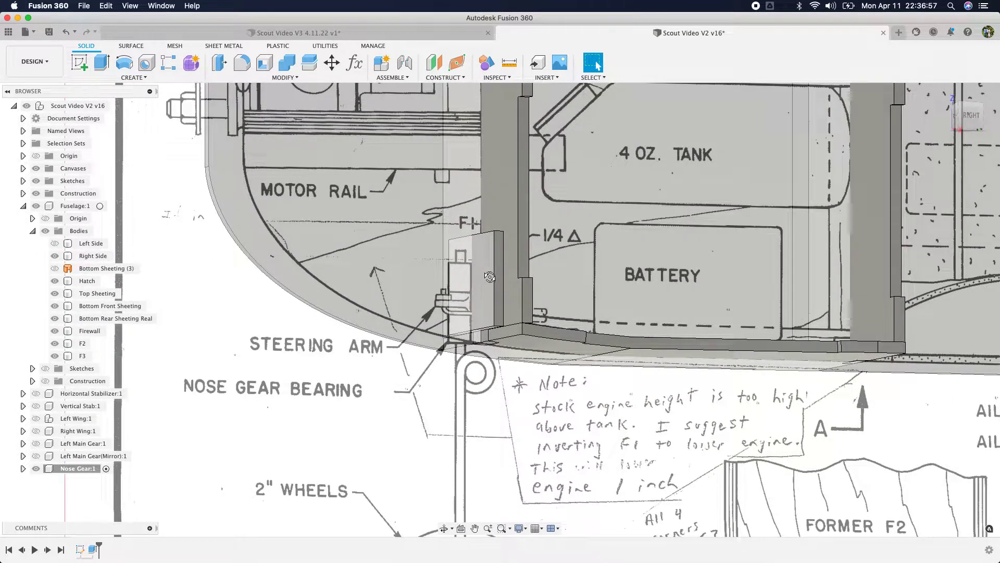
{"action": "left_click", "coordinate": [79, 62]}
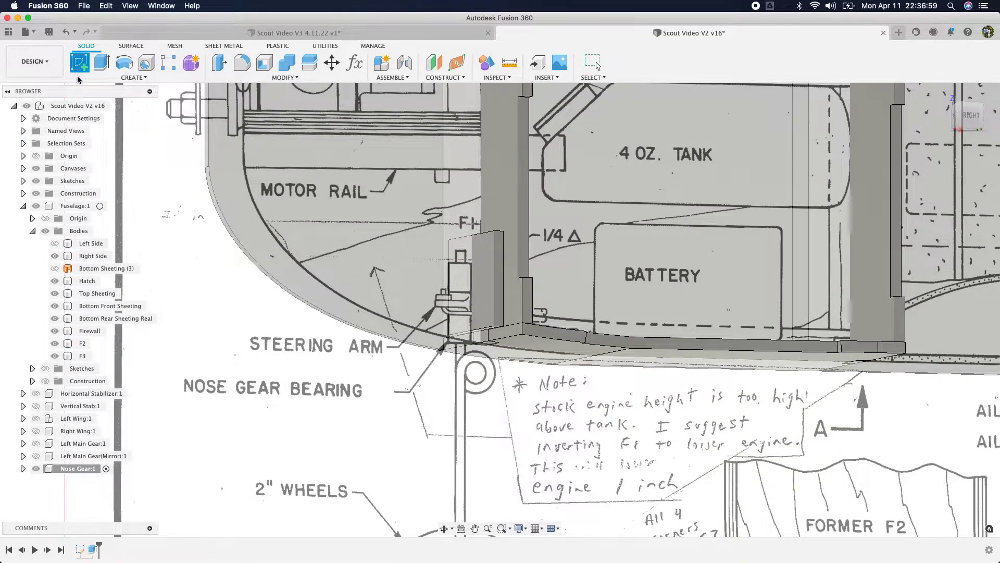
{"action": "left_click", "coordinate": [485, 284]}
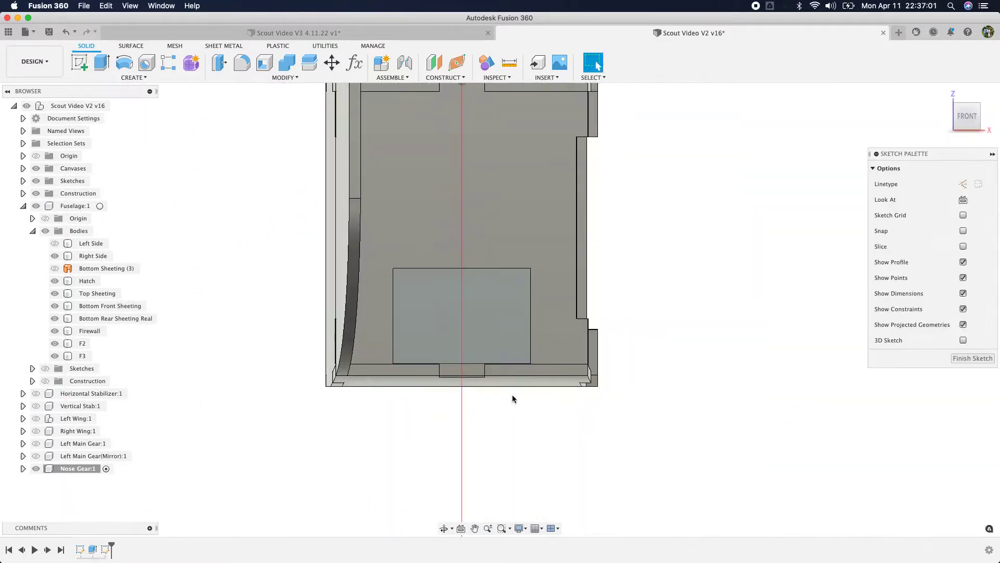
{"action": "key", "text": "r"}
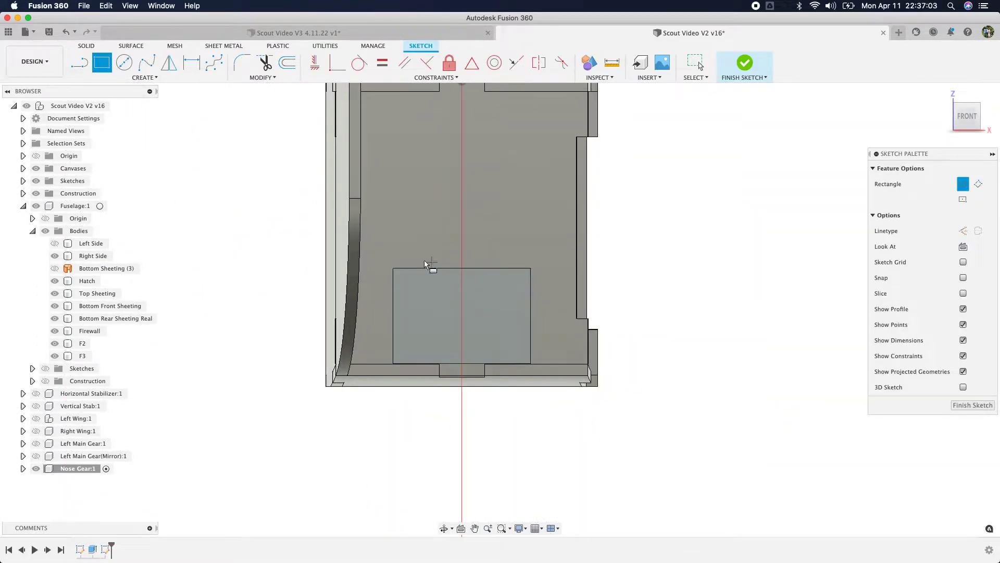
{"action": "left_click", "coordinate": [438, 269]}
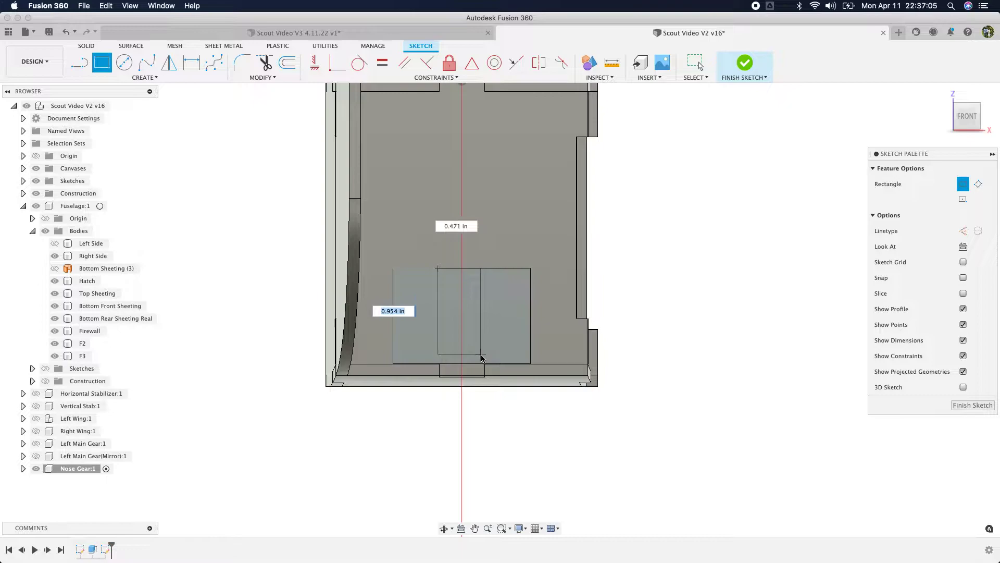
{"action": "left_click", "coordinate": [483, 365]}
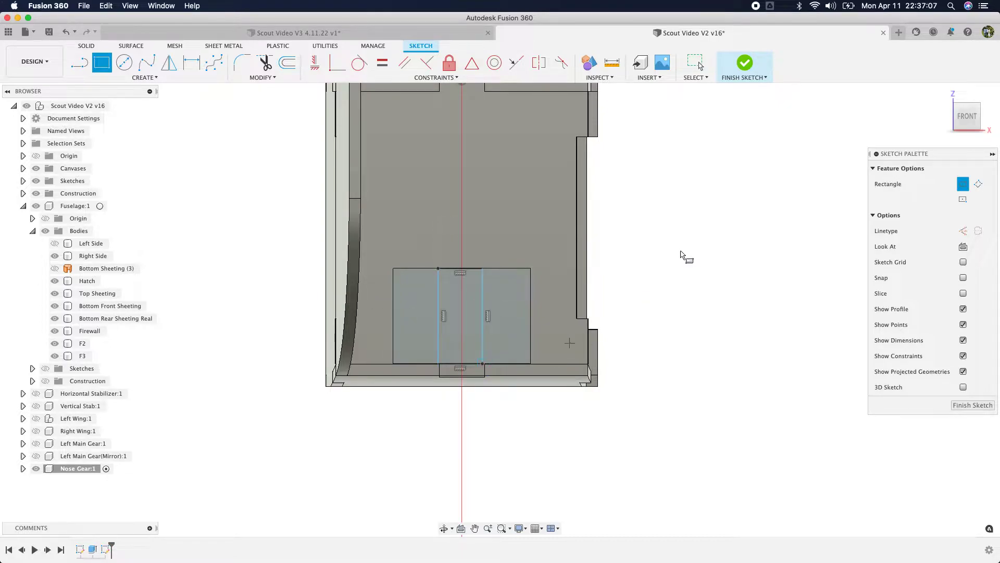
Step: Draw a vertical construction line from the midpoint of the plate's top edge down to below the plate
{"action": "left_click", "coordinate": [85, 66]}
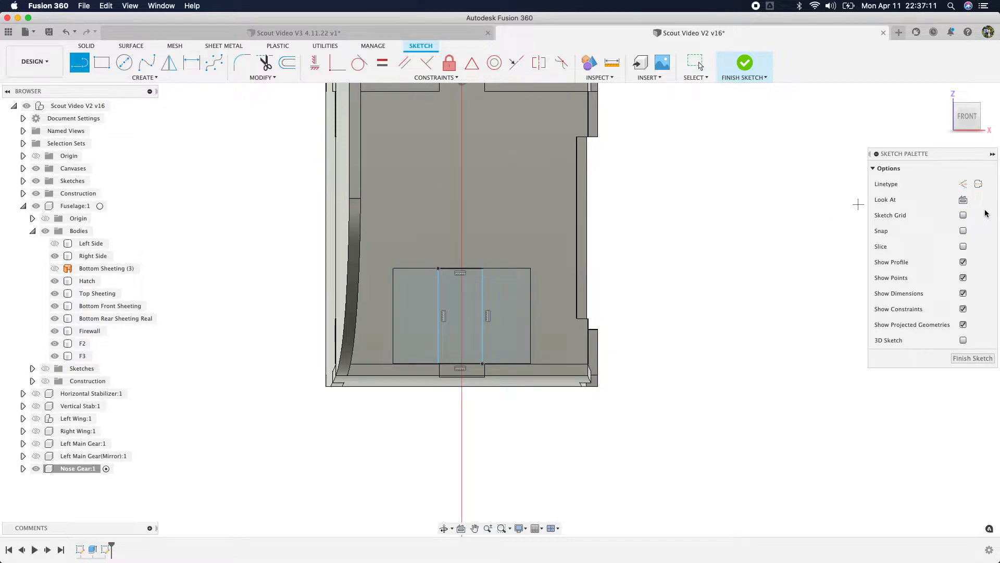
{"action": "left_click", "coordinate": [964, 184]}
{"action": "left_click", "coordinate": [962, 186]}
{"action": "left_click", "coordinate": [461, 268]}
{"action": "left_click", "coordinate": [462, 409]}
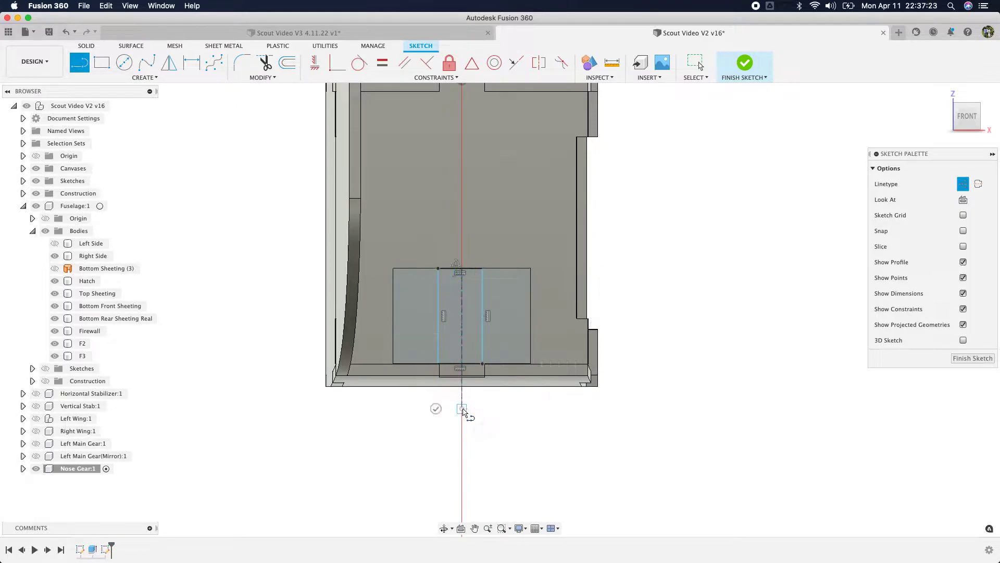
{"action": "left_click", "coordinate": [436, 409]}
Step: Make the narrow rectangle's two vertical sides symmetric about the construction line
{"action": "left_click", "coordinate": [539, 63]}
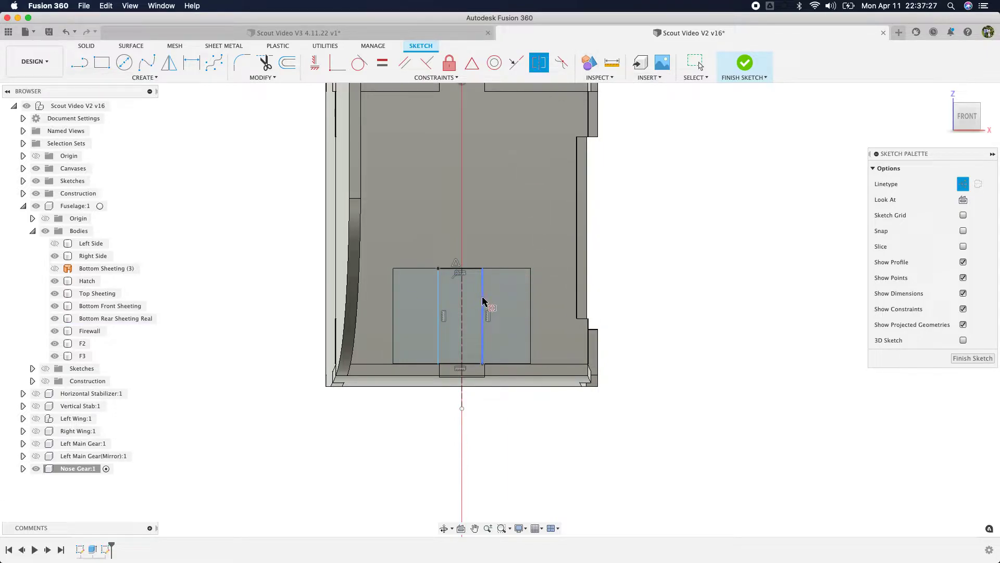
{"action": "left_click", "coordinate": [482, 302]}
{"action": "left_click", "coordinate": [438, 301]}
{"action": "left_click", "coordinate": [462, 300]}
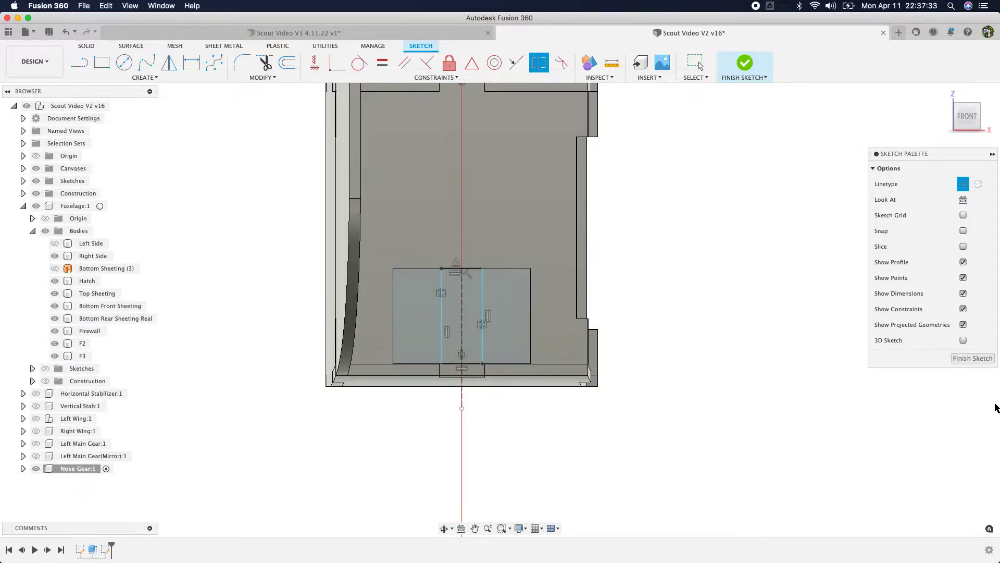
Step: Hide the Fuselage component so only the nose gear plate and plan remain, and finish the sketch
{"action": "left_click", "coordinate": [957, 116]}
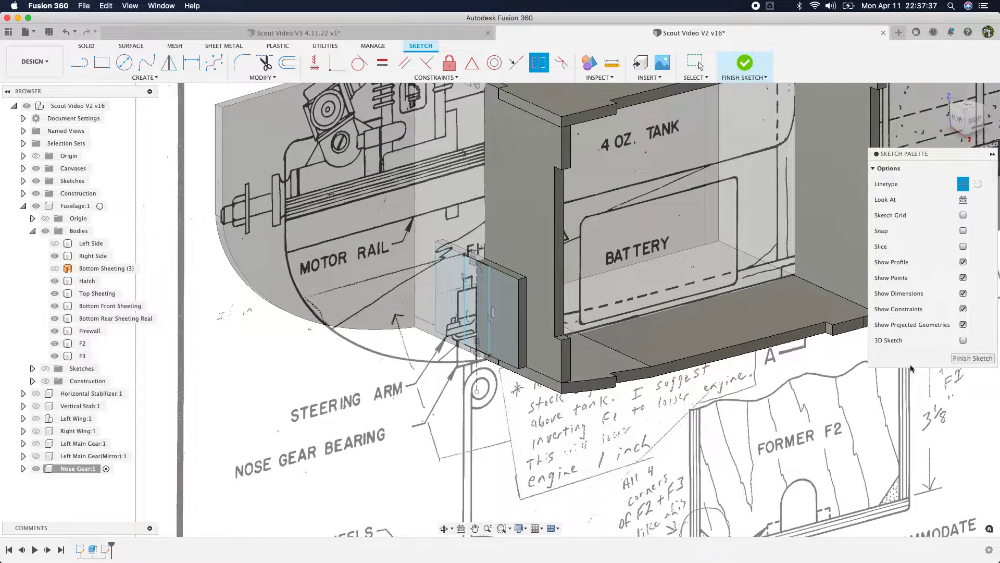
{"action": "left_click_drag", "start_coordinate": [958, 121], "coordinate": [989, 117]}
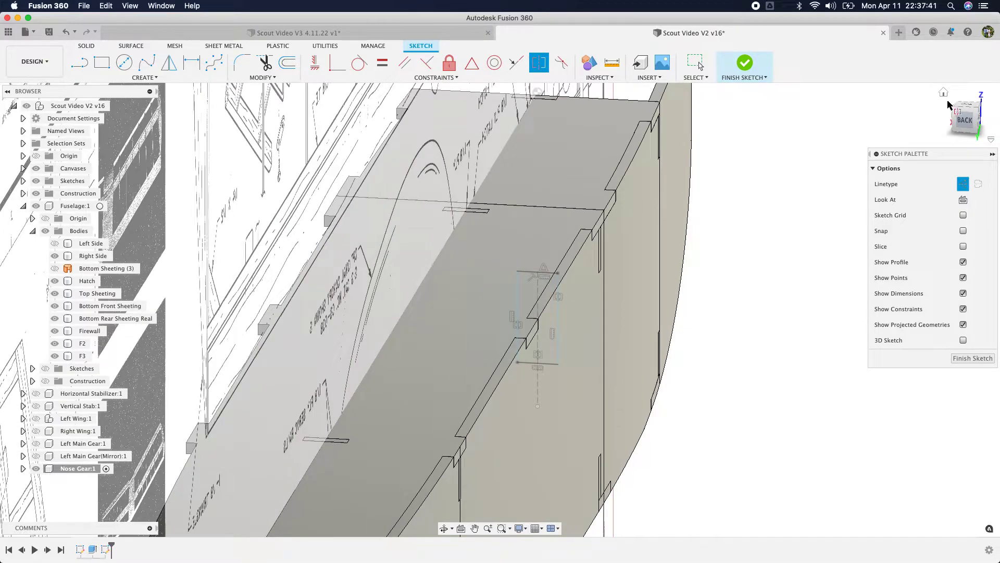
{"action": "left_click", "coordinate": [943, 96]}
{"action": "scroll", "coordinate": [374, 457], "scroll_direction": "up", "scroll_amount": 10}
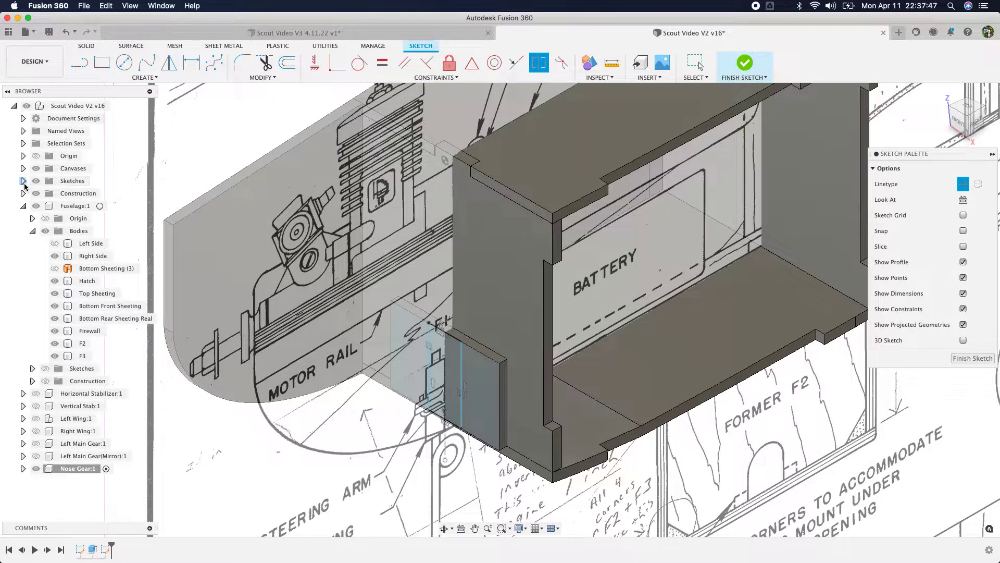
{"action": "left_click", "coordinate": [35, 206]}
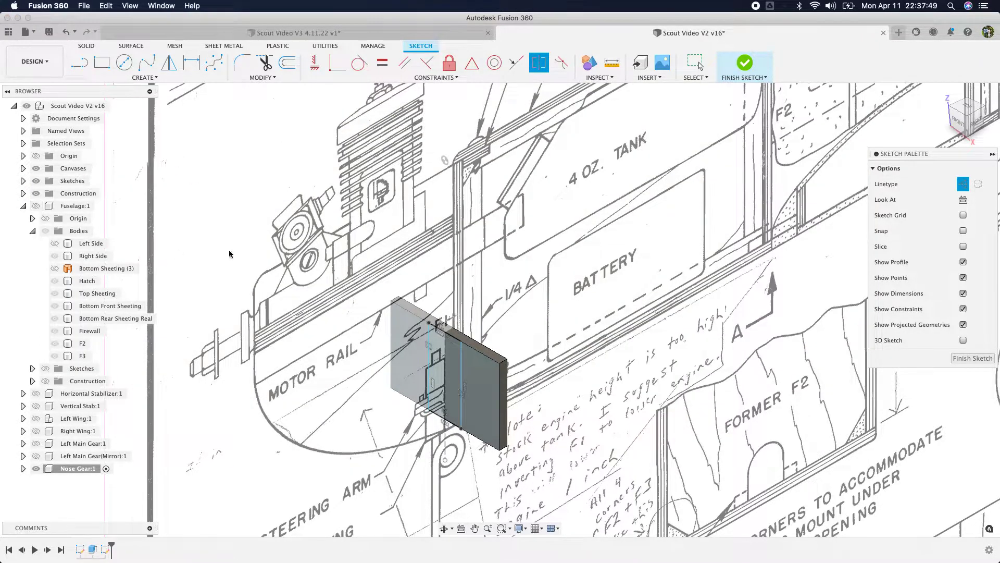
{"action": "left_click", "coordinate": [970, 360]}
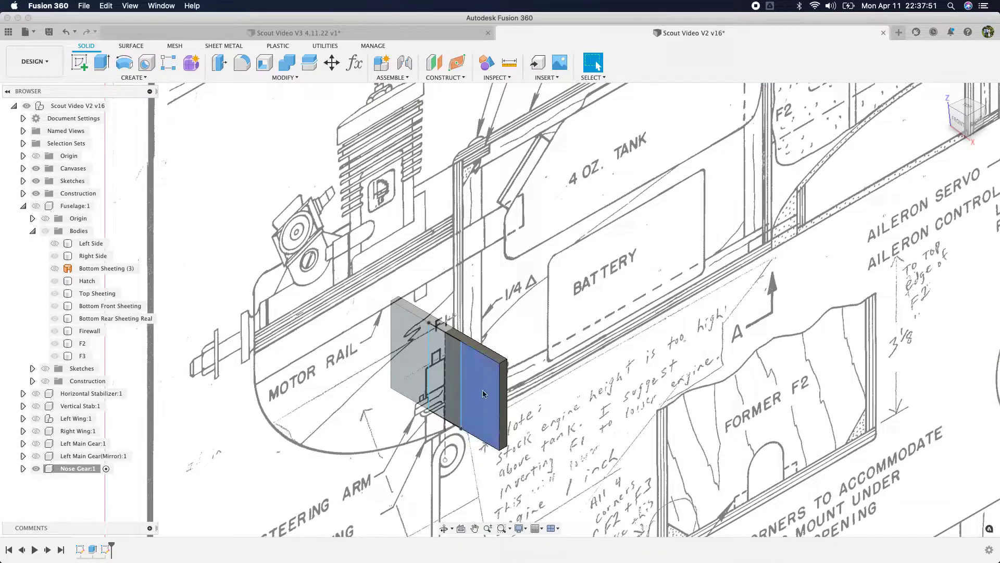
Step: Extrude the central strip forward 0.283 in to the nose gear bearing's front edge on the plan, joined to the plate
{"action": "left_click", "coordinate": [101, 63]}
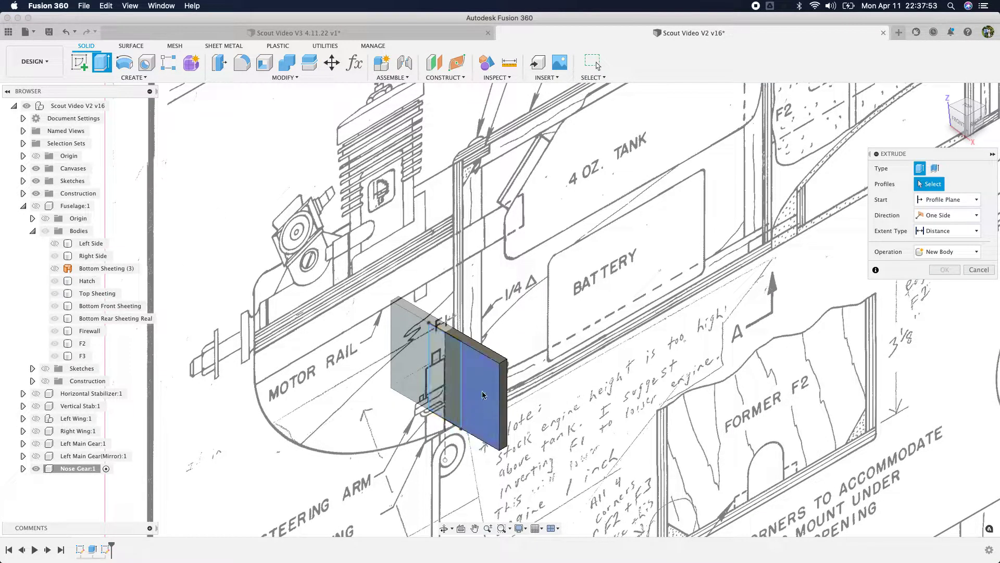
{"action": "left_click", "coordinate": [454, 381]}
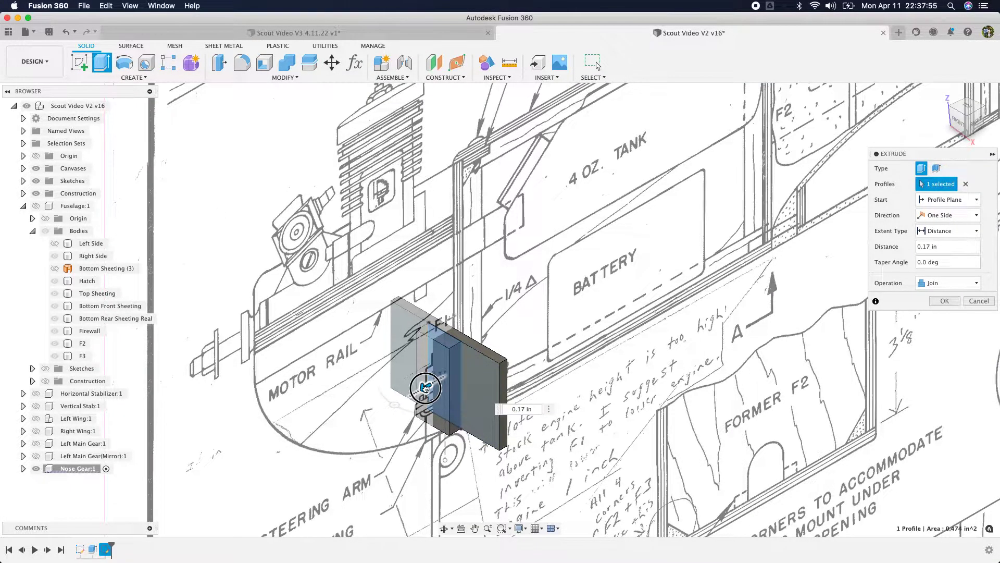
{"action": "left_click", "coordinate": [977, 128]}
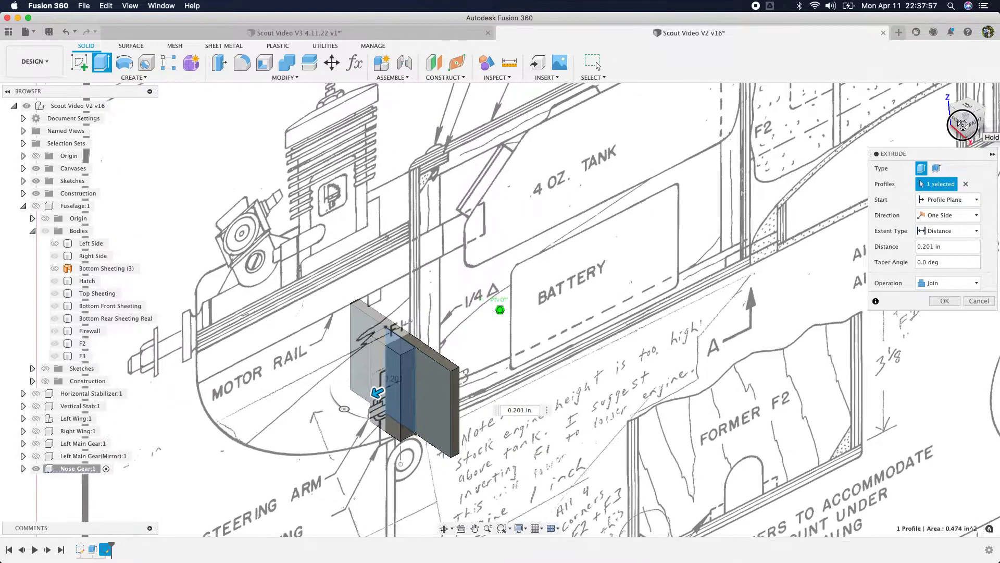
{"action": "scroll", "coordinate": [732, 408], "scroll_direction": "down", "scroll_amount": 5}
{"action": "scroll", "coordinate": [370, 190], "scroll_direction": "up", "scroll_amount": 5}
{"action": "scroll", "coordinate": [451, 218], "scroll_direction": "up", "scroll_amount": 3}
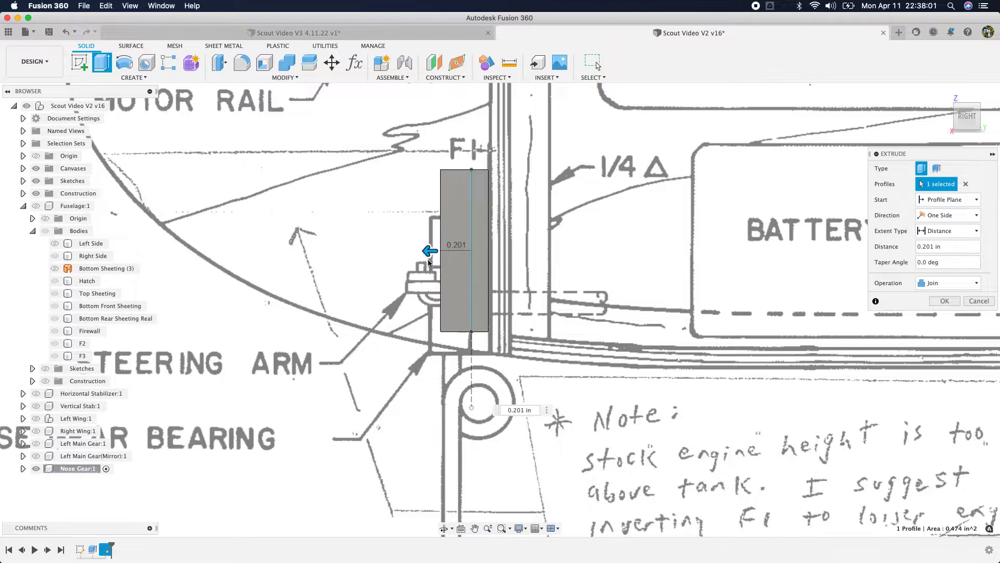
{"action": "left_click_drag", "start_coordinate": [428, 255], "coordinate": [419, 259]}
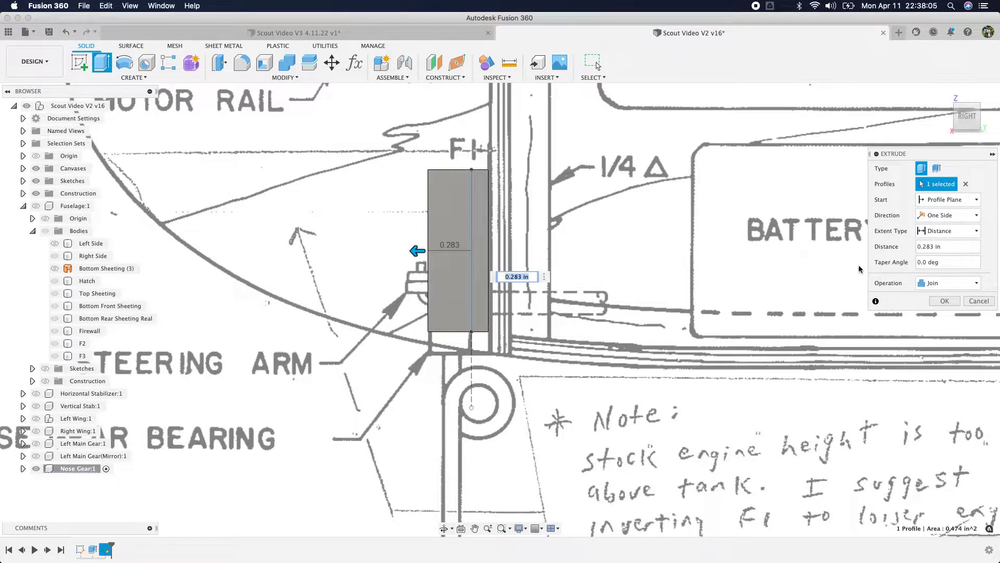
{"action": "left_click", "coordinate": [951, 302]}
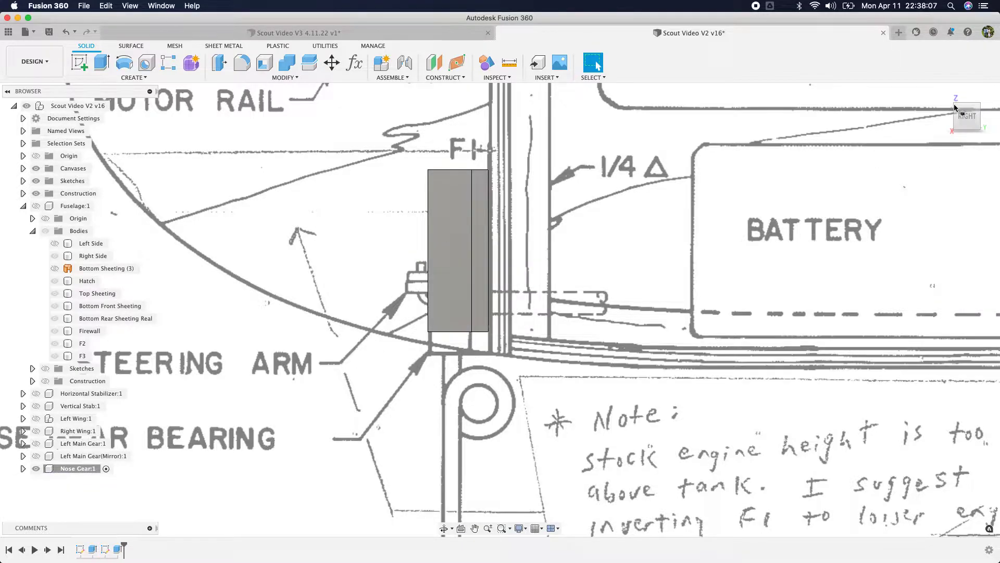
Step: Hide the plan canvases to leave only the nose gear bracket in the isometric view
{"action": "left_click", "coordinate": [943, 94]}
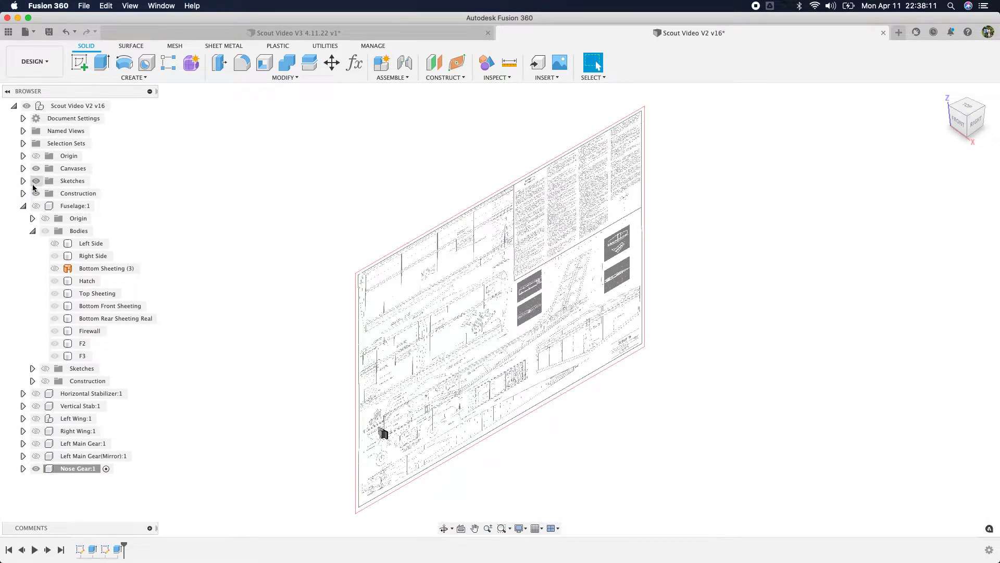
{"action": "left_click", "coordinate": [36, 168]}
{"action": "scroll", "coordinate": [386, 441], "scroll_direction": "up", "scroll_amount": 3}
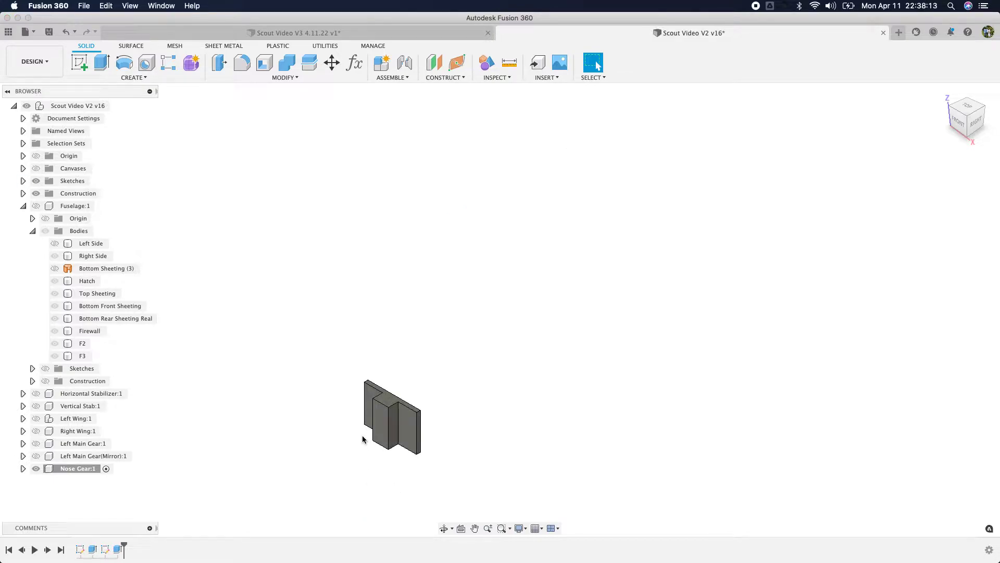
Step: Start a sketch on the bracket's top face and draw a construction line from the block's front-edge midpoint to the plate's rear-edge midpoint
{"action": "left_click", "coordinate": [977, 105]}
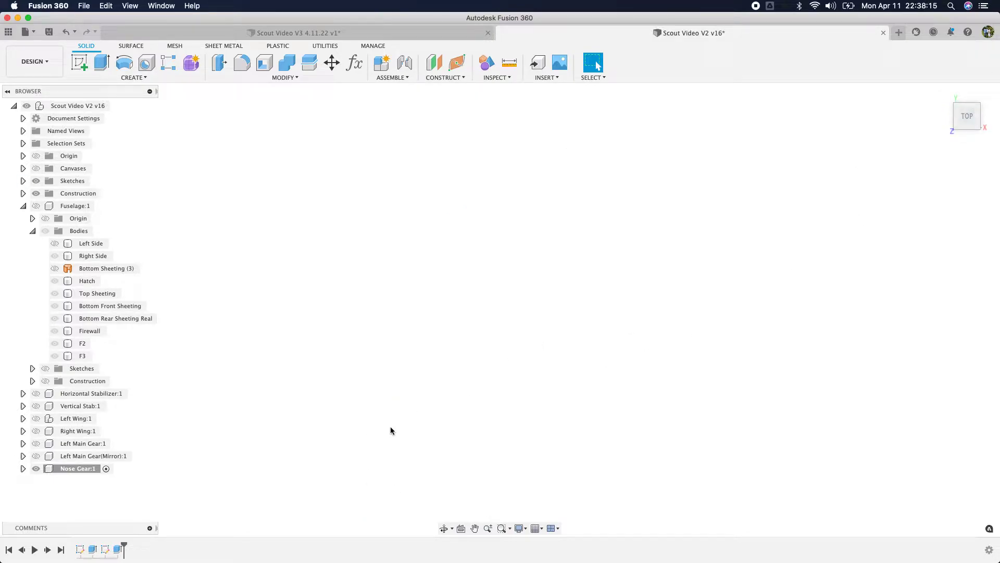
{"action": "scroll", "coordinate": [453, 396], "scroll_direction": "up", "scroll_amount": 5}
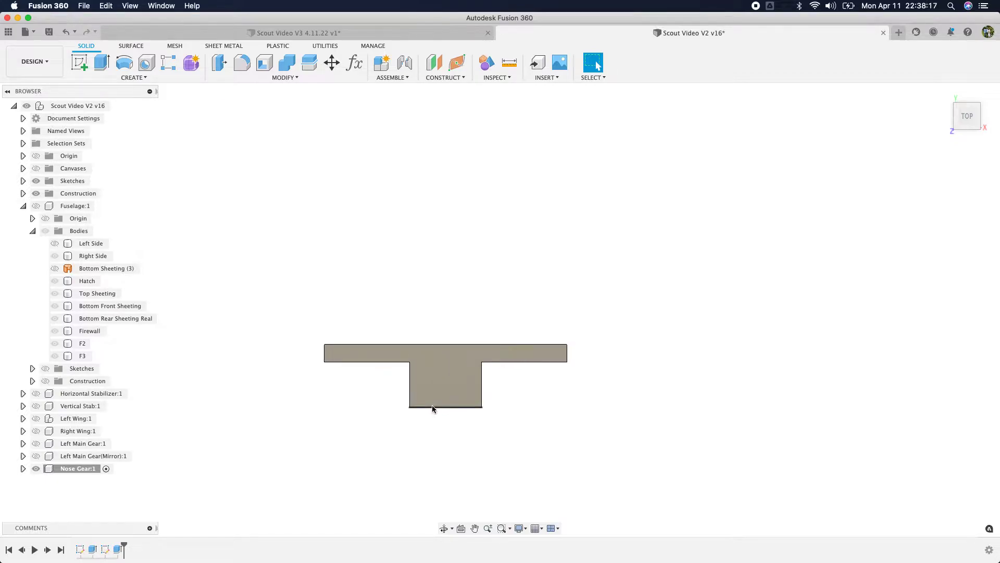
{"action": "left_click", "coordinate": [451, 378]}
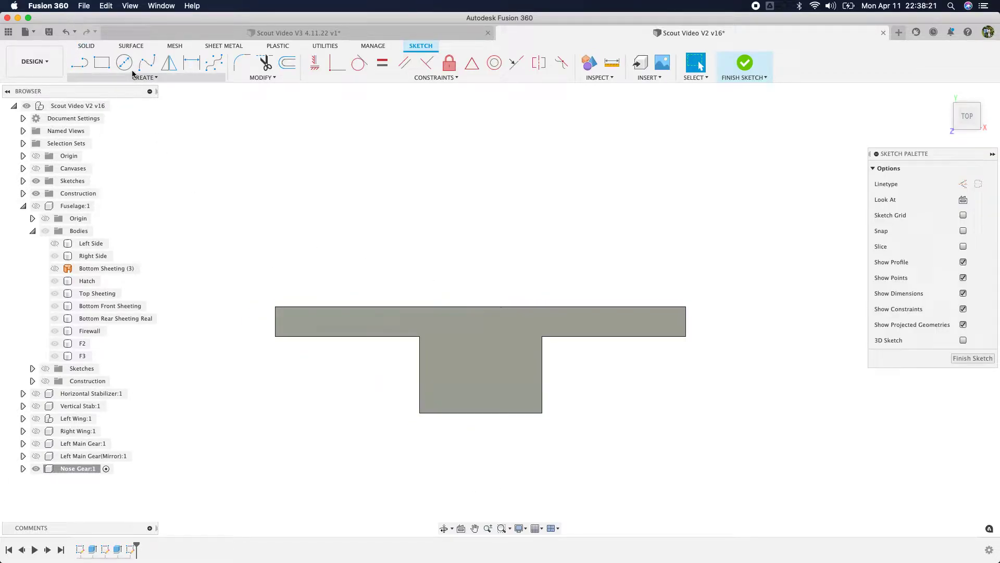
{"action": "left_click", "coordinate": [84, 66]}
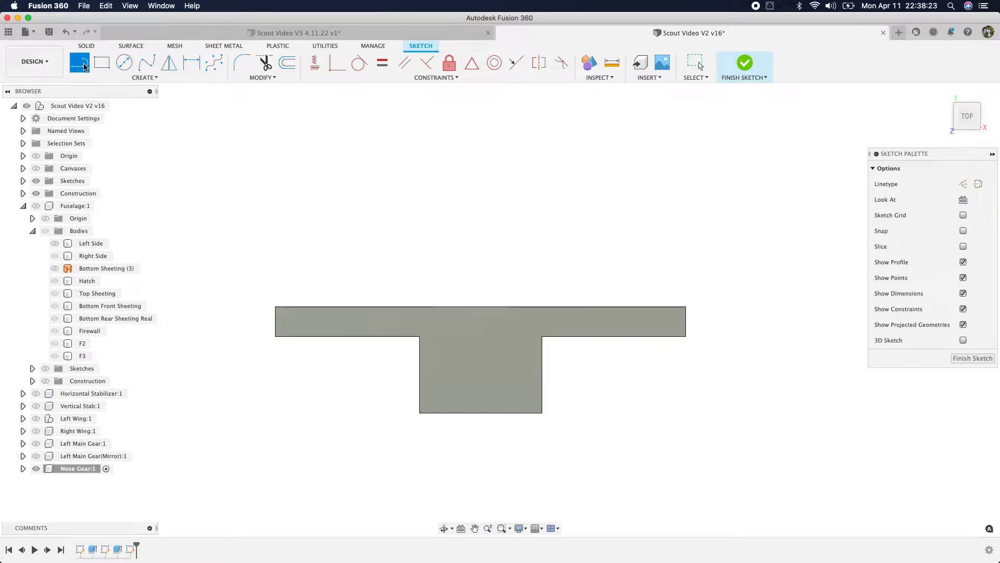
{"action": "left_click", "coordinate": [478, 413]}
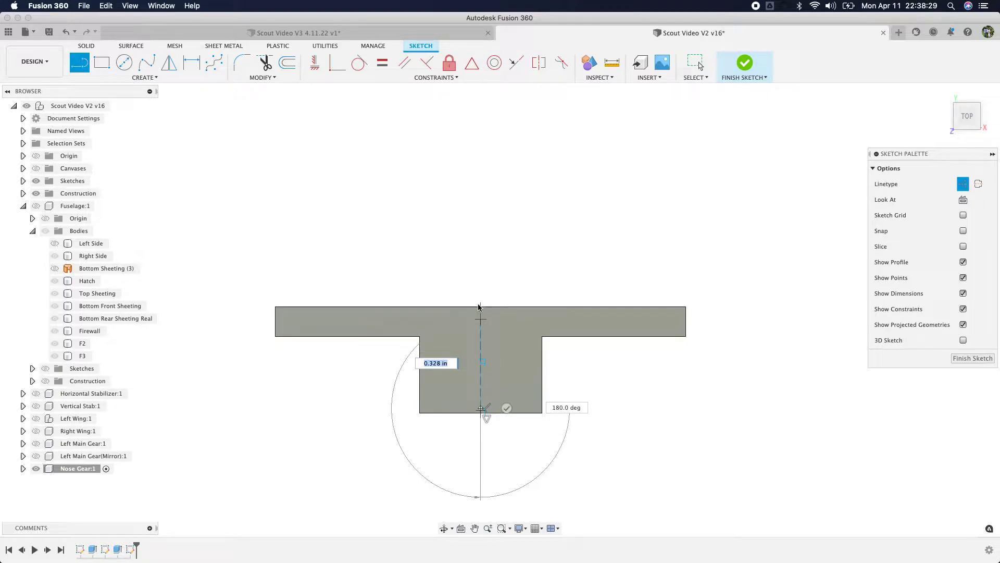
{"action": "left_click", "coordinate": [480, 307]}
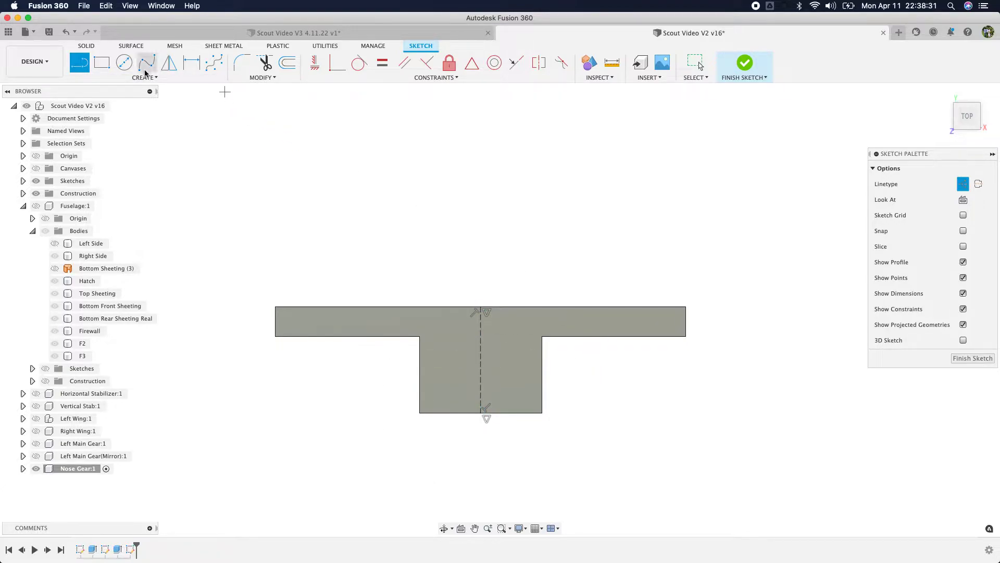
Step: Draw a 0.127 in diameter circle centred on the construction line within the block and shift it slightly toward the plate
{"action": "left_click", "coordinate": [124, 63]}
{"action": "left_click", "coordinate": [481, 379]}
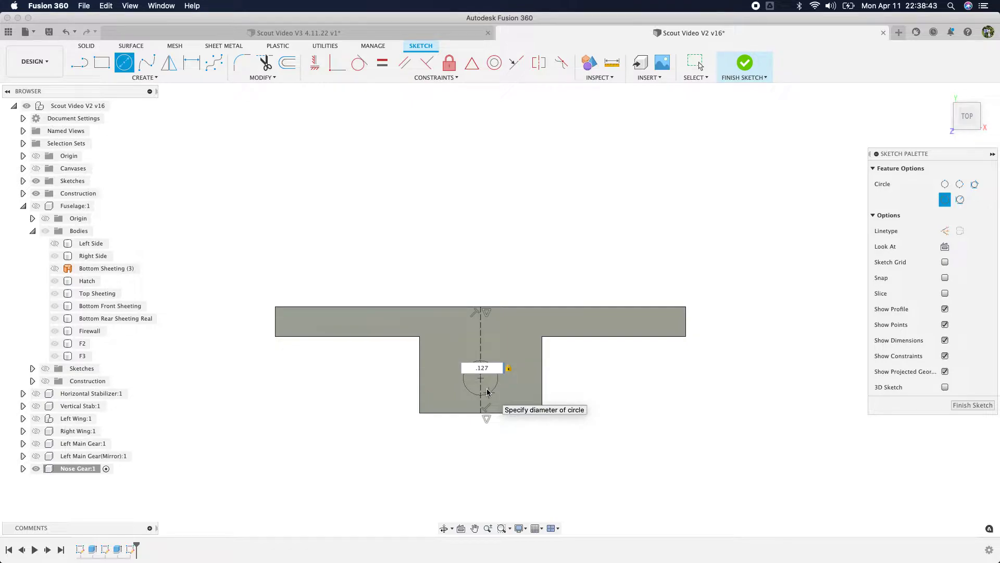
{"action": "key", "text": "Return"}
{"action": "key", "text": "Escape"}
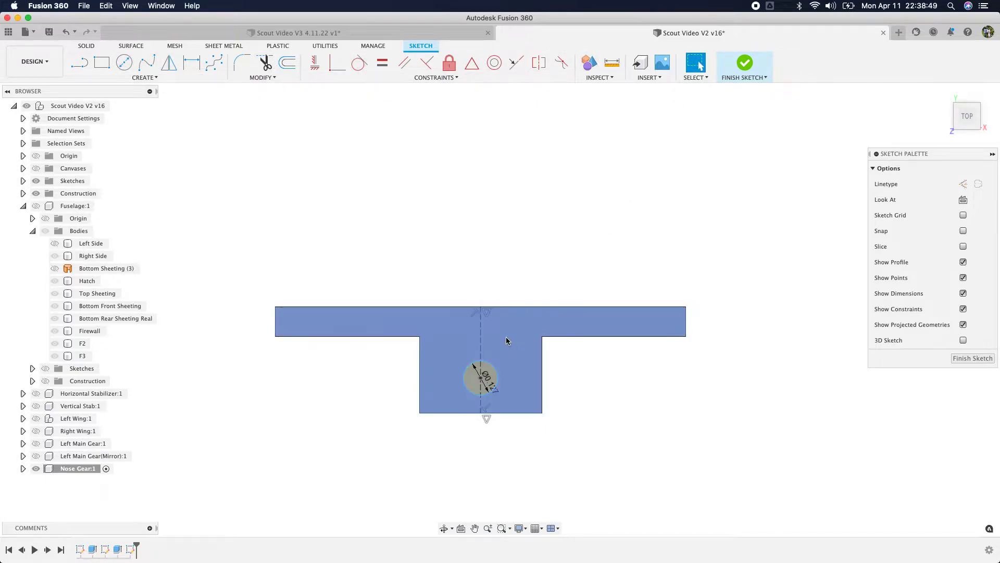
{"action": "left_click_drag", "start_coordinate": [491, 369], "coordinate": [494, 359]}
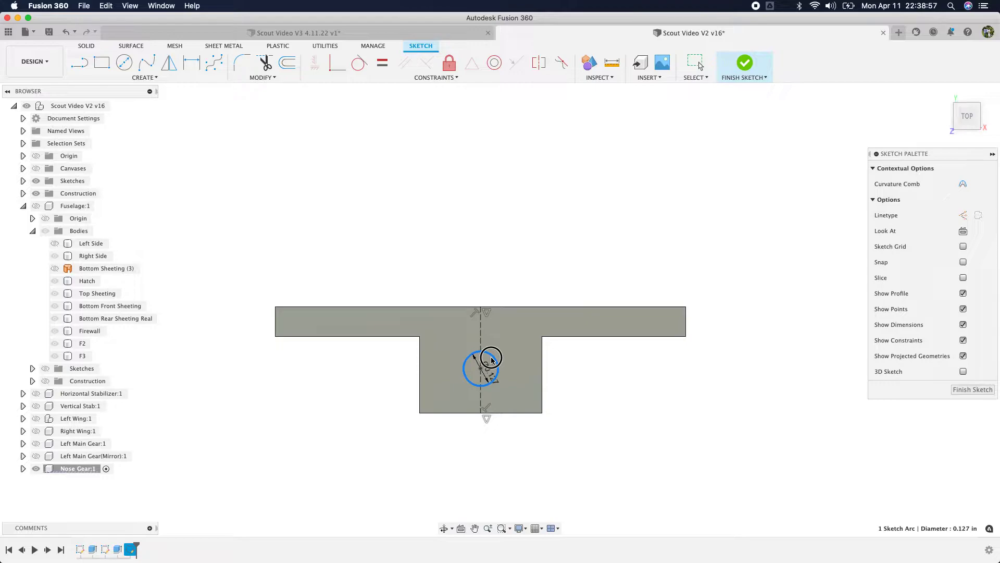
Step: Finish the sketch and extrude the circle down 1.05 in as a cut, making the strut hole through the block's full height
{"action": "left_click", "coordinate": [972, 389]}
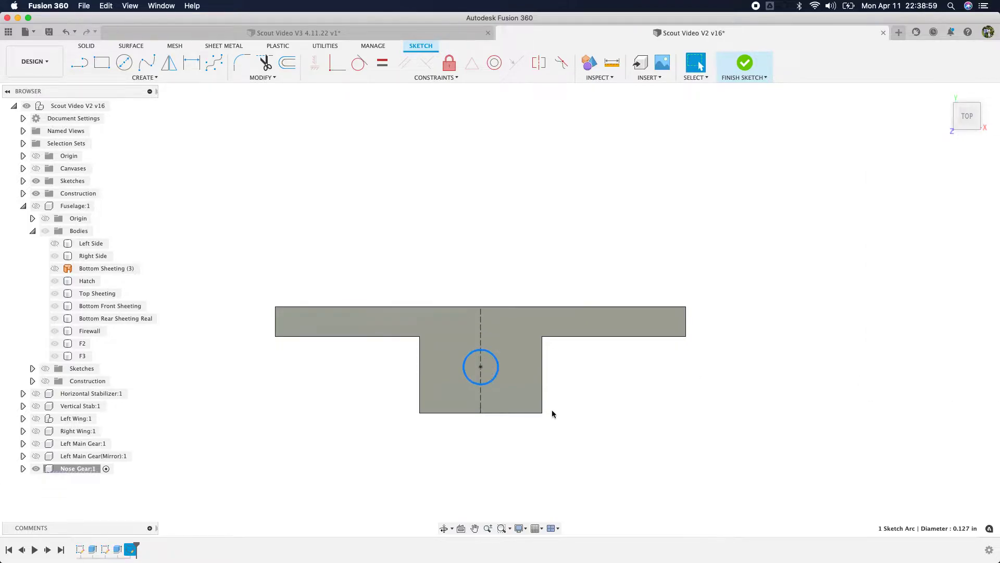
{"action": "left_click", "coordinate": [102, 63]}
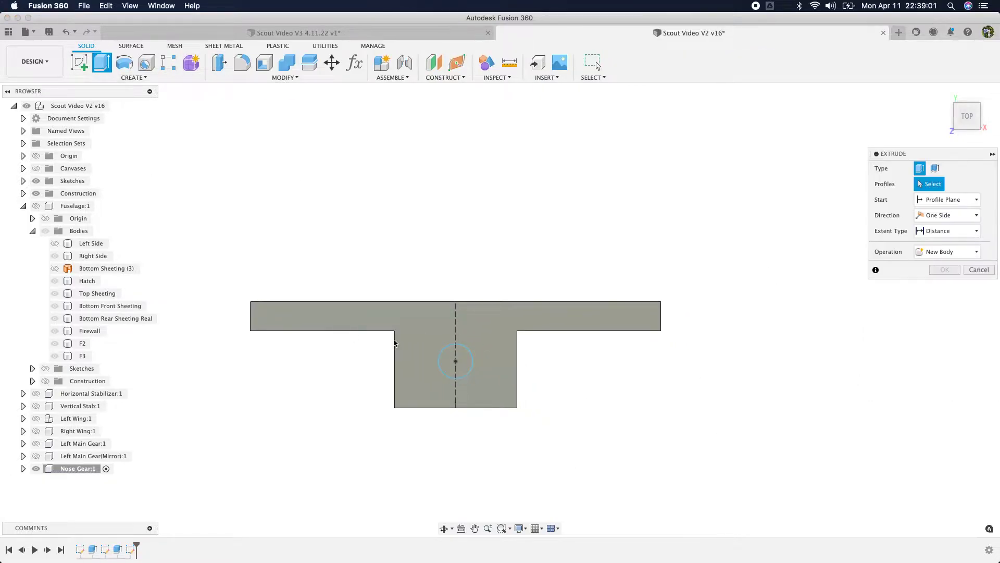
{"action": "left_click", "coordinate": [454, 357]}
{"action": "left_click_drag", "start_coordinate": [968, 127], "coordinate": [932, 82]}
{"action": "scroll", "coordinate": [647, 326], "scroll_direction": "down", "scroll_amount": 5}
{"action": "left_click_drag", "start_coordinate": [961, 124], "coordinate": [960, 60]}
{"action": "scroll", "coordinate": [571, 311], "scroll_direction": "down", "scroll_amount": 3}
{"action": "scroll", "coordinate": [578, 270], "scroll_direction": "up", "scroll_amount": 5}
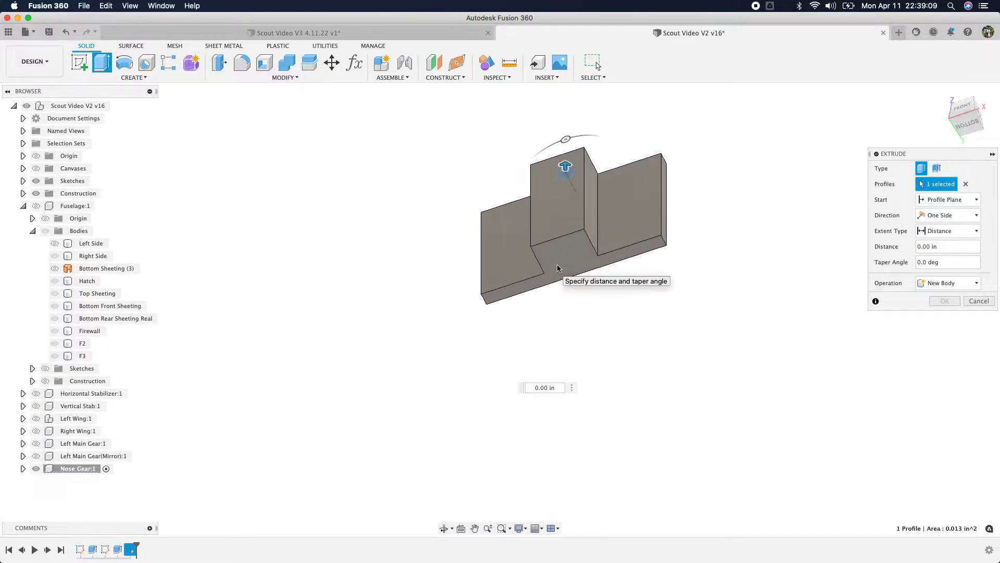
{"action": "left_click_drag", "start_coordinate": [565, 166], "coordinate": [622, 363]}
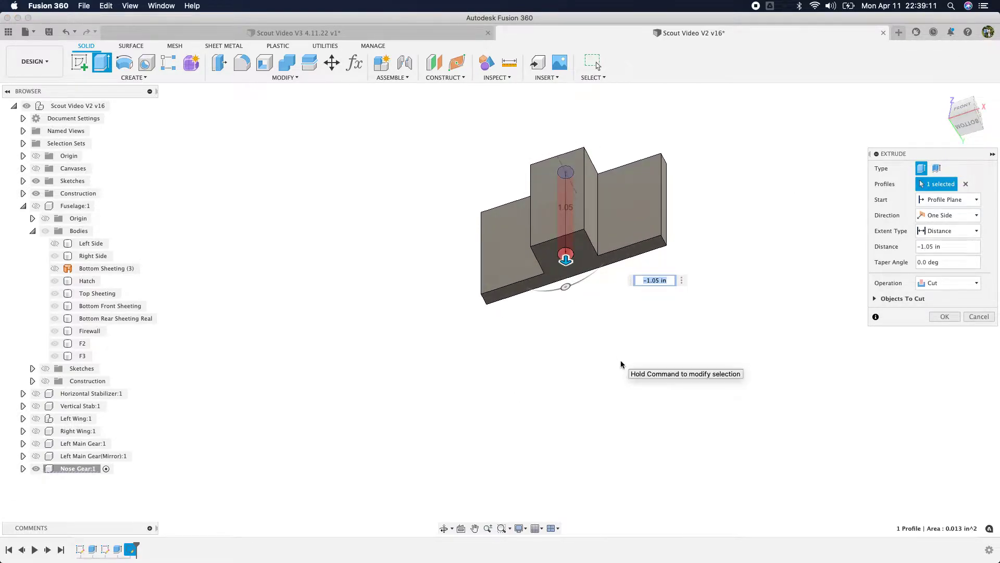
{"action": "left_click", "coordinate": [946, 237]}
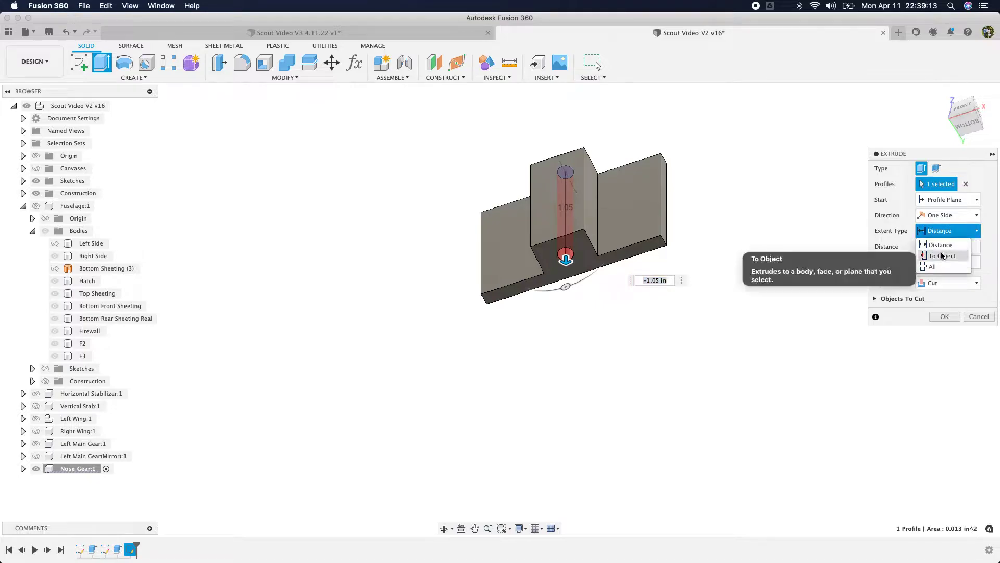
{"action": "left_click", "coordinate": [946, 235]}
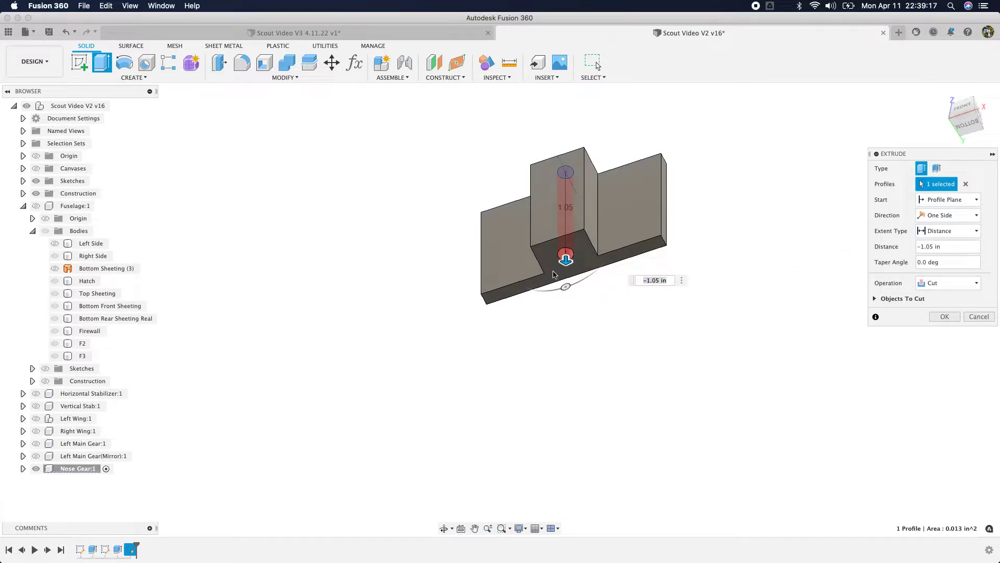
{"action": "left_click", "coordinate": [936, 317]}
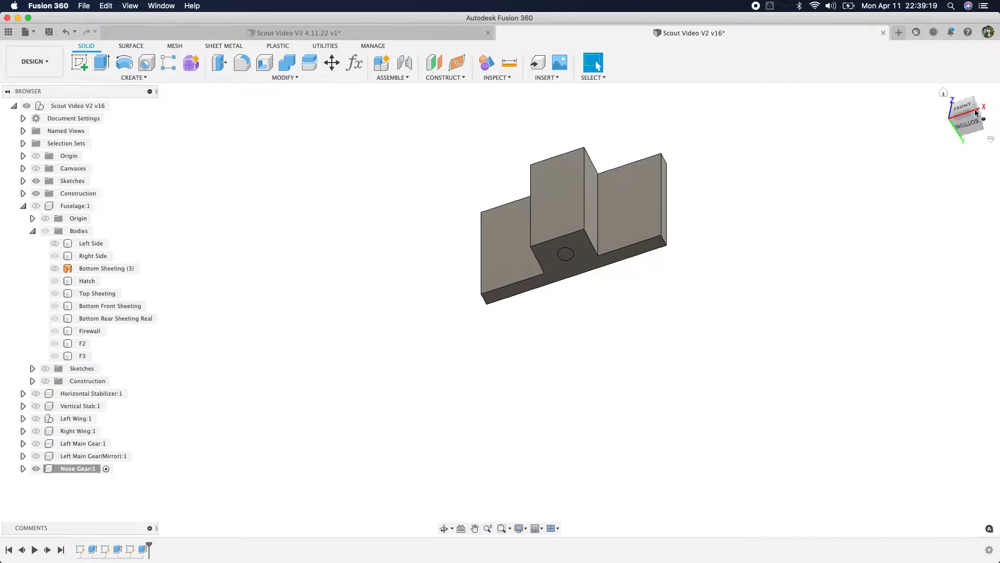
Step: Fillet the block's two front vertical edges with a radius of 0.215 in to round its front
{"action": "left_click_drag", "start_coordinate": [963, 108], "coordinate": [951, 127]}
{"action": "scroll", "coordinate": [783, 264], "scroll_direction": "down", "scroll_amount": 5}
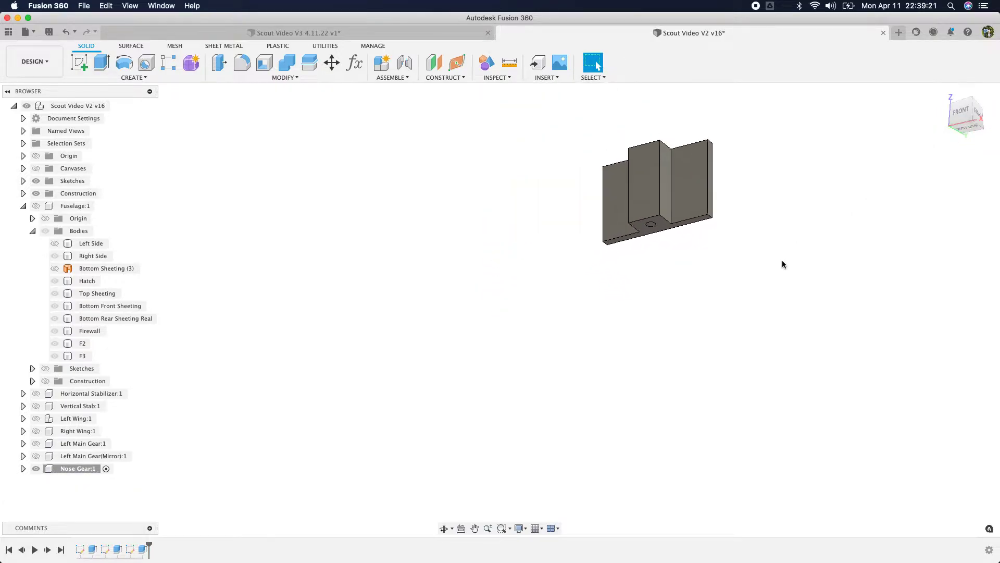
{"action": "left_click", "coordinate": [945, 96]}
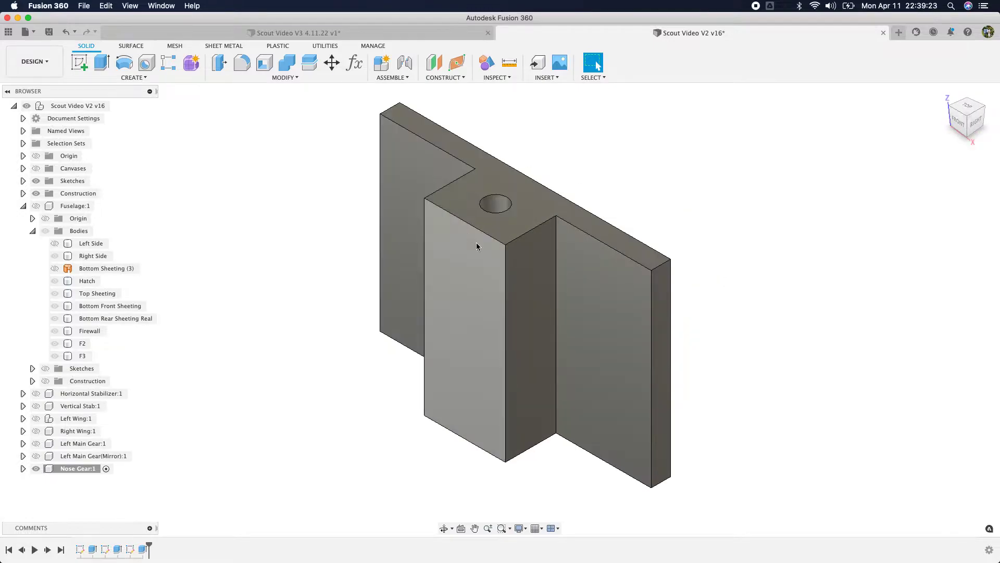
{"action": "left_click", "coordinate": [242, 62]}
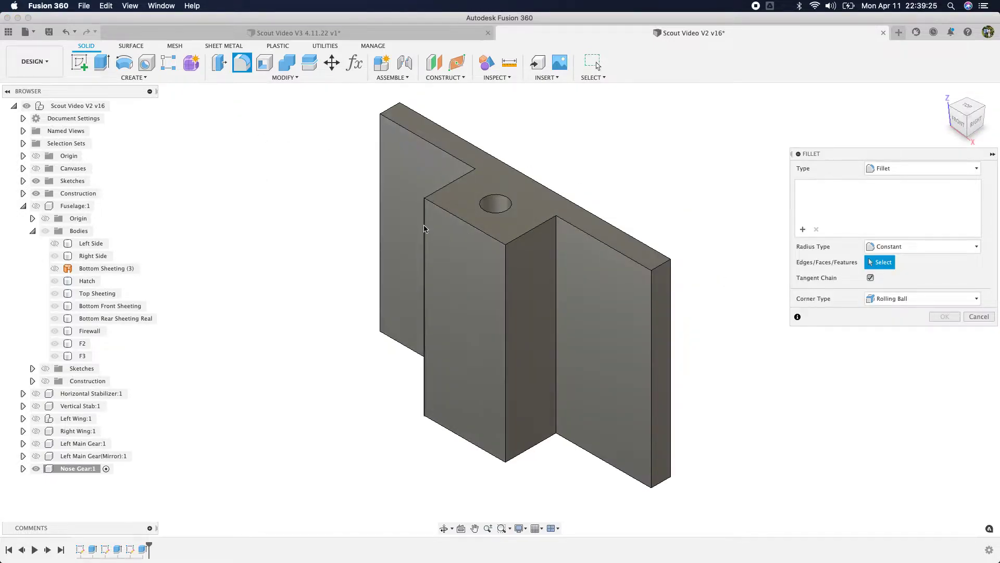
{"action": "left_click", "coordinate": [425, 317]}
{"action": "left_click", "coordinate": [500, 315]}
{"action": "mouse_move", "coordinate": [504, 317]}
{"action": "left_mouse_down"}
{"action": "mouse_move", "coordinate": [508, 290]}
{"action": "mouse_move", "coordinate": [506, 302]}
{"action": "left_mouse_up"}
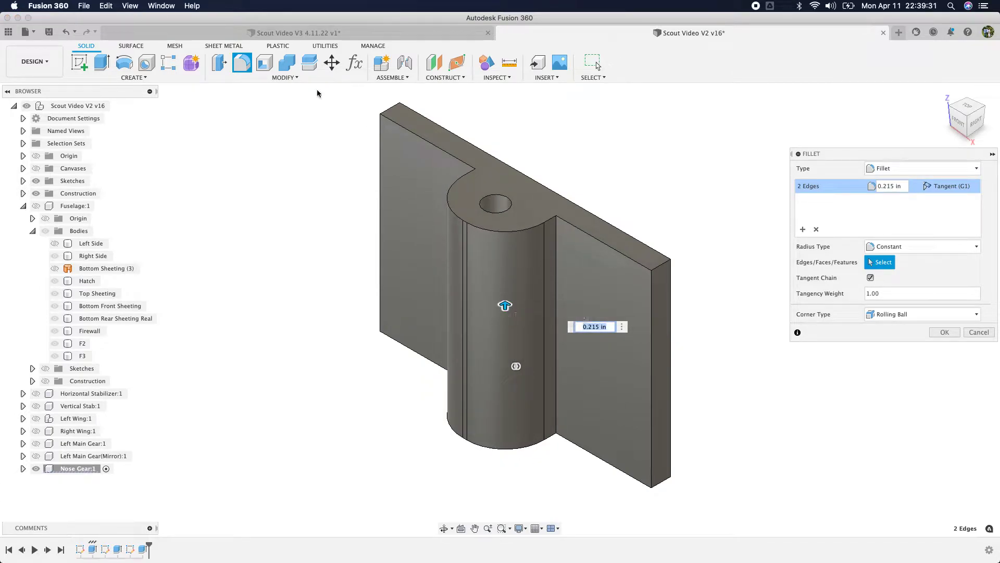
{"action": "key", "text": "Return"}
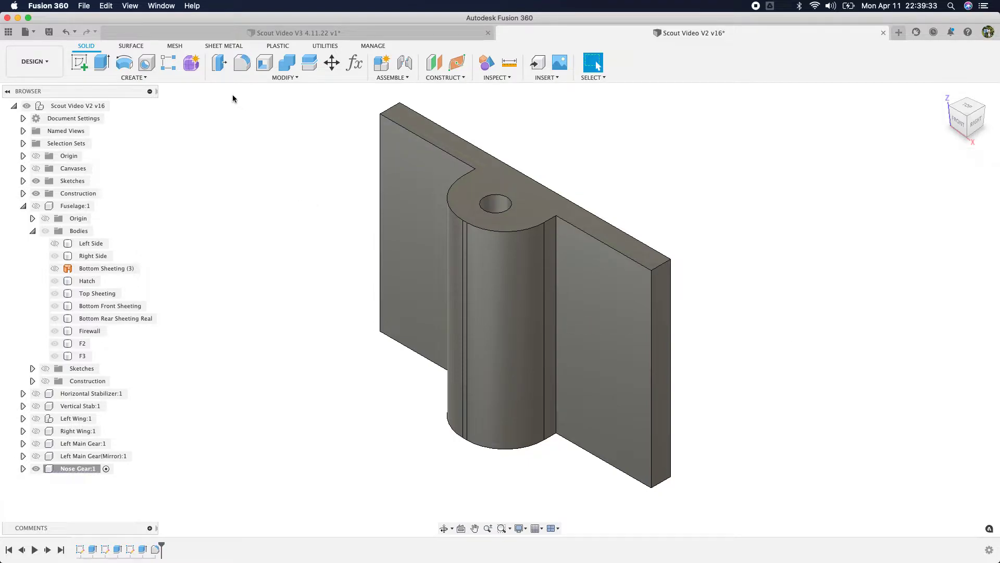
Step: Fillet the two inner vertical corners where the block meets the plate with a radius of 0.05 in
{"action": "left_click", "coordinate": [242, 63]}
{"action": "left_click", "coordinate": [555, 269]}
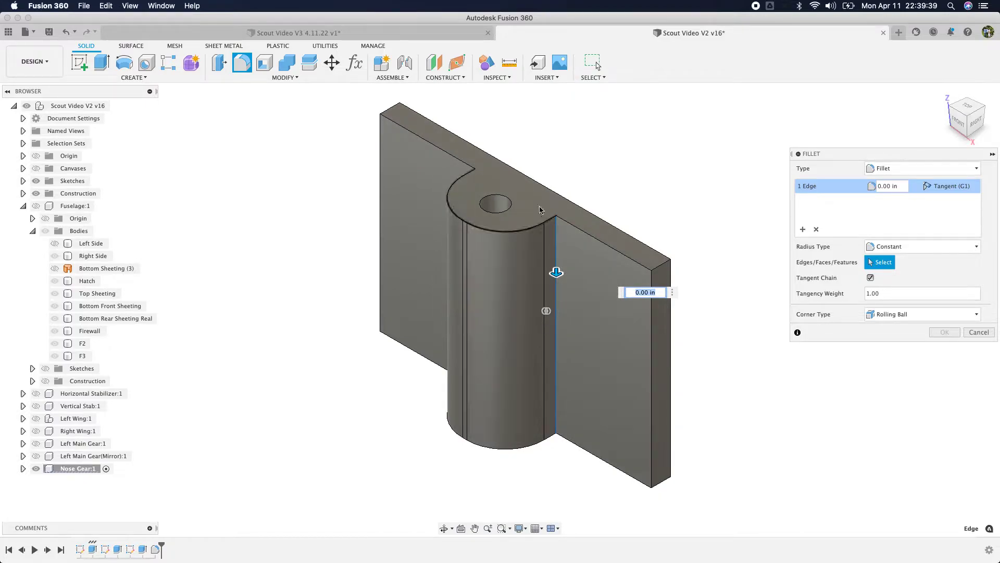
{"action": "left_click", "coordinate": [476, 188]}
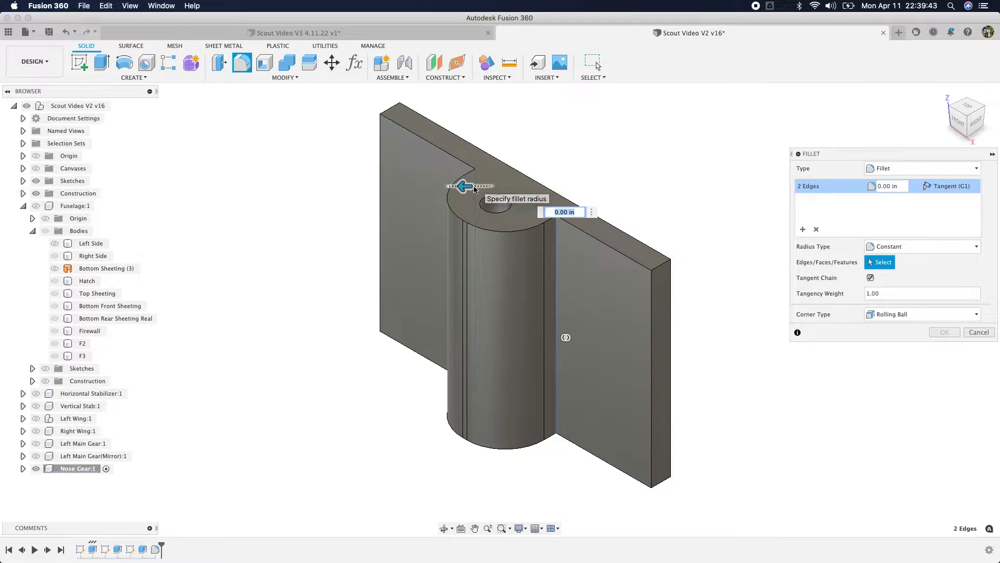
{"action": "left_click_drag", "start_coordinate": [463, 186], "coordinate": [458, 186]}
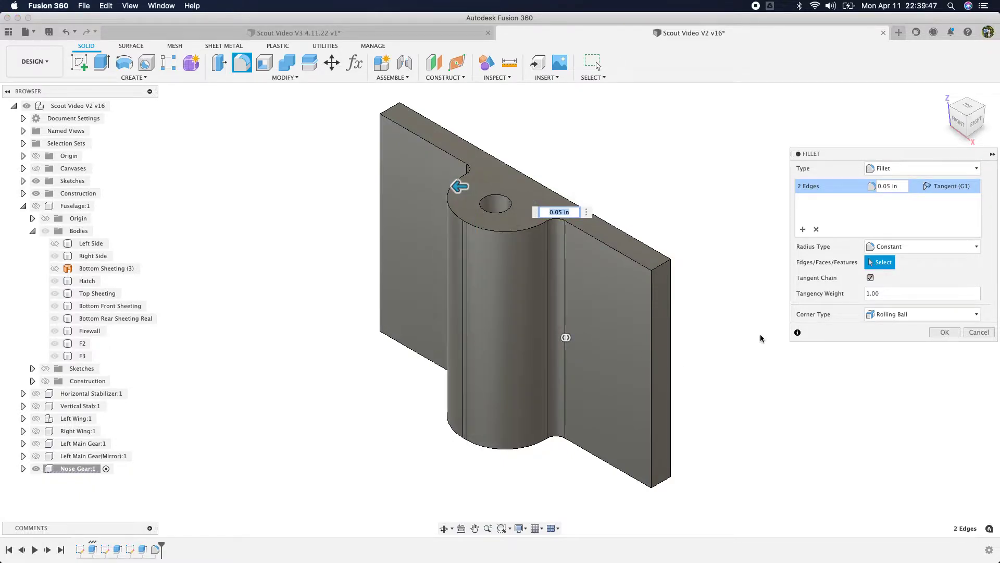
{"action": "key", "text": "Return"}
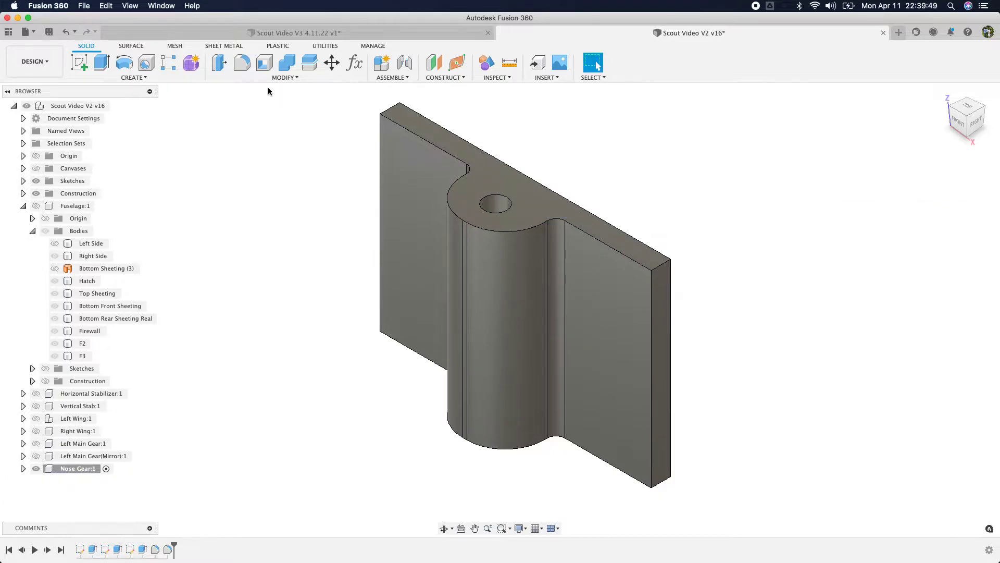
Step: Fillet the plate's two outer front vertical edges with a radius of 0.084 in
{"action": "left_click", "coordinate": [242, 63]}
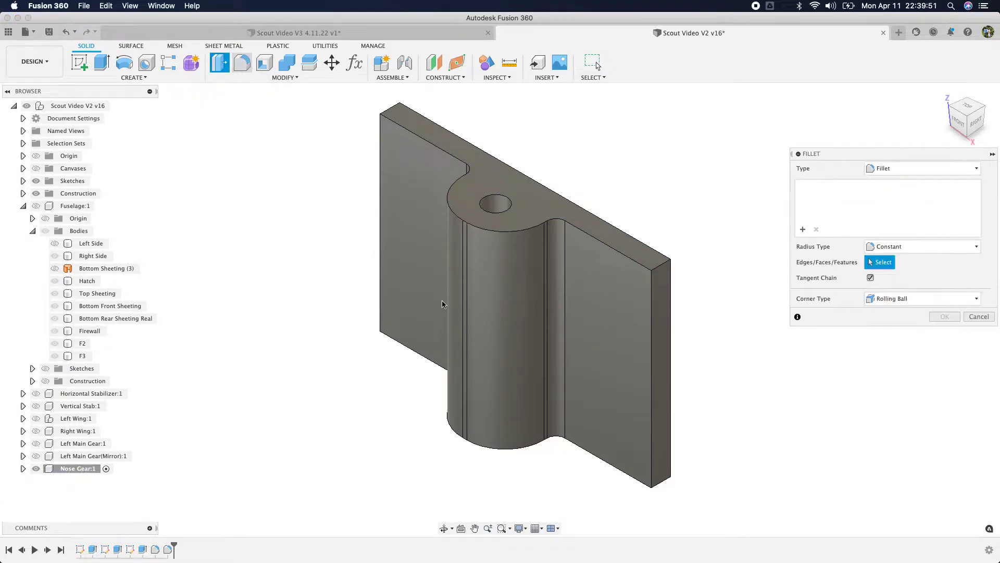
{"action": "left_click", "coordinate": [650, 350]}
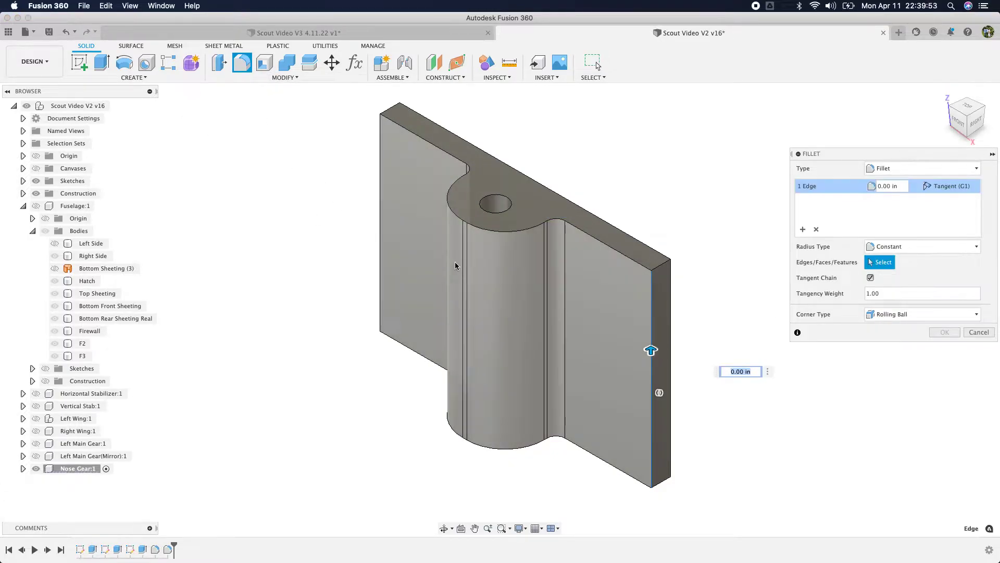
{"action": "left_click", "coordinate": [385, 214]}
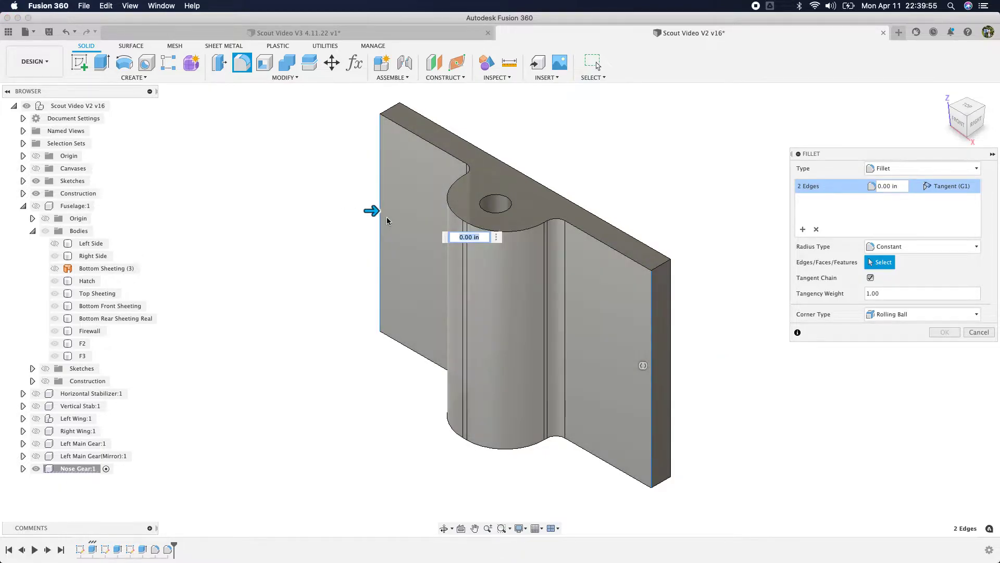
{"action": "left_click_drag", "start_coordinate": [372, 210], "coordinate": [385, 211]}
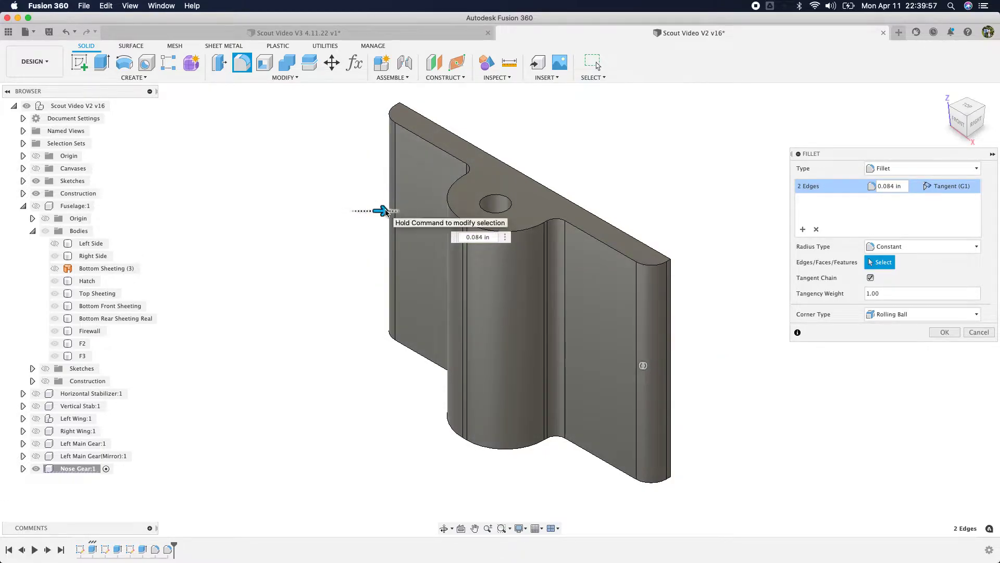
{"action": "left_click", "coordinate": [931, 334]}
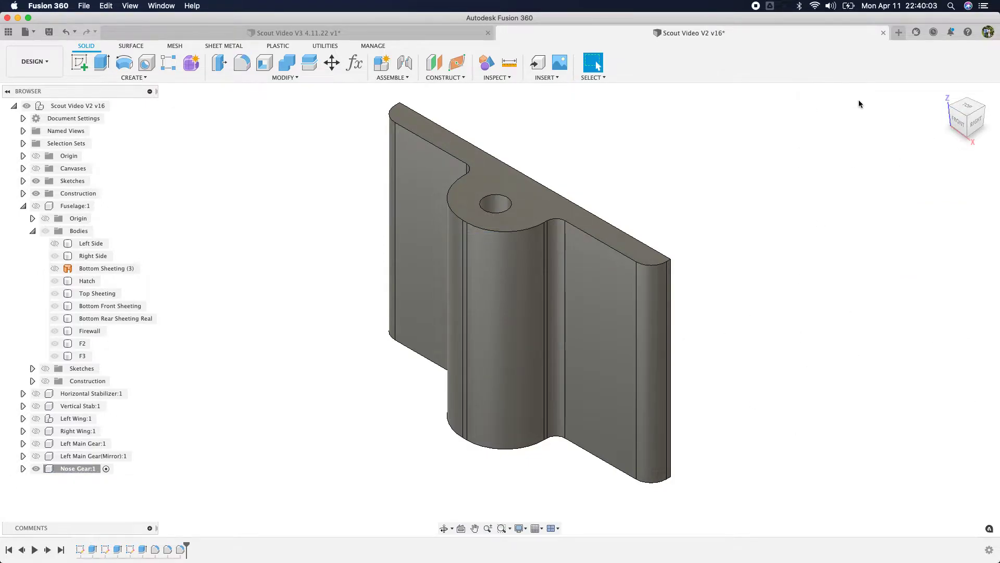
Step: Start a sketch on the left flange's front face and draw a vertical construction line between its top and bottom edge midpoints
{"action": "left_click", "coordinate": [964, 129]}
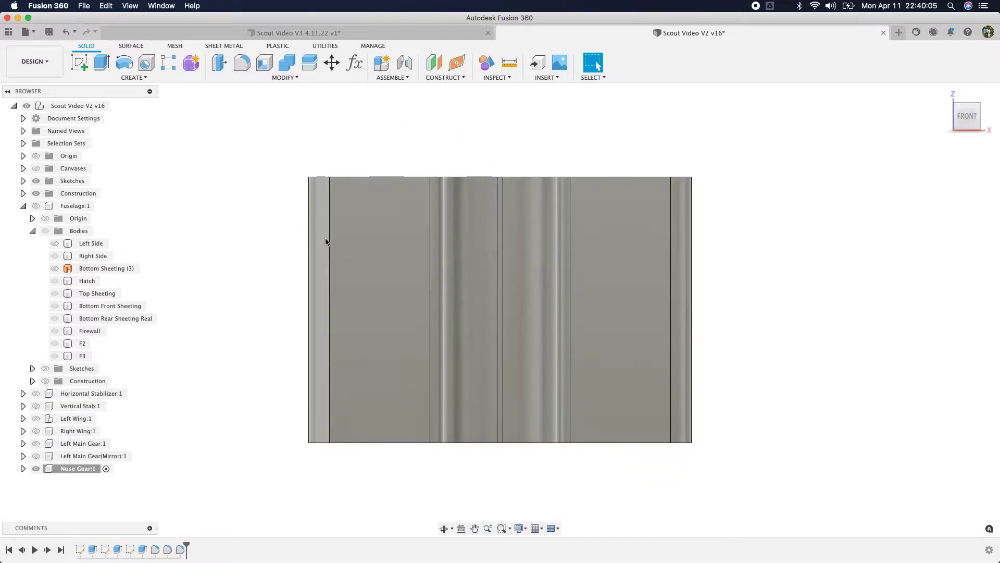
{"action": "left_click", "coordinate": [88, 63]}
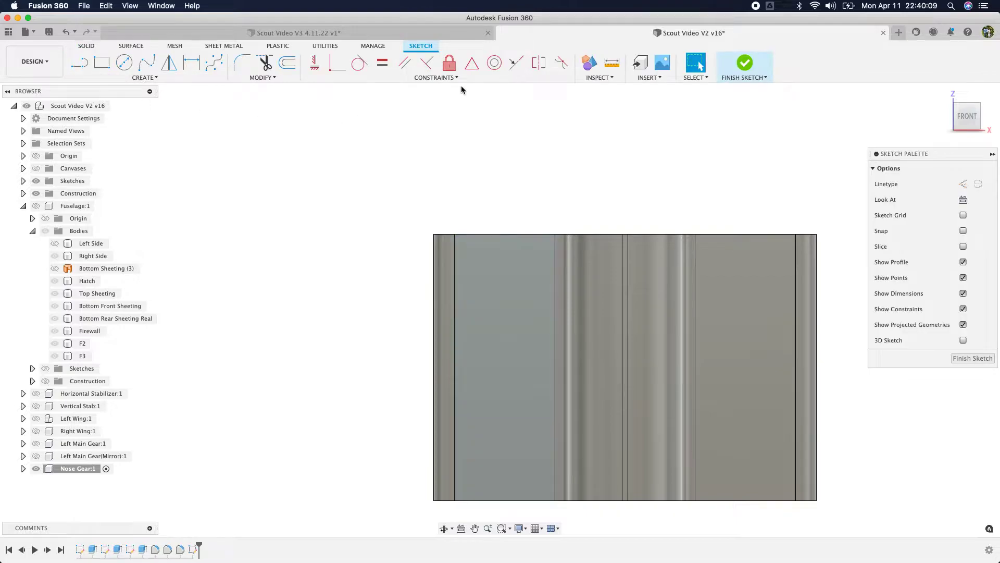
{"action": "left_click", "coordinate": [80, 62]}
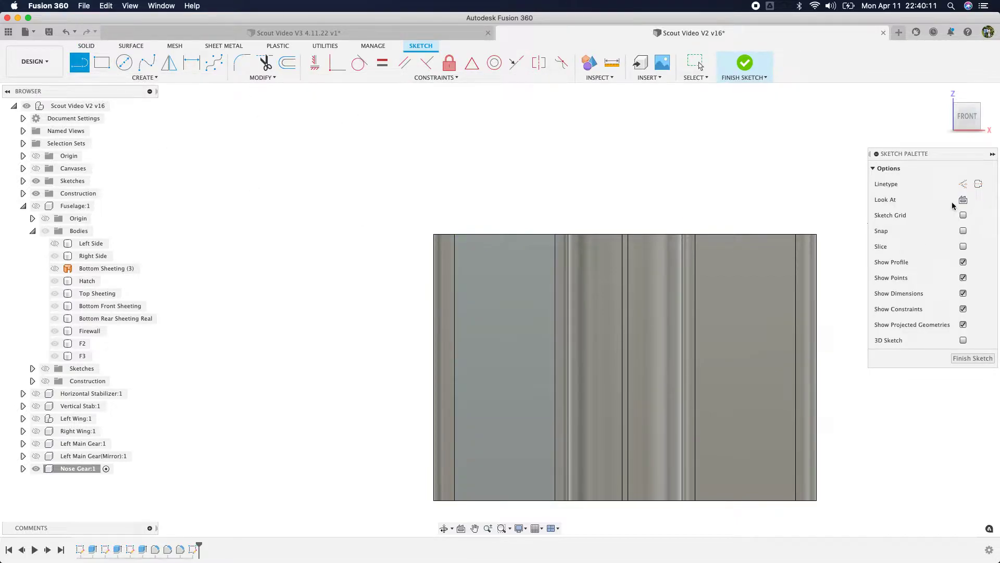
{"action": "left_click", "coordinate": [963, 184]}
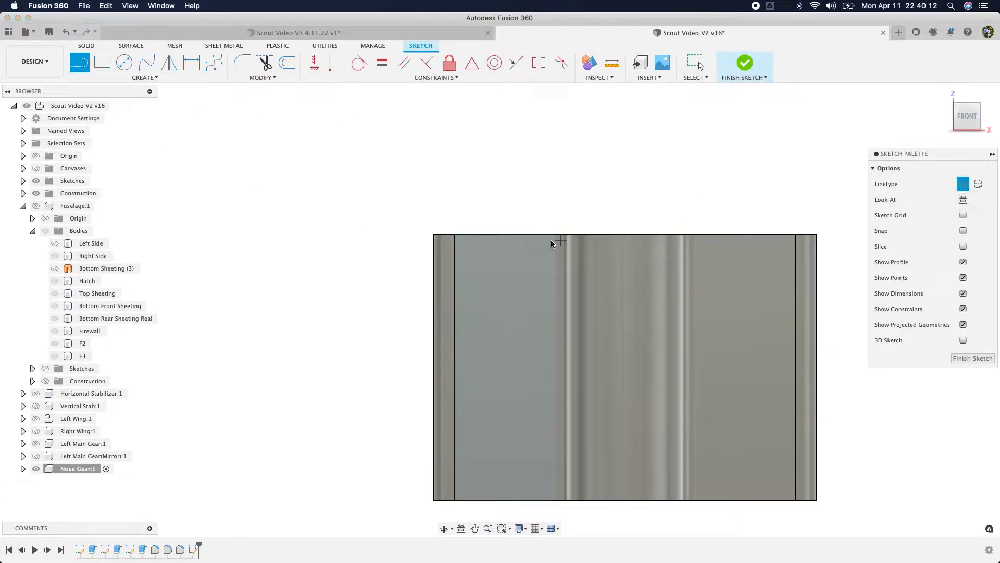
{"action": "left_click", "coordinate": [505, 235]}
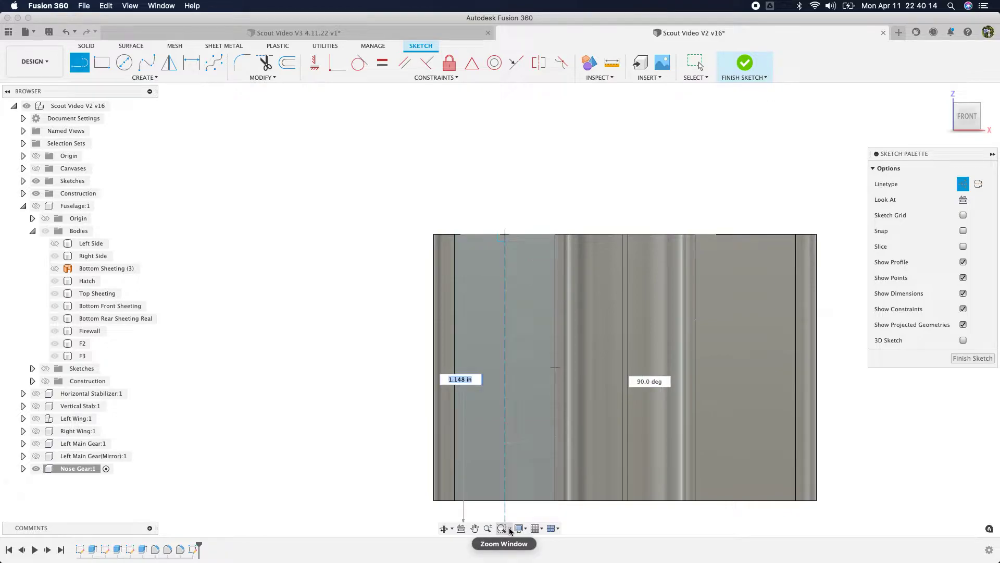
{"action": "double_click", "coordinate": [503, 501]}
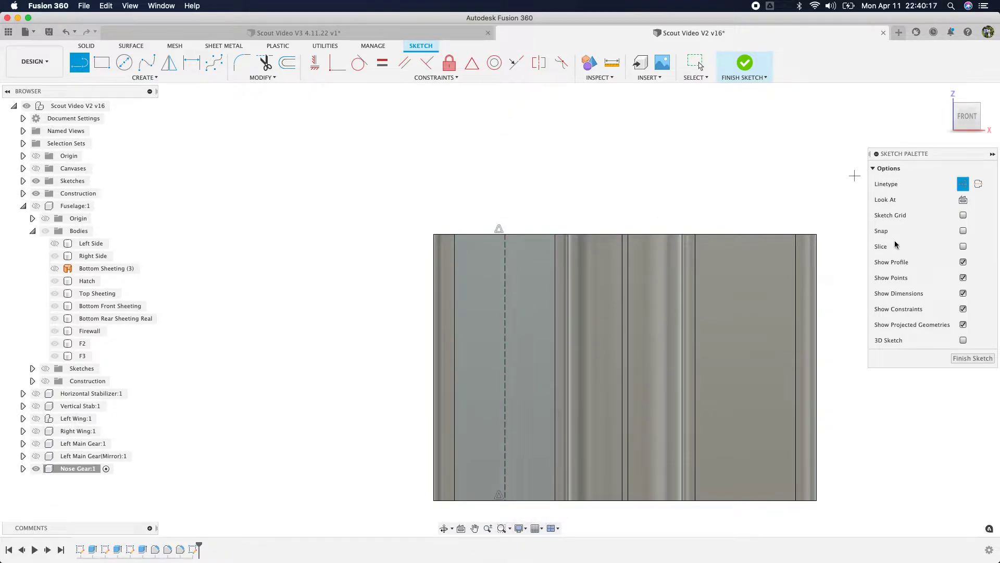
Step: Draw a 0.0625 in diameter circle in normal linetype, centred on the construction line near the flange's upper end
{"action": "left_click", "coordinate": [124, 62]}
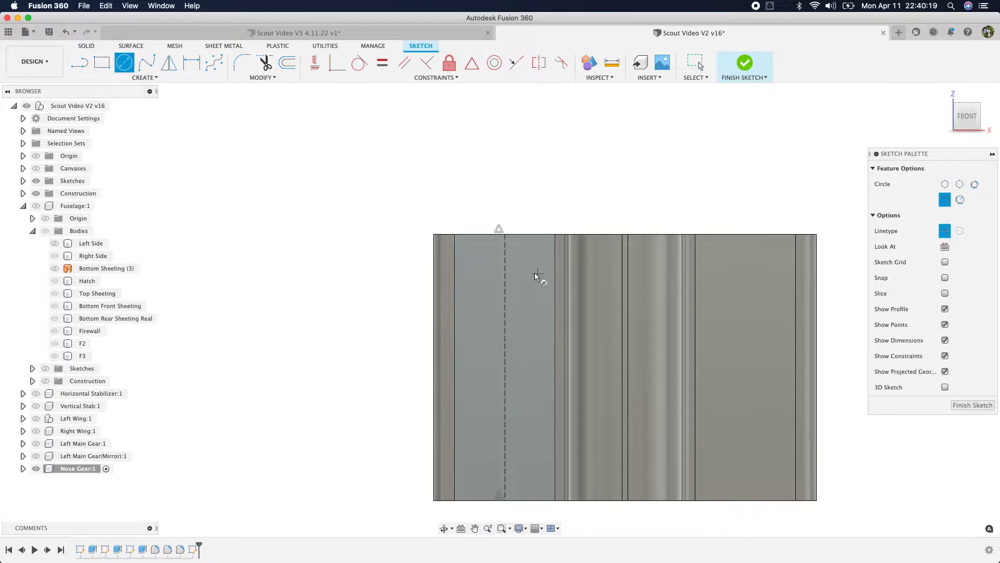
{"action": "left_click", "coordinate": [504, 271]}
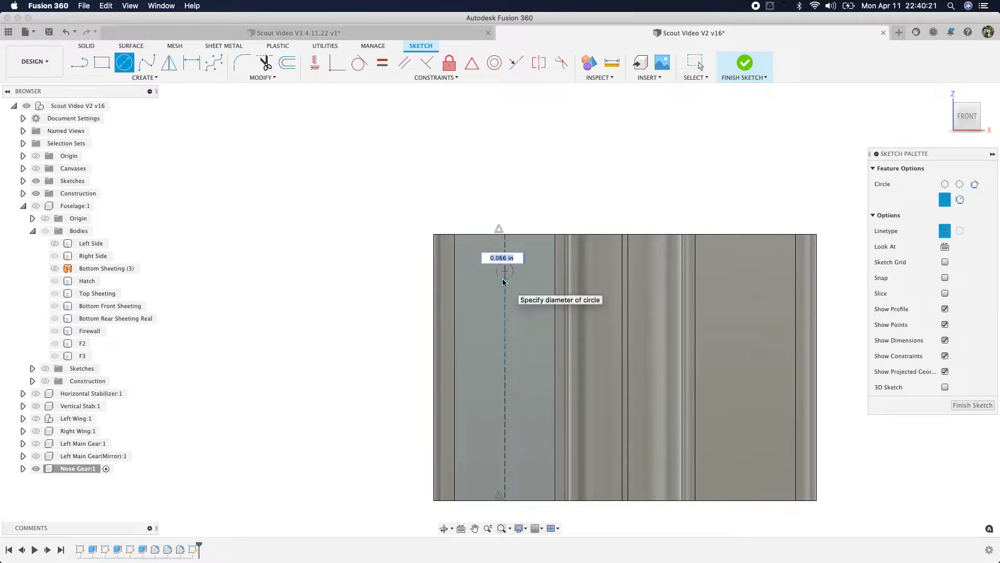
{"action": "left_click", "coordinate": [946, 236]}
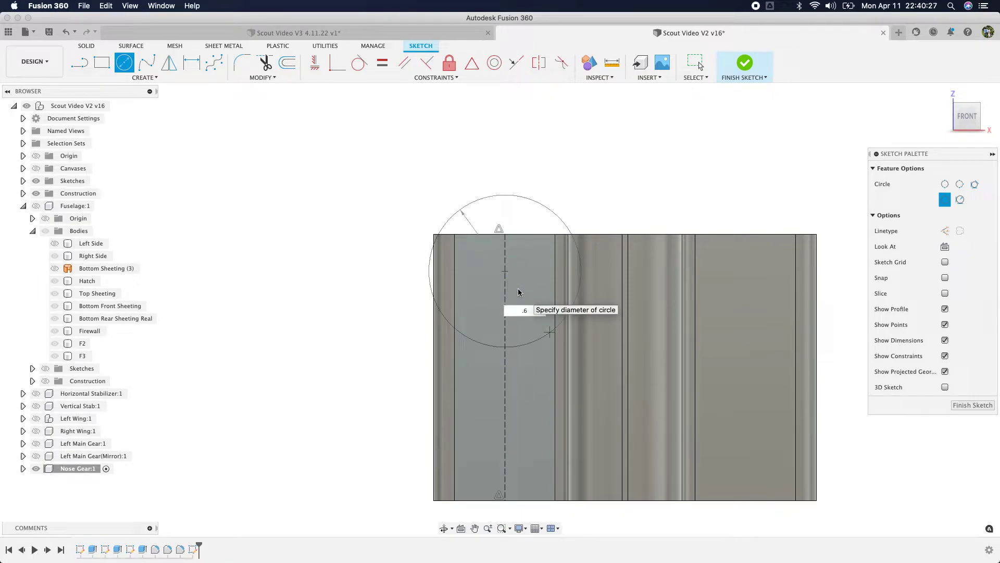
{"action": "type", "text": "5"}
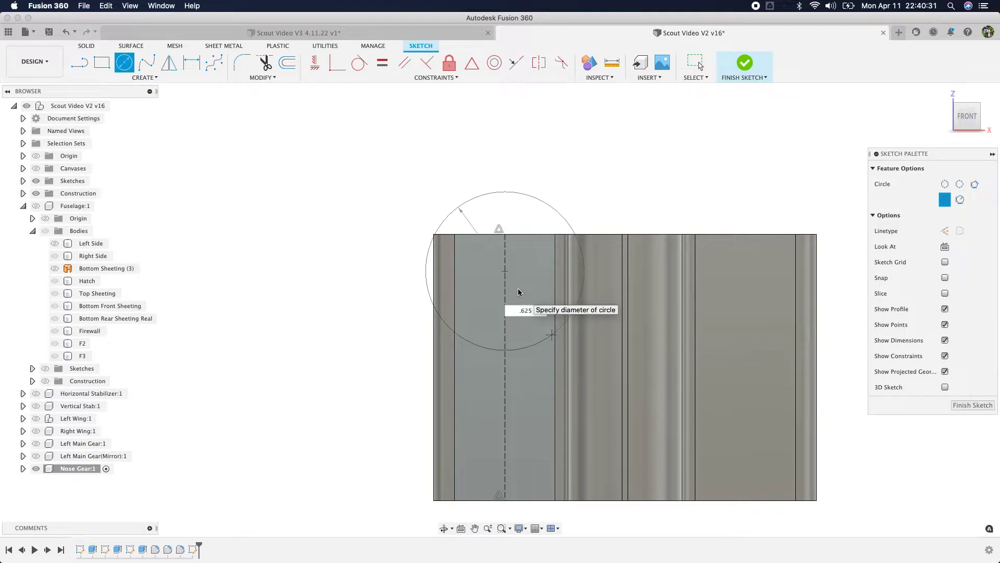
{"action": "key", "text": "Tab"}
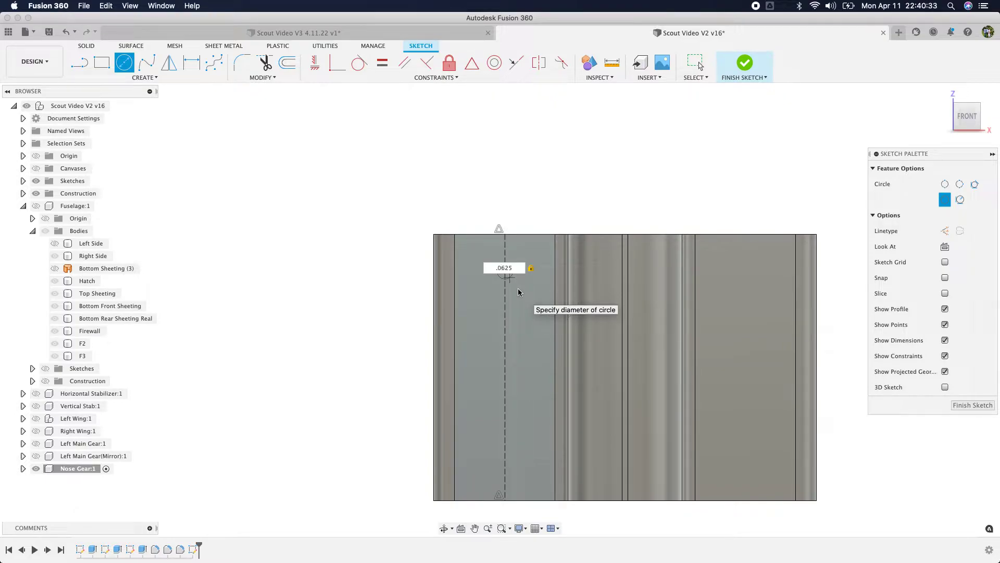
{"action": "key", "text": "Return"}
{"action": "key", "text": "Escape"}
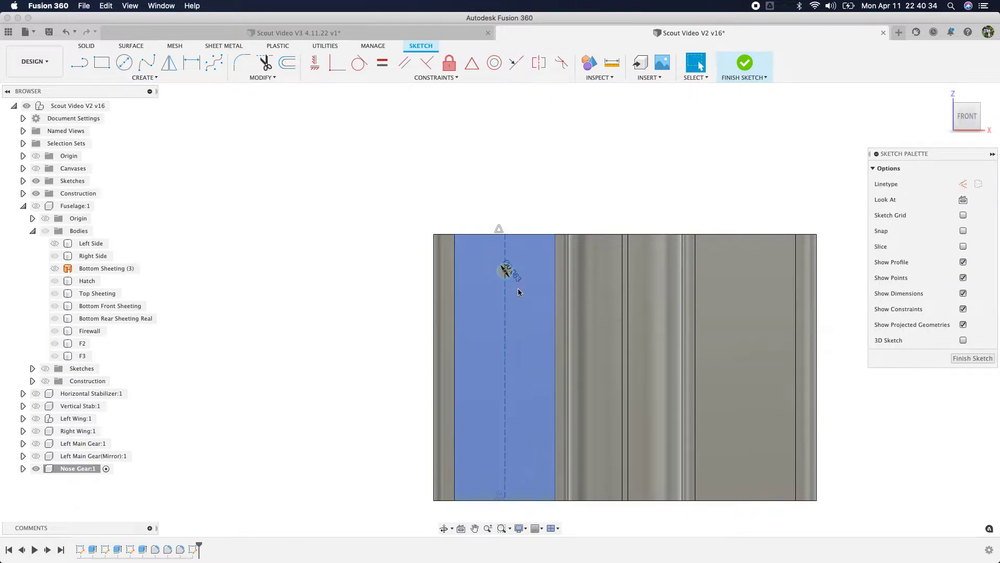
Step: Draw a horizontal construction line from the vertical construction line's midpoint to the midpoint of the flange's left edge
{"action": "left_click", "coordinate": [81, 63]}
{"action": "left_click", "coordinate": [963, 186]}
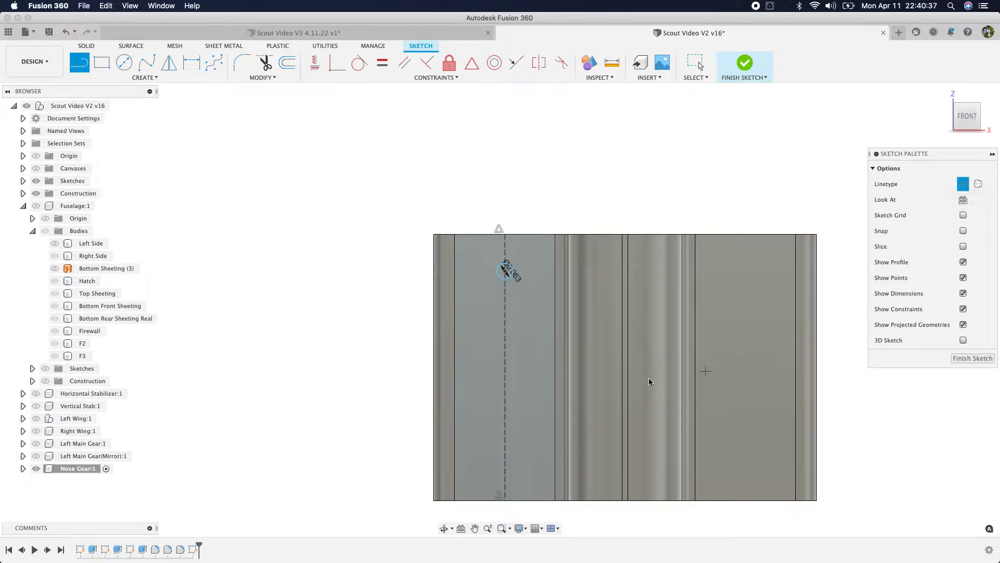
{"action": "left_click", "coordinate": [505, 367]}
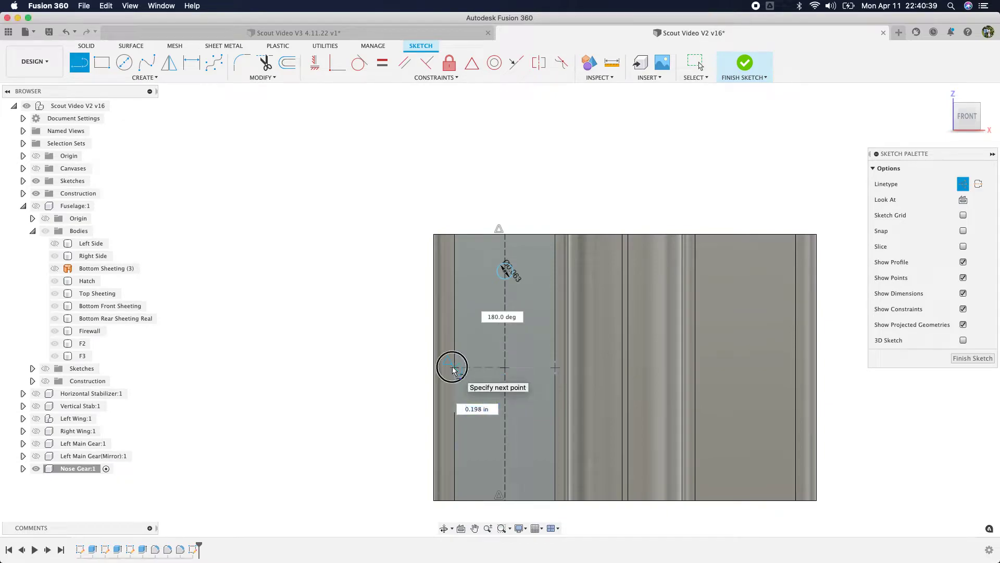
{"action": "left_click", "coordinate": [454, 367]}
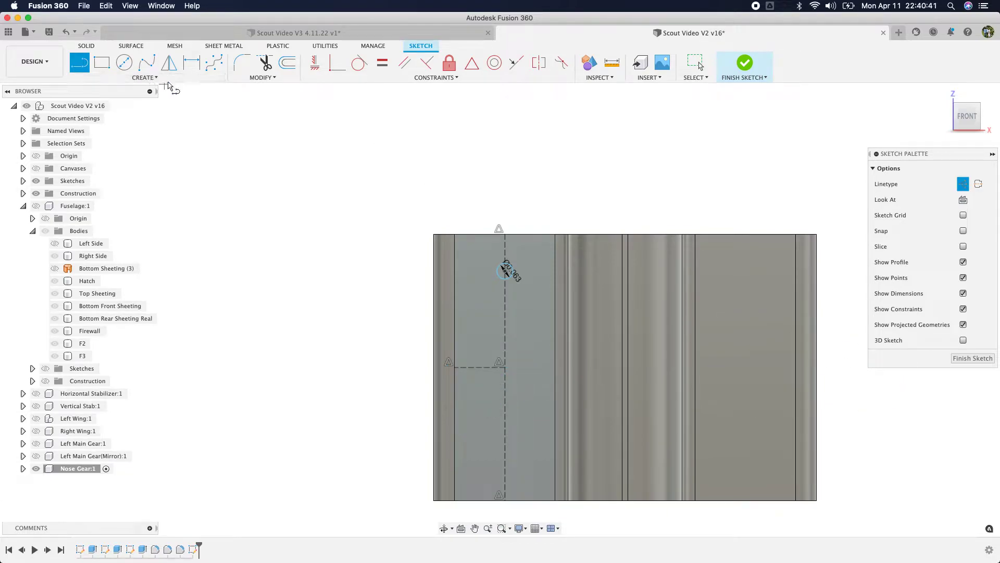
Step: Mirror the small circle across the horizontal construction line to the flange's lower end, and finish the sketch
{"action": "left_click", "coordinate": [168, 63]}
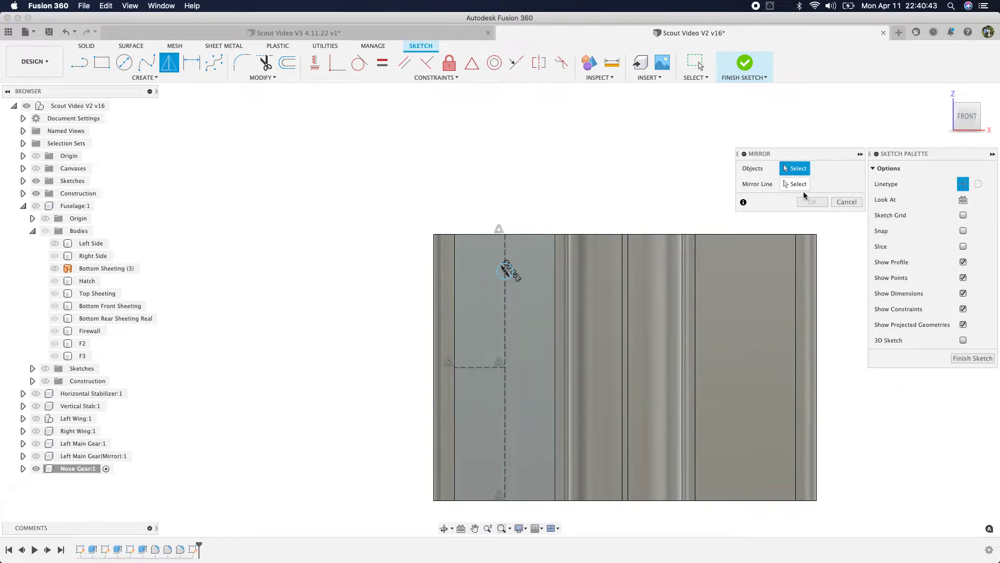
{"action": "left_click", "coordinate": [846, 203]}
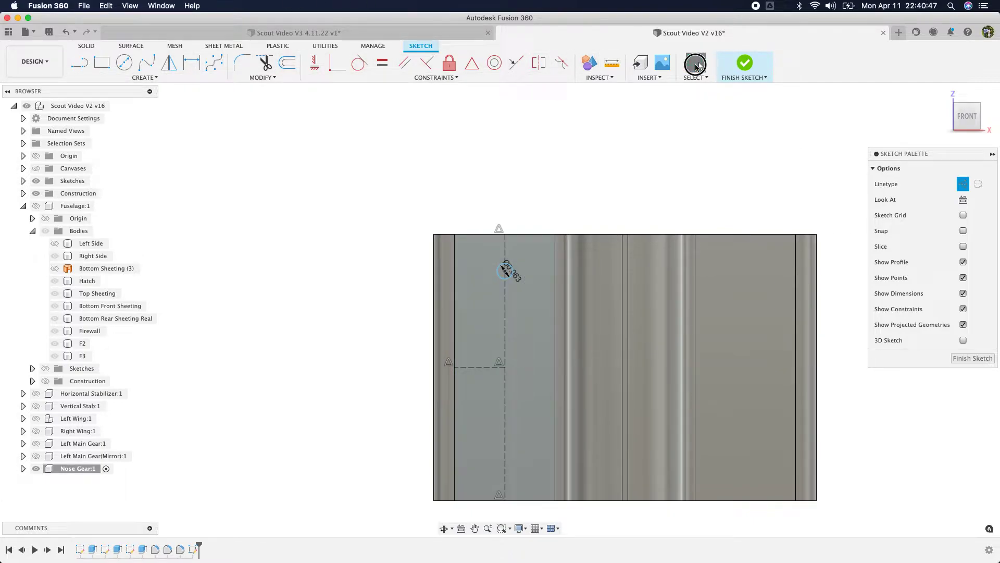
{"action": "left_click", "coordinate": [510, 282]}
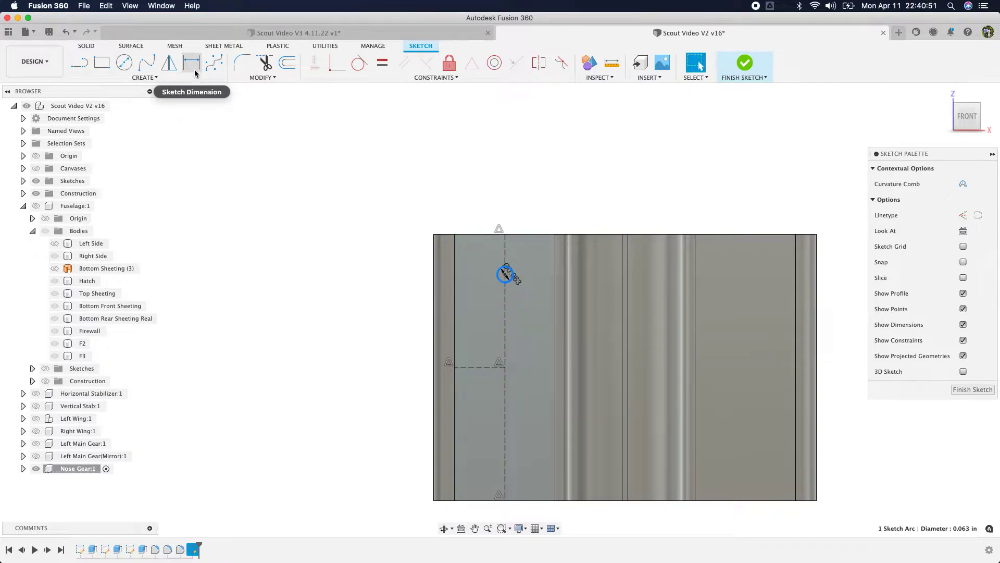
{"action": "left_click", "coordinate": [169, 62]}
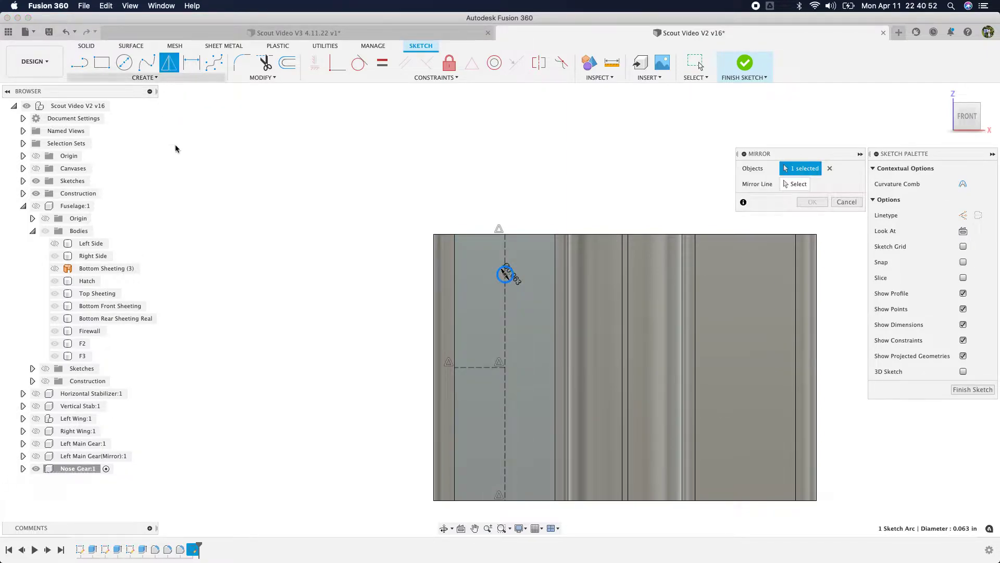
{"action": "left_click", "coordinate": [500, 284]}
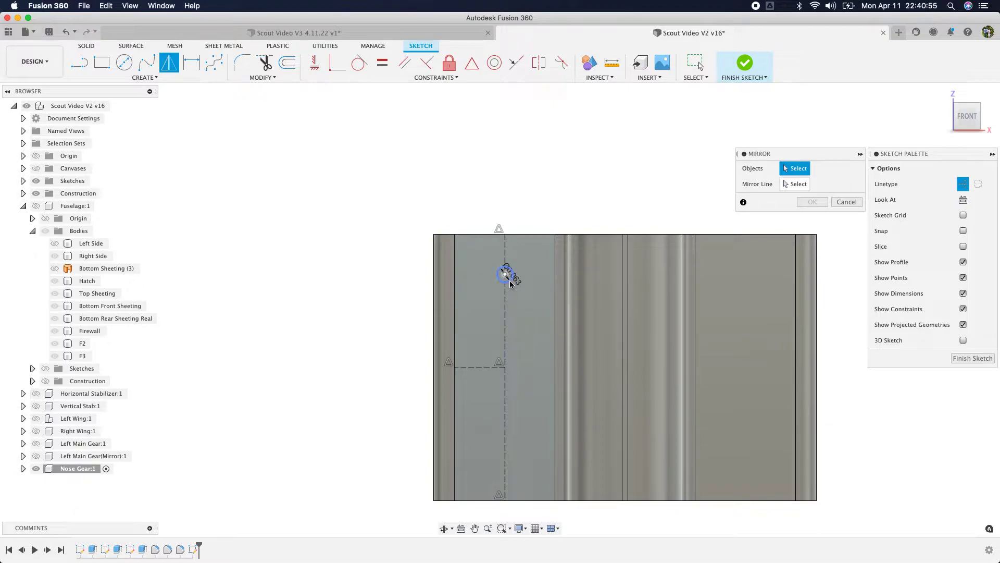
{"action": "left_click", "coordinate": [510, 284]}
{"action": "left_click", "coordinate": [794, 185]}
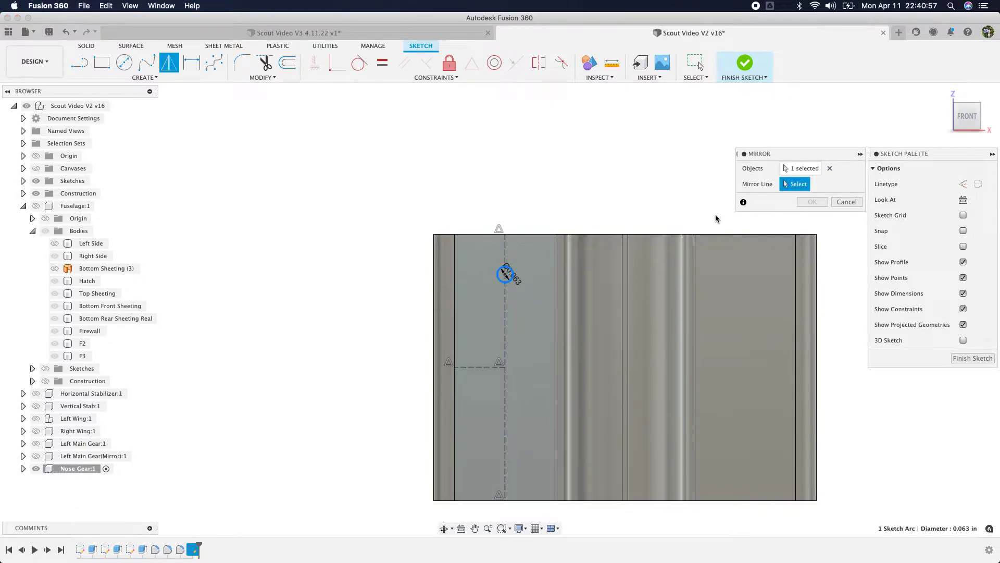
{"action": "left_click", "coordinate": [487, 368]}
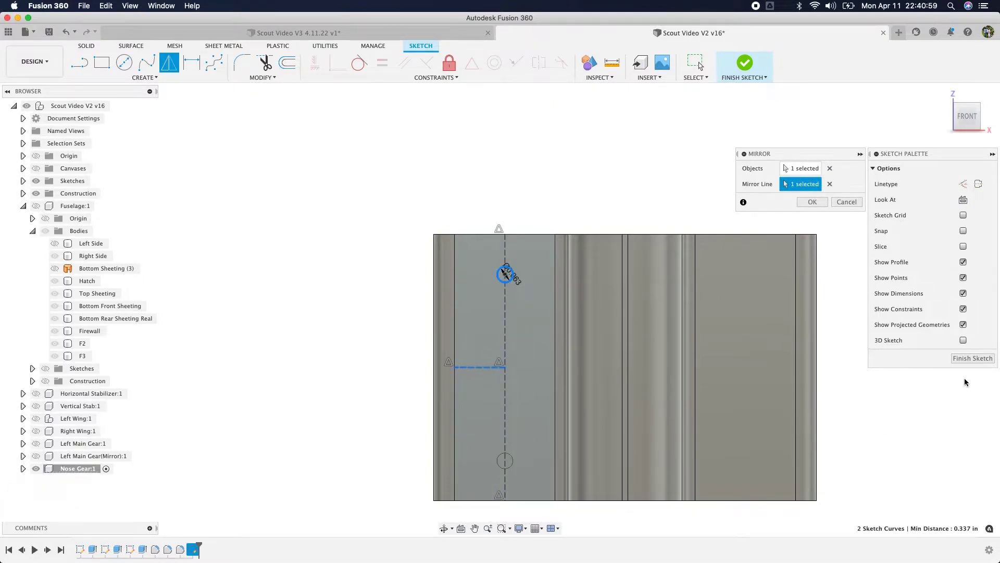
{"action": "left_click", "coordinate": [808, 203]}
{"action": "left_click", "coordinate": [973, 358]}
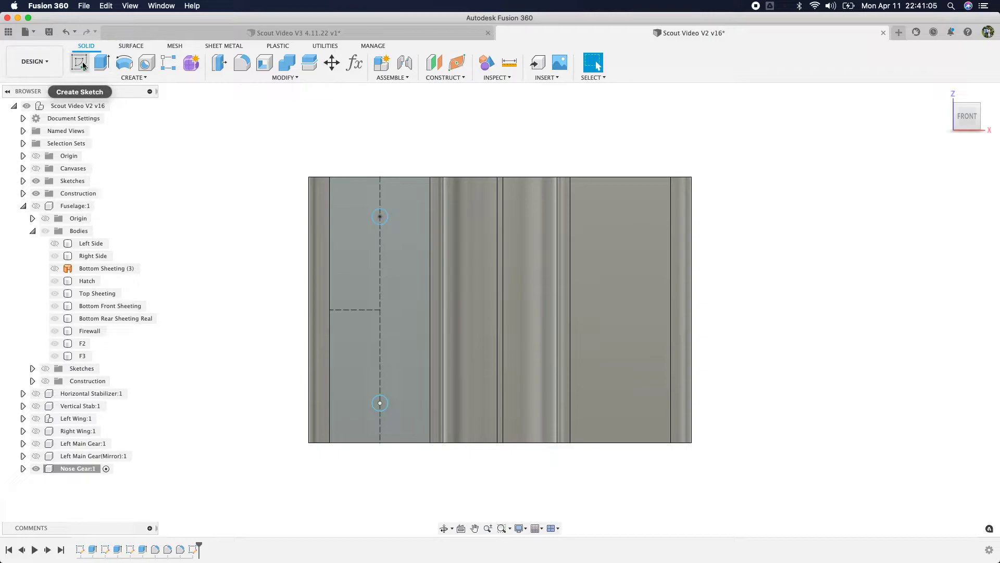
{"action": "left_click", "coordinate": [390, 219]}
{"action": "left_click", "coordinate": [388, 404], "text": "shift"}
{"action": "left_click", "coordinate": [120, 81]}
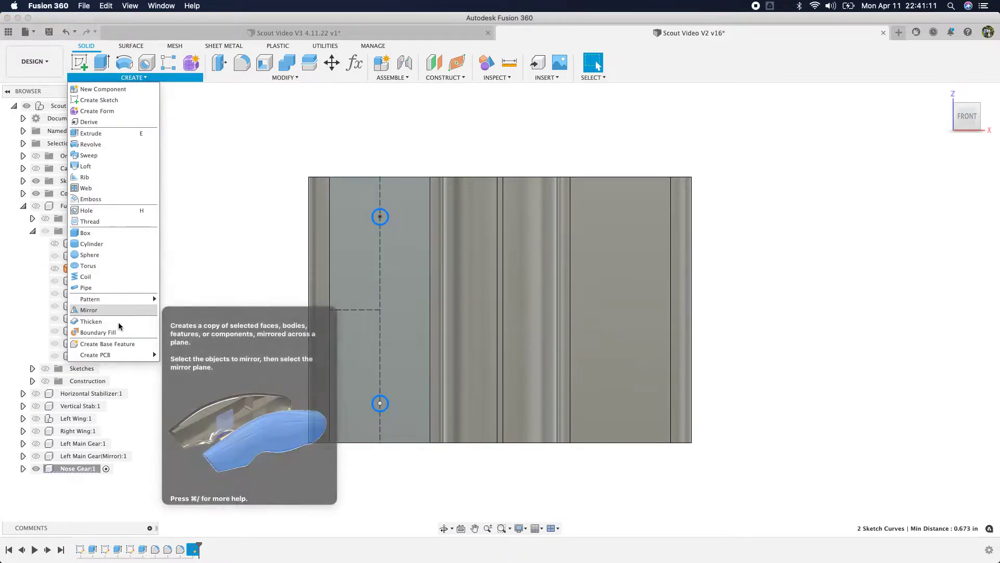
{"action": "mouse_move", "coordinate": [120, 299]}
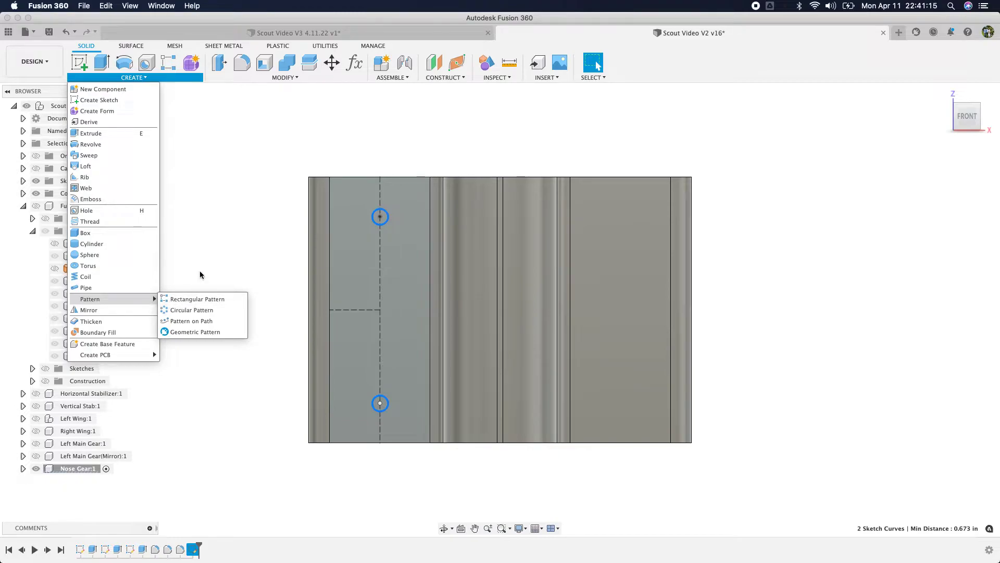
{"action": "left_click", "coordinate": [222, 243]}
Step: Extrude both circle profiles through the flange as a cut to make the two screw holes
{"action": "key", "text": "e"}
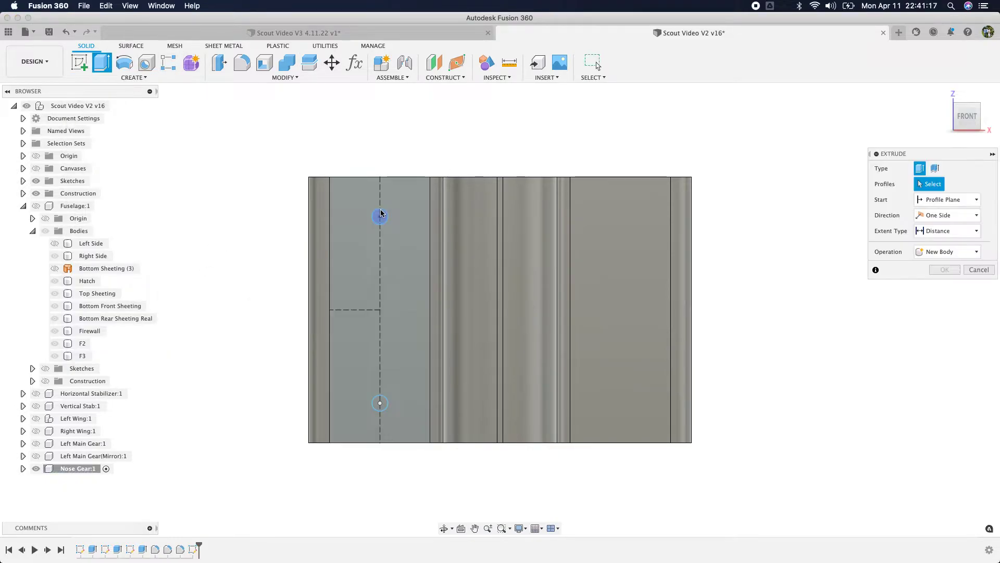
{"action": "left_click", "coordinate": [413, 403]}
{"action": "left_click", "coordinate": [379, 403]}
{"action": "left_click_drag", "start_coordinate": [967, 117], "coordinate": [739, 145]}
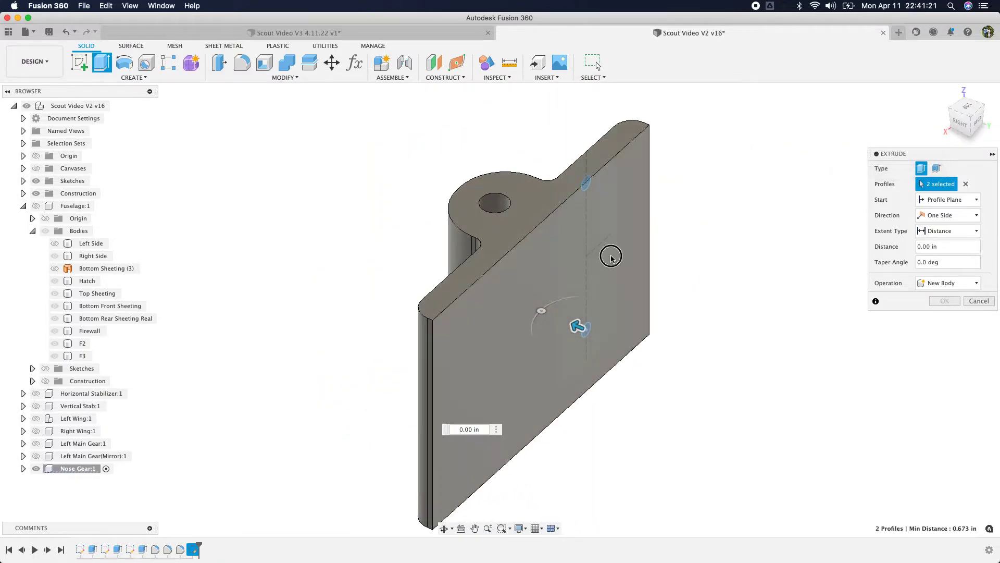
{"action": "left_click_drag", "start_coordinate": [576, 328], "coordinate": [625, 341]}
Step: Start a rectangular pattern of type Features with the extruded cut of the two screw holes as its object
{"action": "left_click_drag", "start_coordinate": [965, 122], "coordinate": [539, 103]}
{"action": "left_click", "coordinate": [131, 78]}
{"action": "mouse_move", "coordinate": [106, 300]}
{"action": "left_click", "coordinate": [197, 299]}
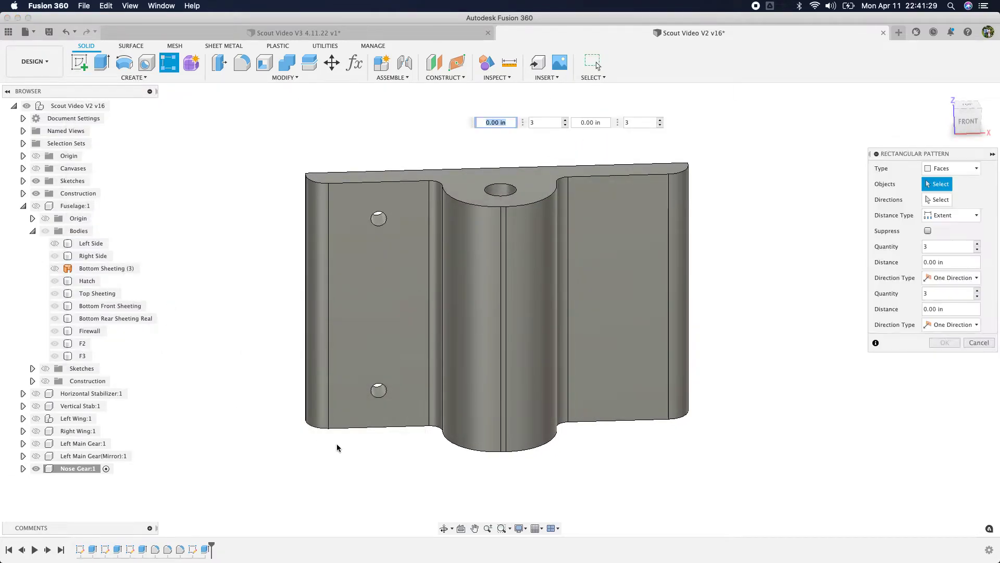
{"action": "left_click", "coordinate": [961, 168]}
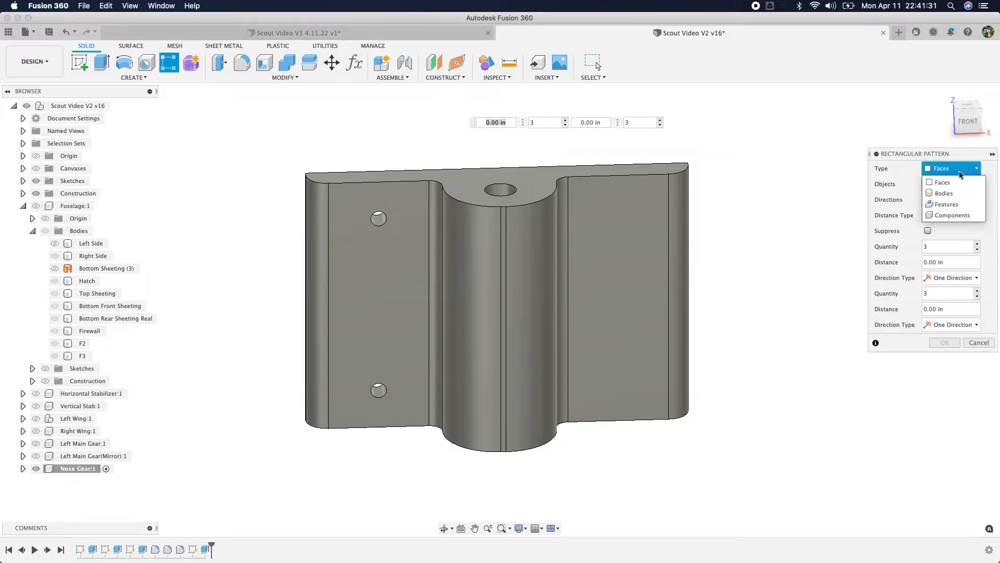
{"action": "left_click", "coordinate": [945, 204]}
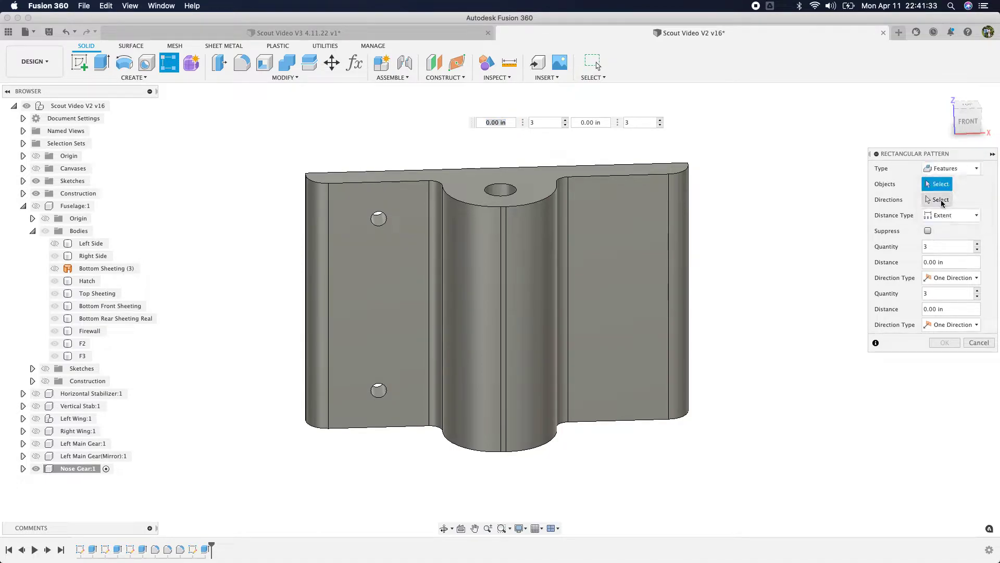
{"action": "left_click", "coordinate": [205, 548]}
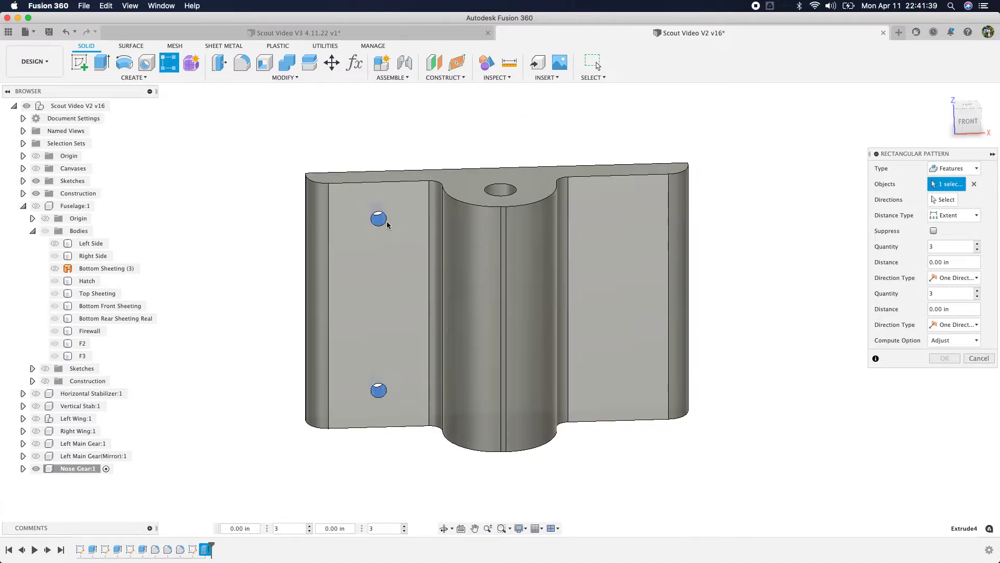
Step: Pattern the two holes along the flange's horizontal top edge with two instances, placing the copy centrally on the right flange
{"action": "left_click", "coordinate": [944, 200]}
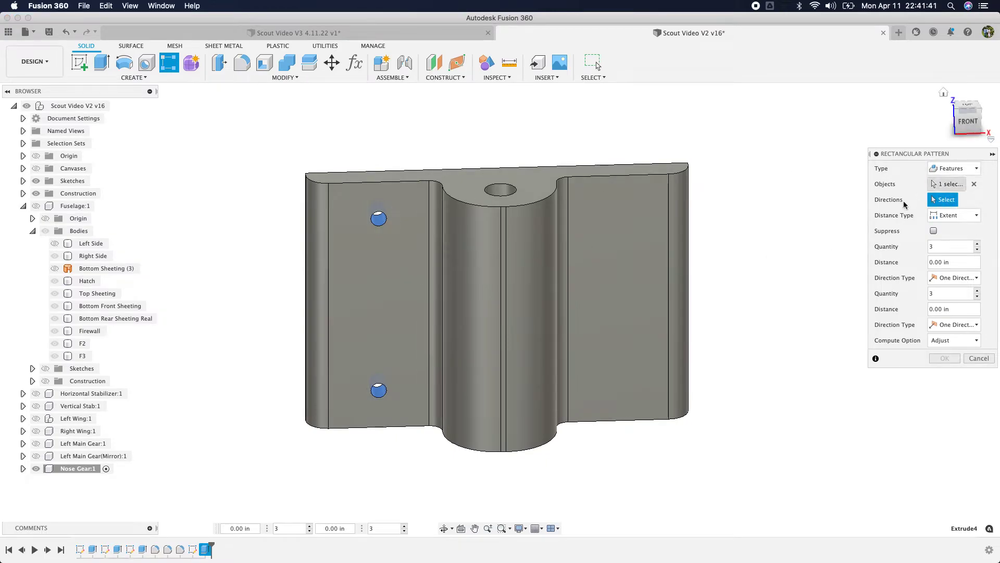
{"action": "left_click", "coordinate": [579, 179]}
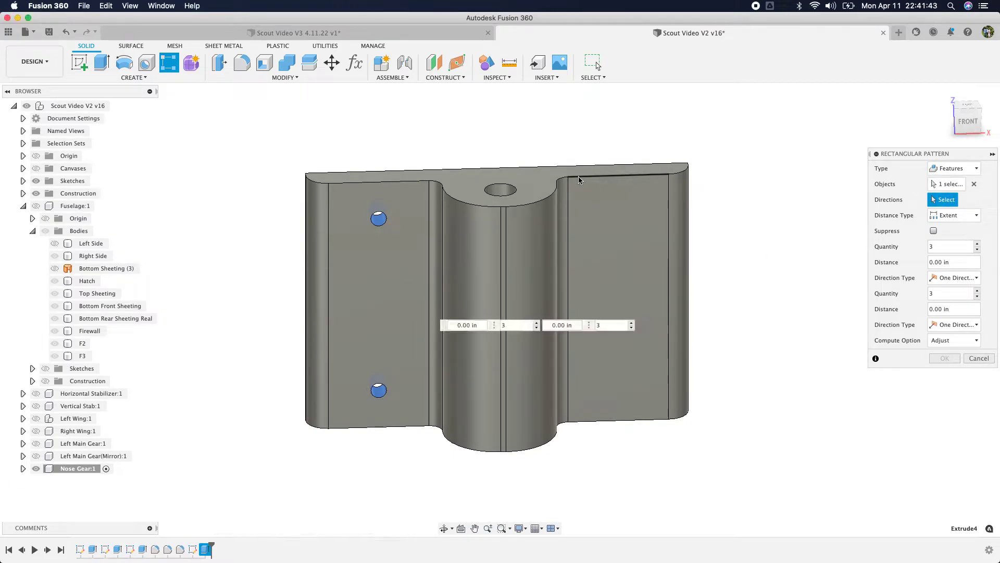
{"action": "left_click_drag", "start_coordinate": [386, 303], "coordinate": [632, 292]}
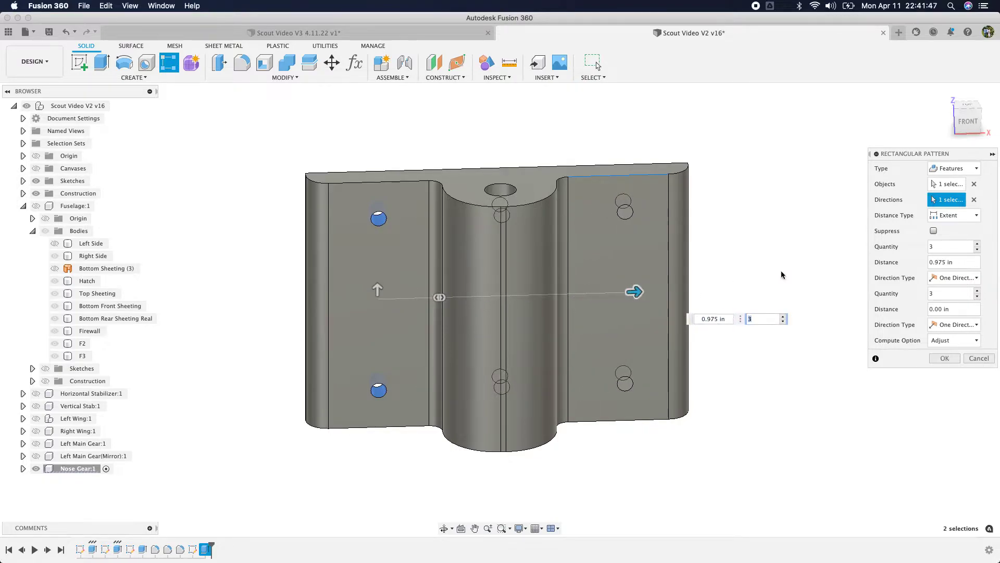
{"action": "left_click", "coordinate": [955, 249]}
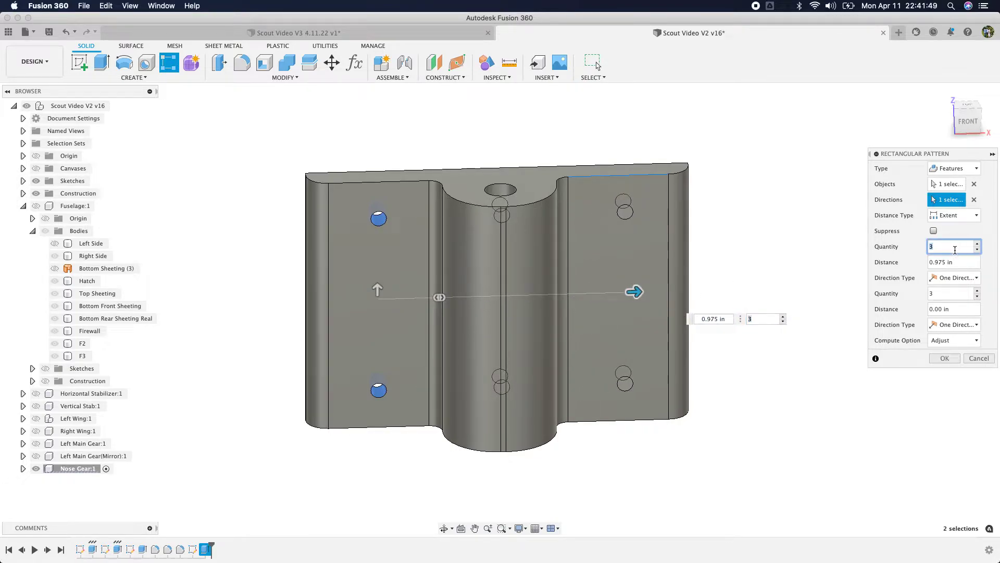
{"action": "left_click", "coordinate": [967, 121]}
{"action": "left_click_drag", "start_coordinate": [634, 308], "coordinate": [633, 309]}
{"action": "left_click", "coordinate": [945, 359]}
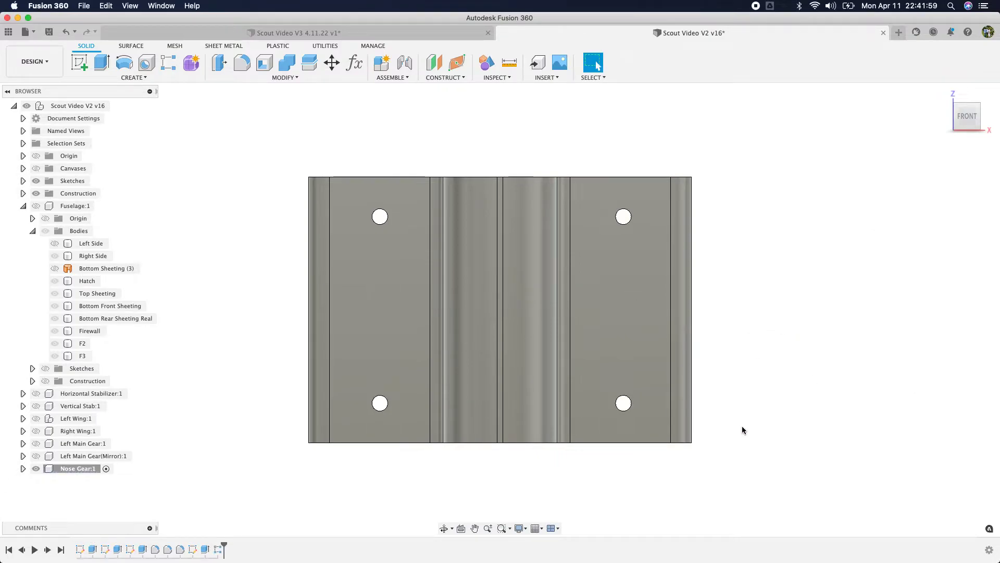
Step: Create a coil about 0.901 in in diameter on the bracket's vertical centre plane, placing its centre below the bracket
{"action": "middle_click_drag", "start_coordinate": [951, 130], "coordinate": [942, 137], "text": "shift"}
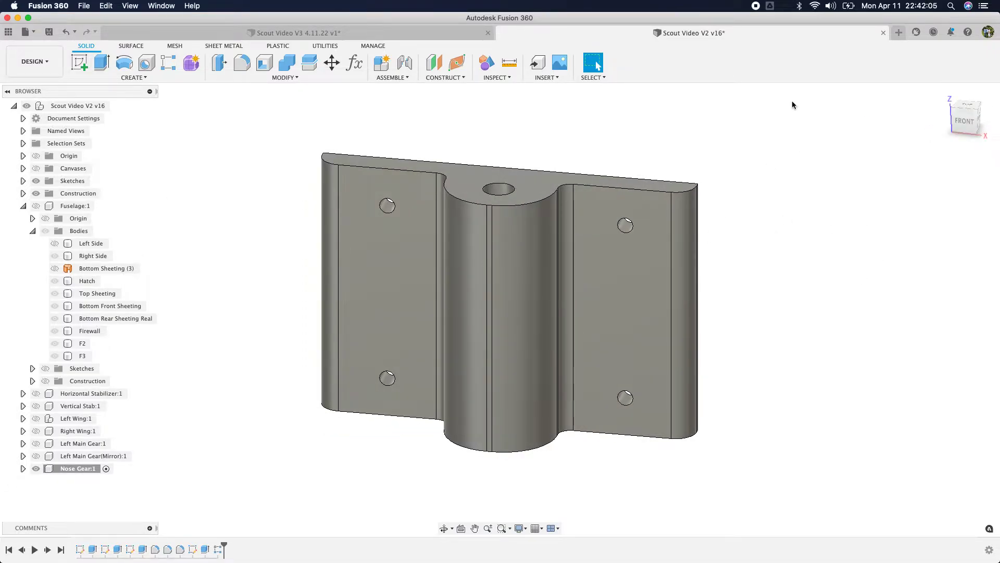
{"action": "left_click", "coordinate": [974, 119]}
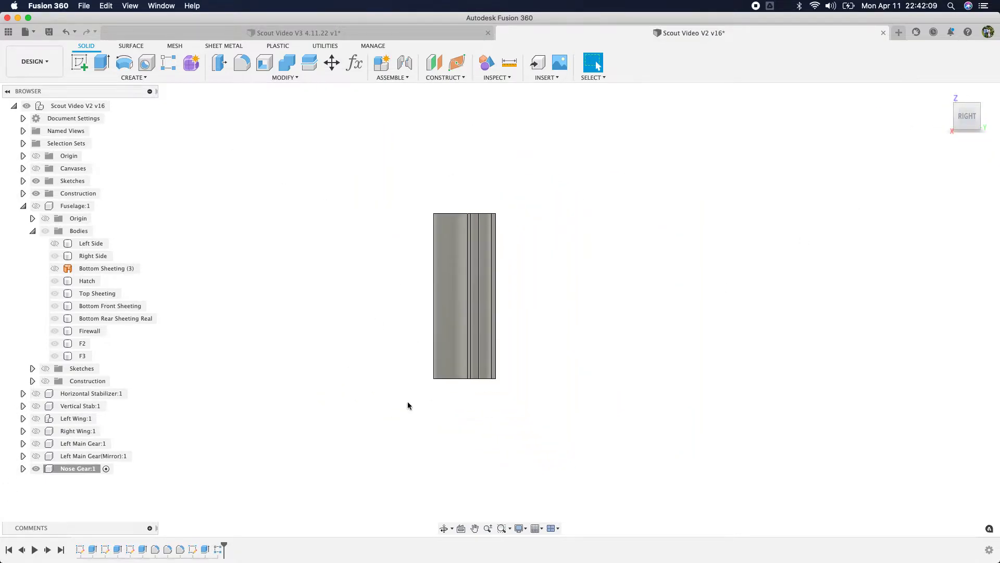
{"action": "scroll", "coordinate": [408, 405], "scroll_direction": "down", "scroll_amount": 3}
{"action": "scroll", "coordinate": [426, 424], "scroll_direction": "up", "scroll_amount": 5}
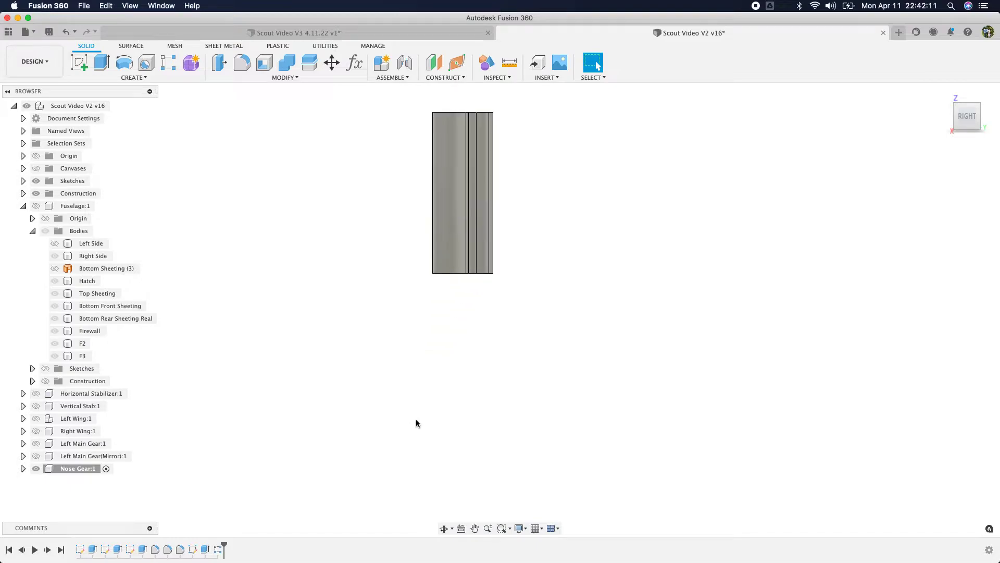
{"action": "left_click", "coordinate": [133, 77]}
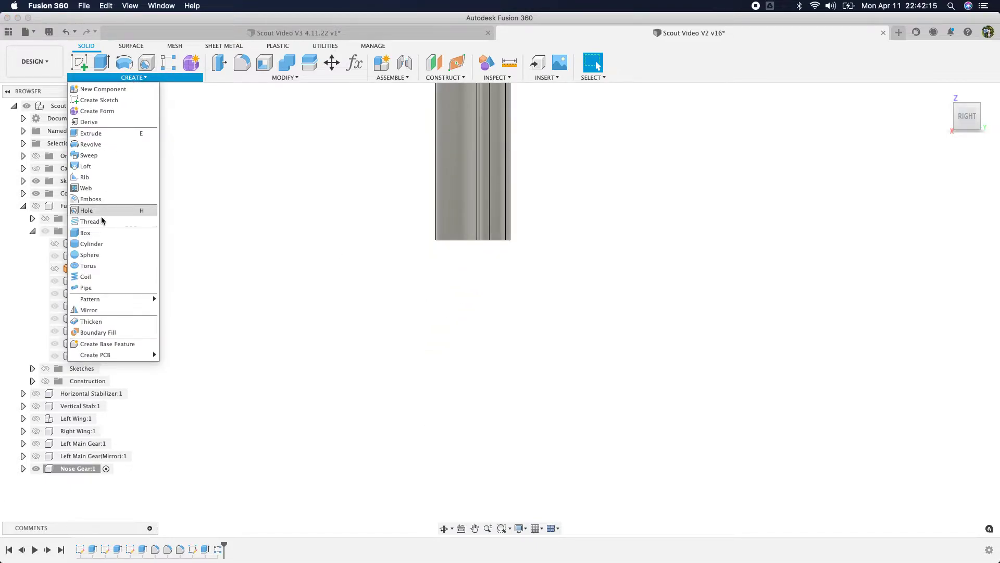
{"action": "left_click", "coordinate": [88, 276]}
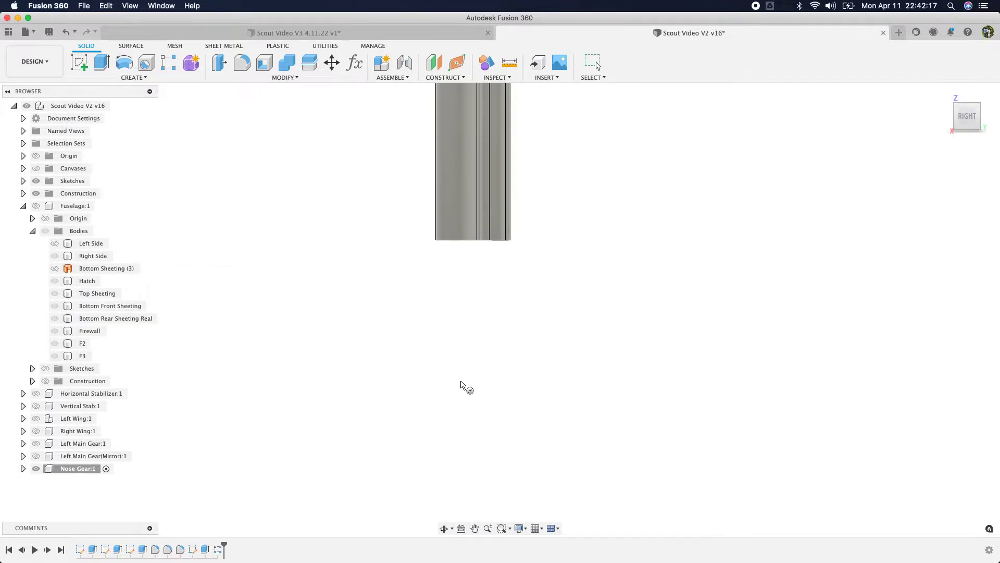
{"action": "left_click", "coordinate": [478, 386]}
{"action": "left_click", "coordinate": [467, 385]}
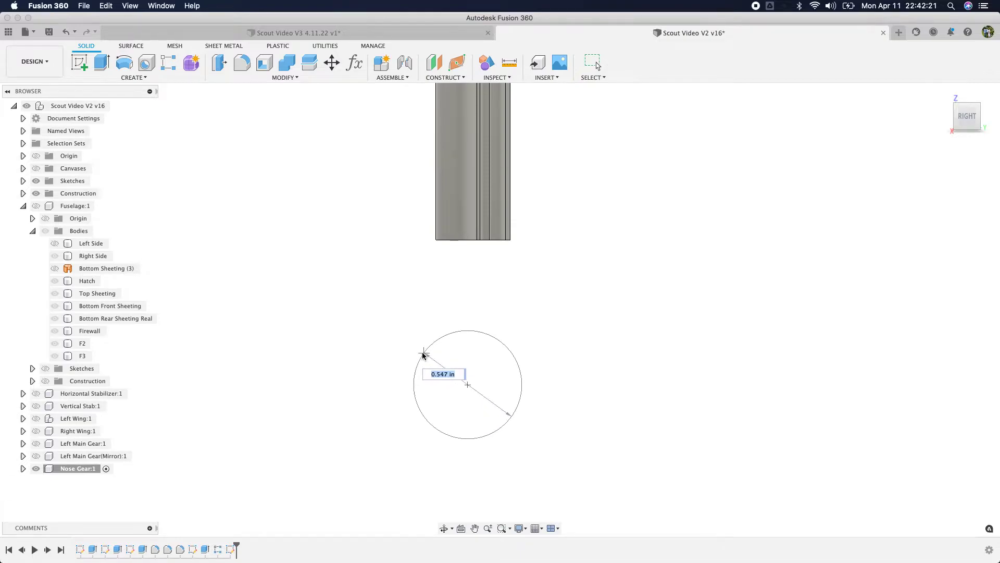
{"action": "left_click", "coordinate": [397, 338]}
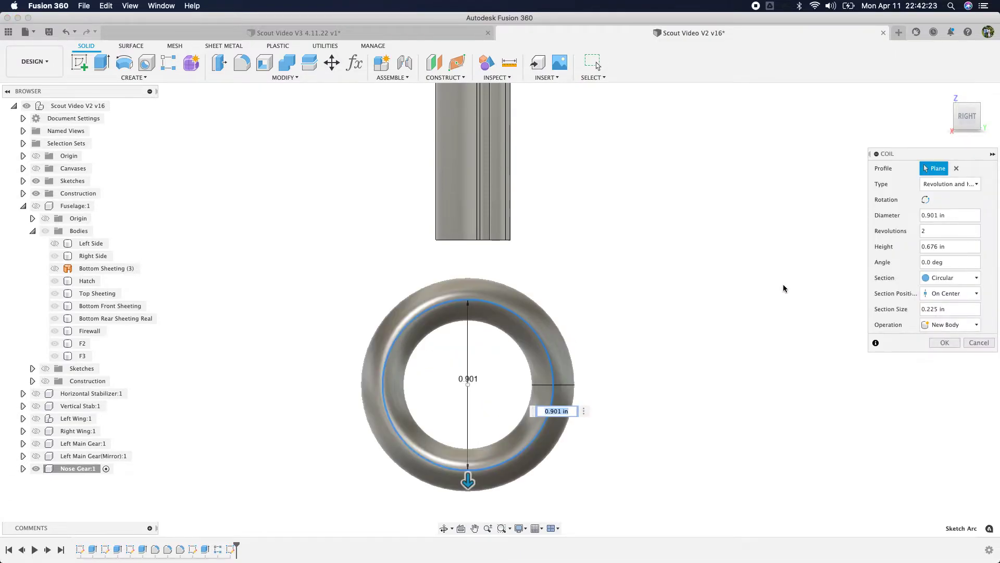
Step: Set the coil's section size to 0.125 in
{"action": "left_click", "coordinate": [933, 310]}
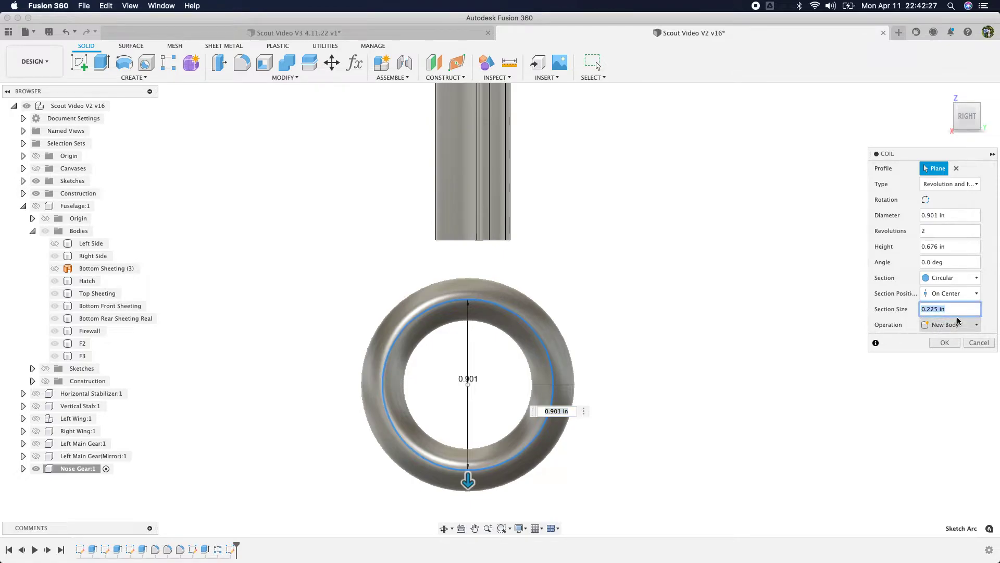
{"action": "type", "text": ".12"}
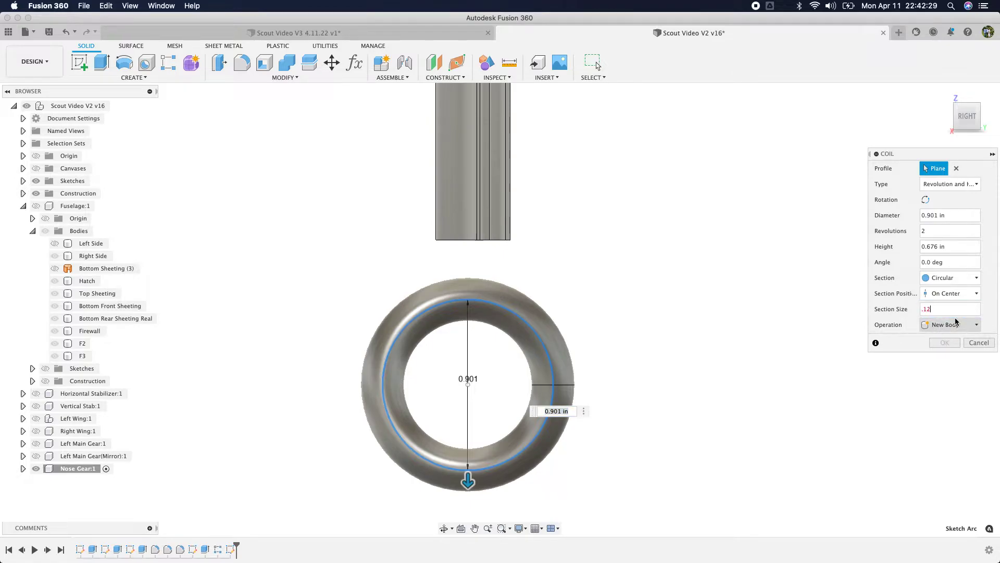
{"action": "type", "text": "5"}
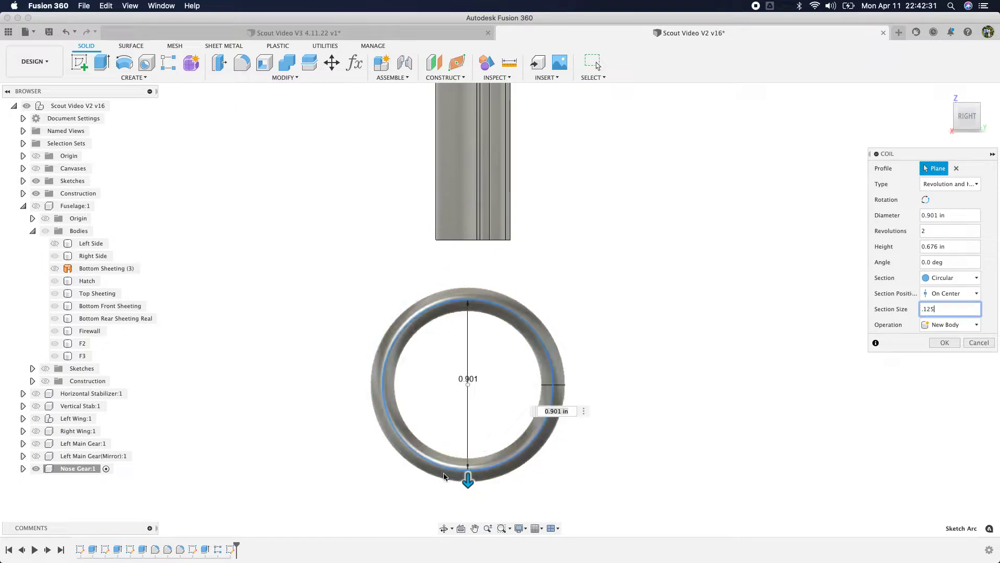
Step: Reduce the coil's diameter to about 0.419 in
{"action": "left_click_drag", "start_coordinate": [963, 124], "coordinate": [417, 442]}
{"action": "left_click_drag", "start_coordinate": [355, 378], "coordinate": [440, 375]}
{"action": "left_click_drag", "start_coordinate": [495, 466], "coordinate": [496, 428]}
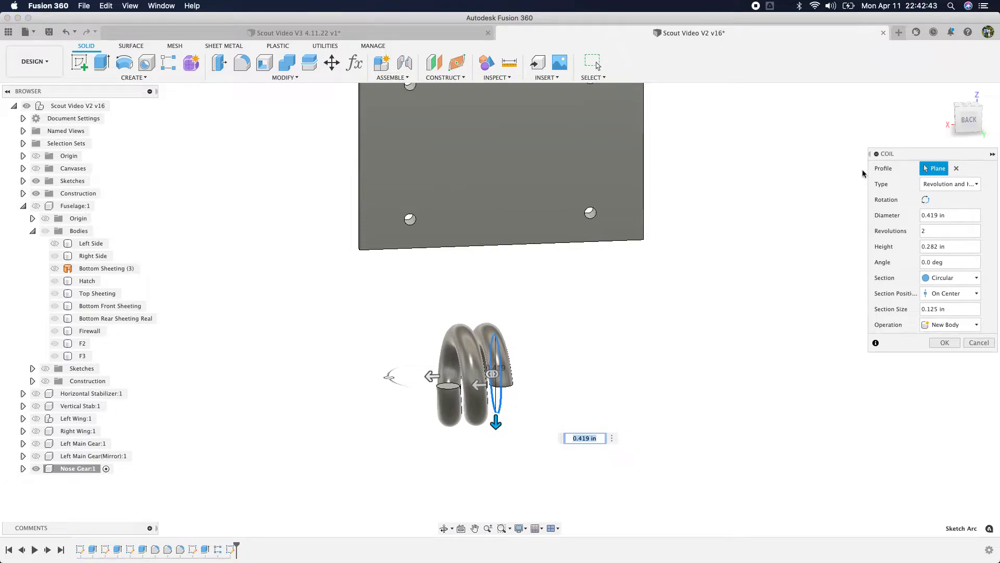
Step: Reduce the coil's height to about 0.26 in and create it as a new body
{"action": "left_click", "coordinate": [967, 125]}
{"action": "left_click", "coordinate": [436, 384]}
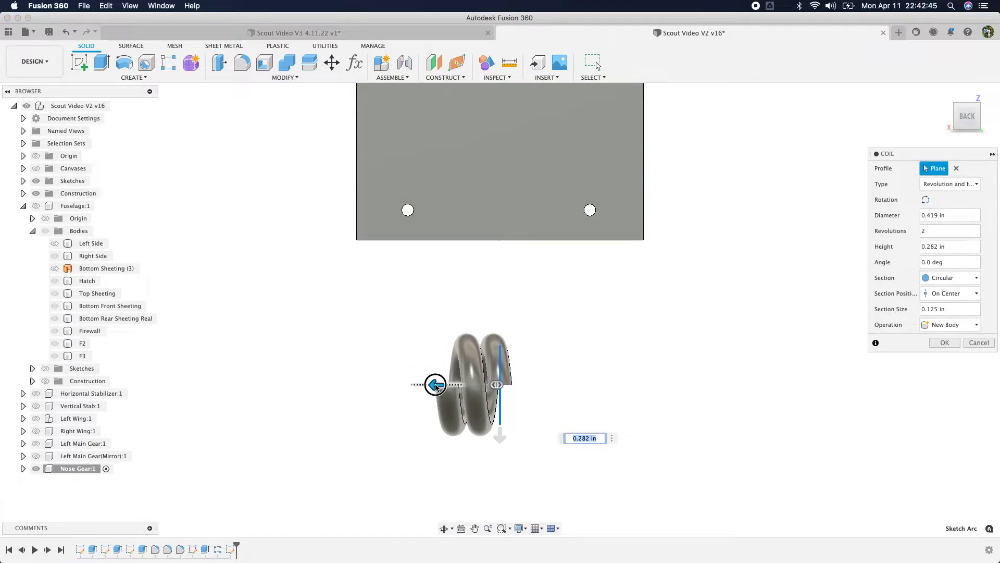
{"action": "left_click_drag", "start_coordinate": [435, 385], "coordinate": [440, 385]}
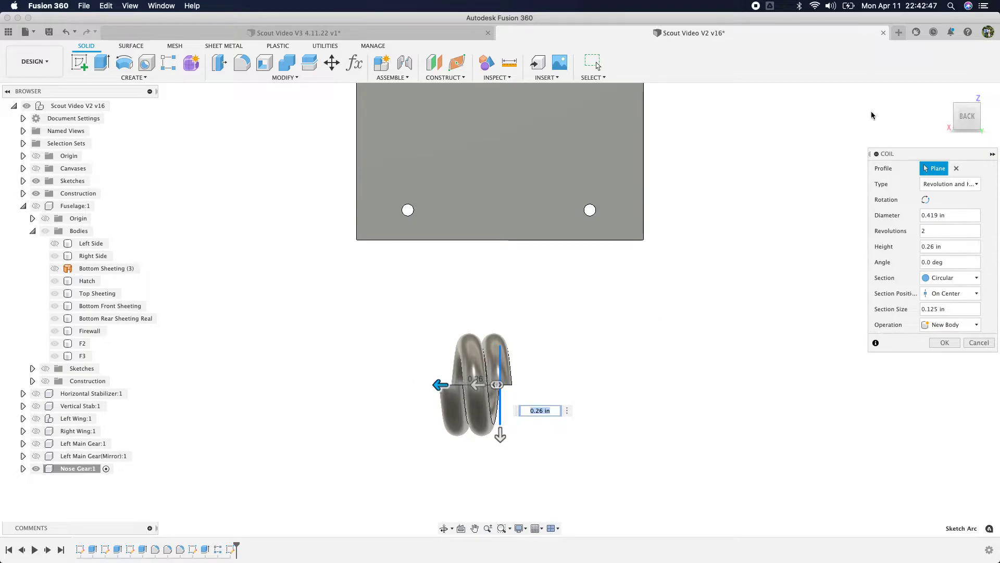
{"action": "mouse_move", "coordinate": [873, 115]}
{"action": "middle_mouse_down", "text": "shift"}
{"action": "mouse_move", "coordinate": [815, 129]}
{"action": "mouse_move", "coordinate": [673, 132]}
{"action": "mouse_move", "coordinate": [630, 114]}
{"action": "mouse_move", "coordinate": [657, 89]}
{"action": "mouse_move", "coordinate": [647, 89]}
{"action": "mouse_move", "coordinate": [619, 151]}
{"action": "mouse_move", "coordinate": [648, 156]}
{"action": "middle_mouse_up", "text": "shift"}
{"action": "left_click", "coordinate": [945, 344]}
{"action": "middle_click_drag", "start_coordinate": [560, 408], "coordinate": [706, 324], "text": "shift"}
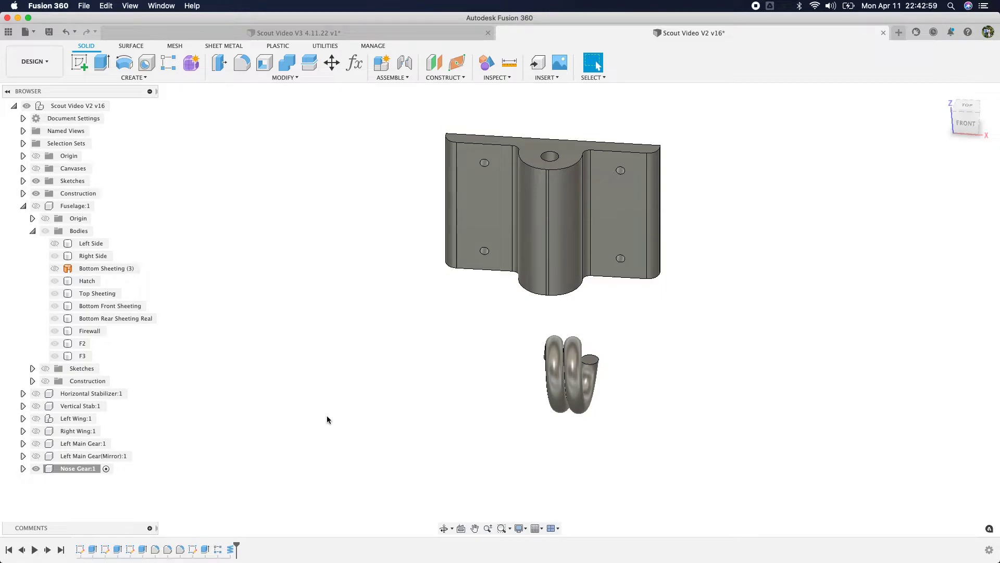
{"action": "left_click", "coordinate": [396, 79]}
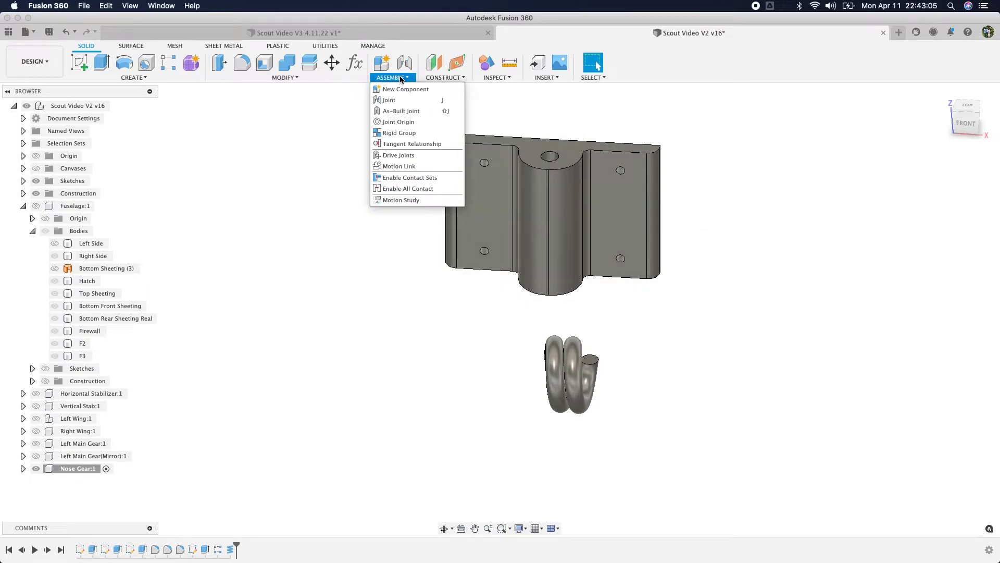
{"action": "left_click", "coordinate": [400, 79]}
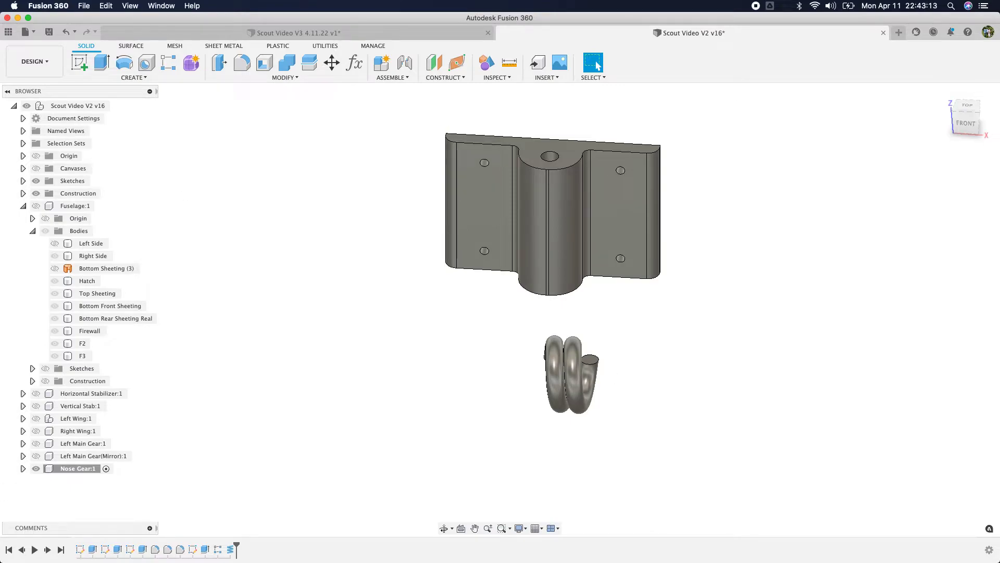
Step: Extrude the coil's open front end face about 1.621 in upward as a Join, hiding the bracket body so only the coil is affected
{"action": "left_click", "coordinate": [101, 63]}
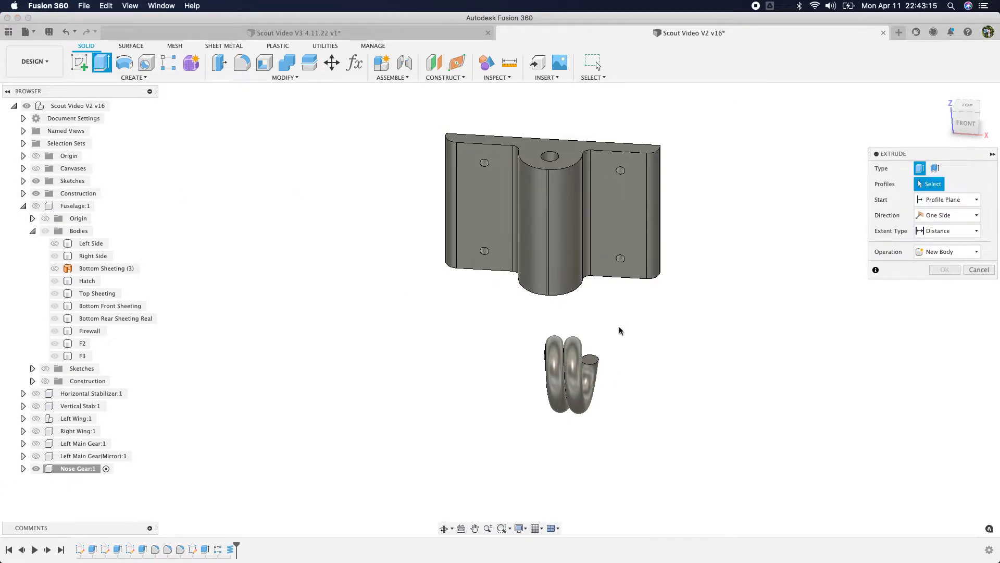
{"action": "left_click", "coordinate": [593, 364]}
{"action": "left_click_drag", "start_coordinate": [594, 333], "coordinate": [591, 157]}
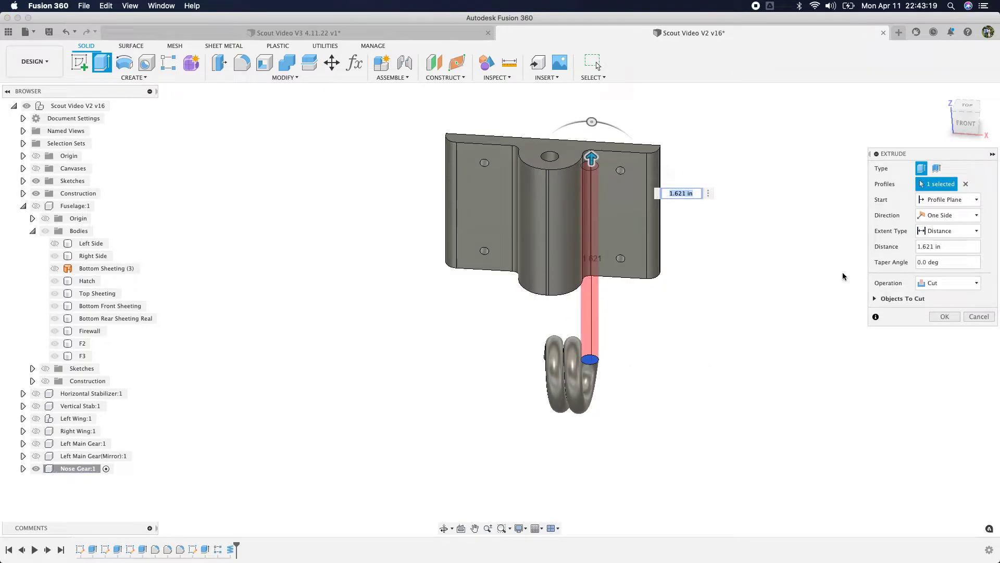
{"action": "left_click", "coordinate": [956, 283]}
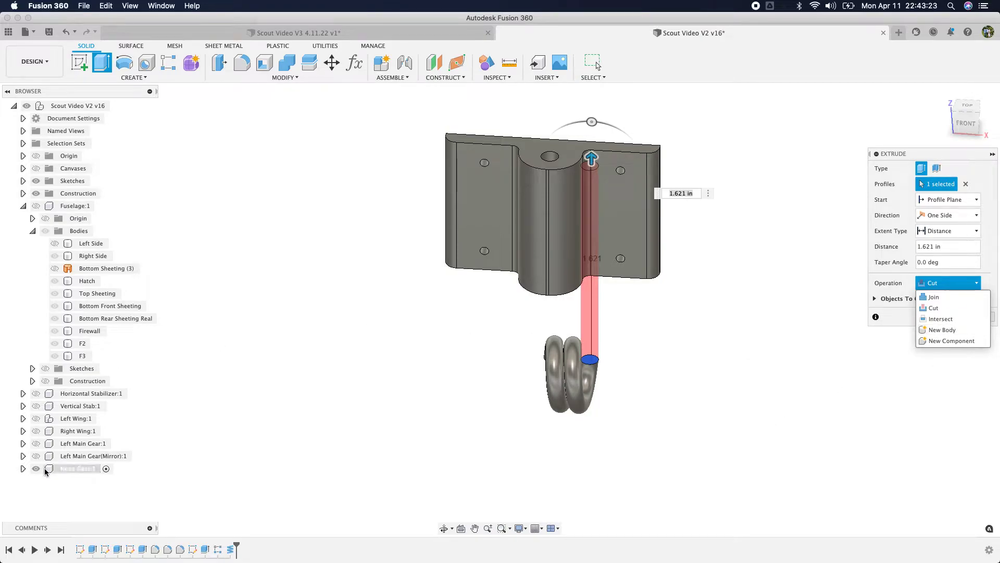
{"action": "left_click", "coordinate": [23, 468]}
{"action": "left_click", "coordinate": [31, 493]}
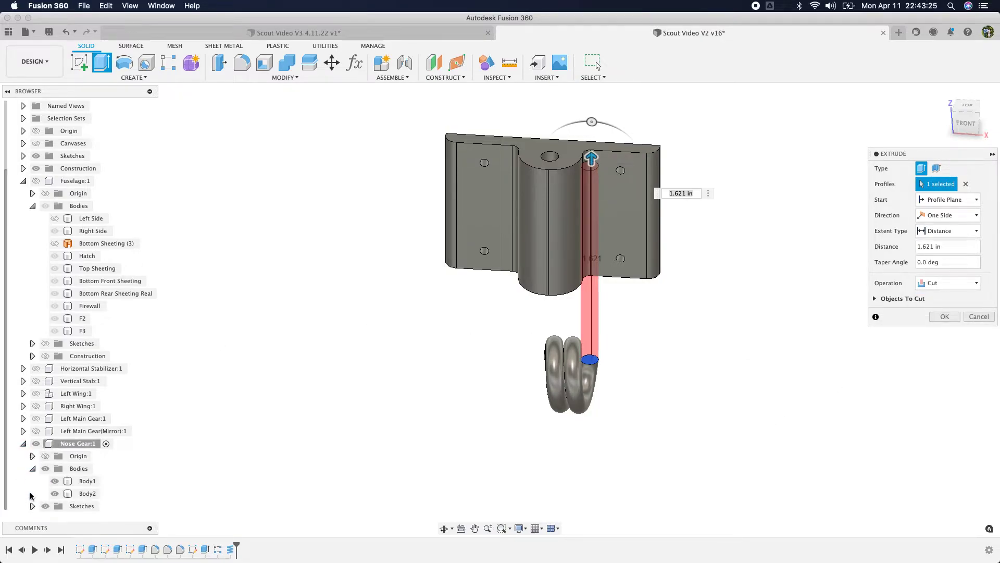
{"action": "left_click", "coordinate": [54, 482]}
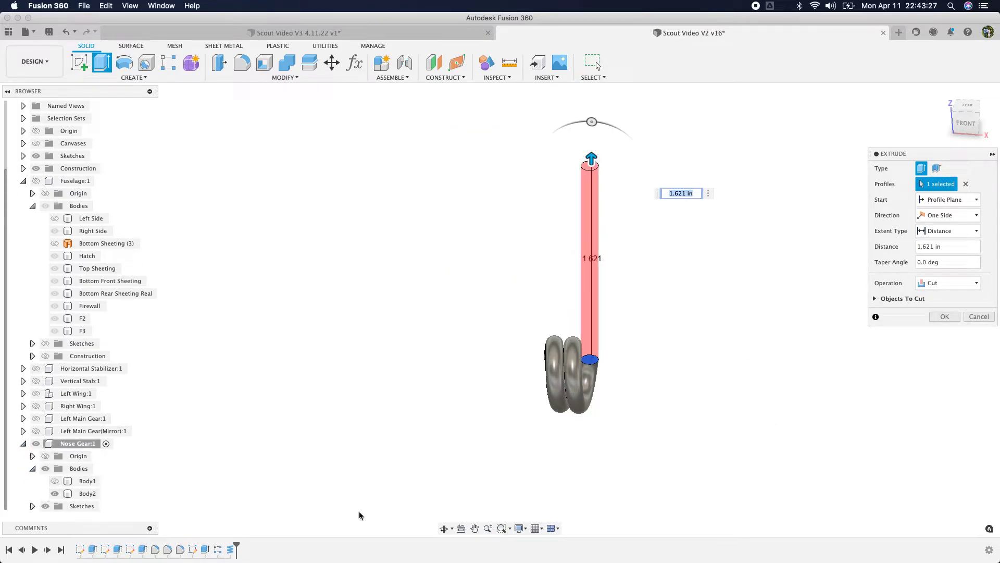
{"action": "left_click", "coordinate": [936, 284]}
{"action": "left_click", "coordinate": [934, 298]}
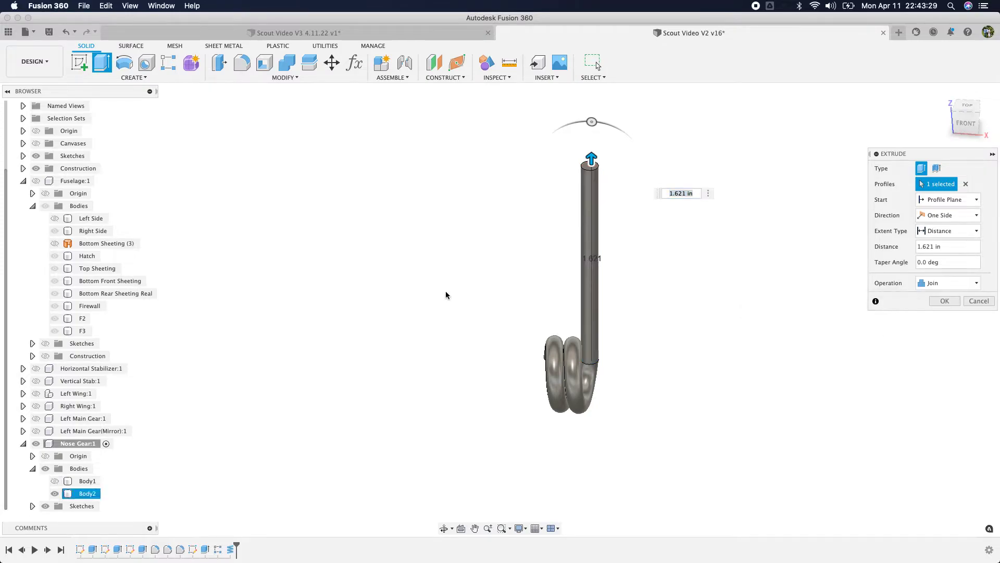
{"action": "left_click_drag", "start_coordinate": [961, 123], "coordinate": [827, 106]}
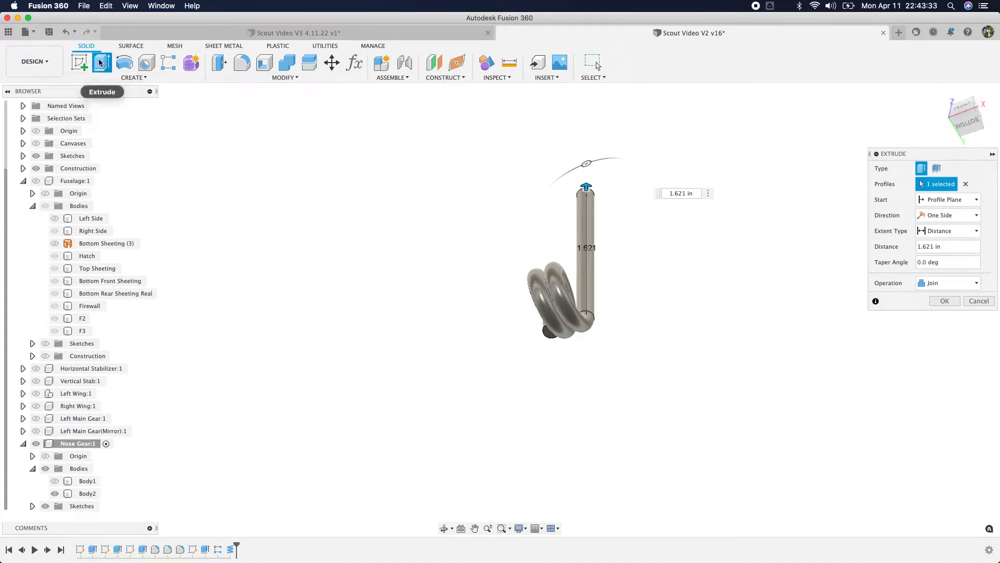
{"action": "left_click", "coordinate": [943, 301]}
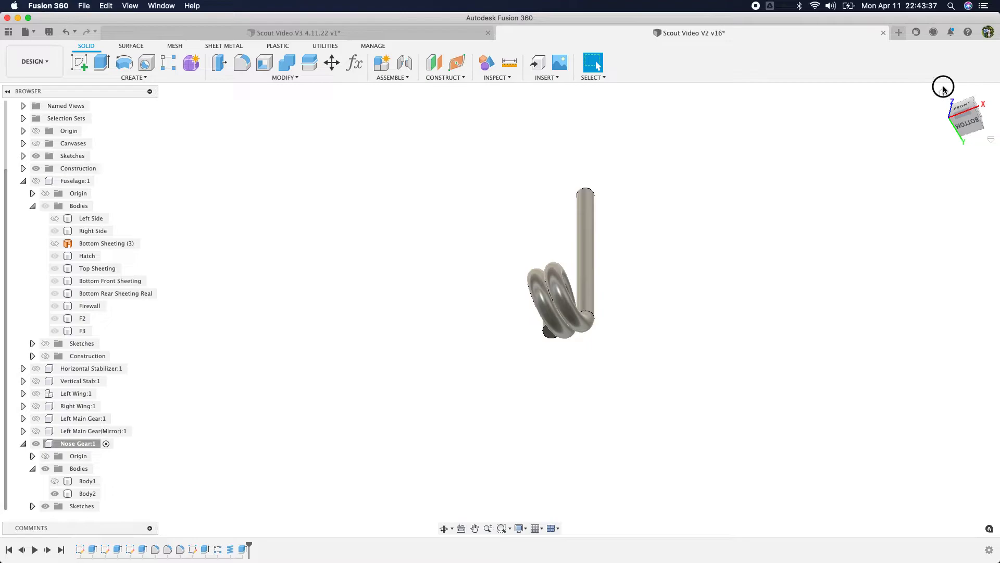
Step: Show the hidden bracket body again alongside the coiled wire
{"action": "left_click", "coordinate": [942, 91]}
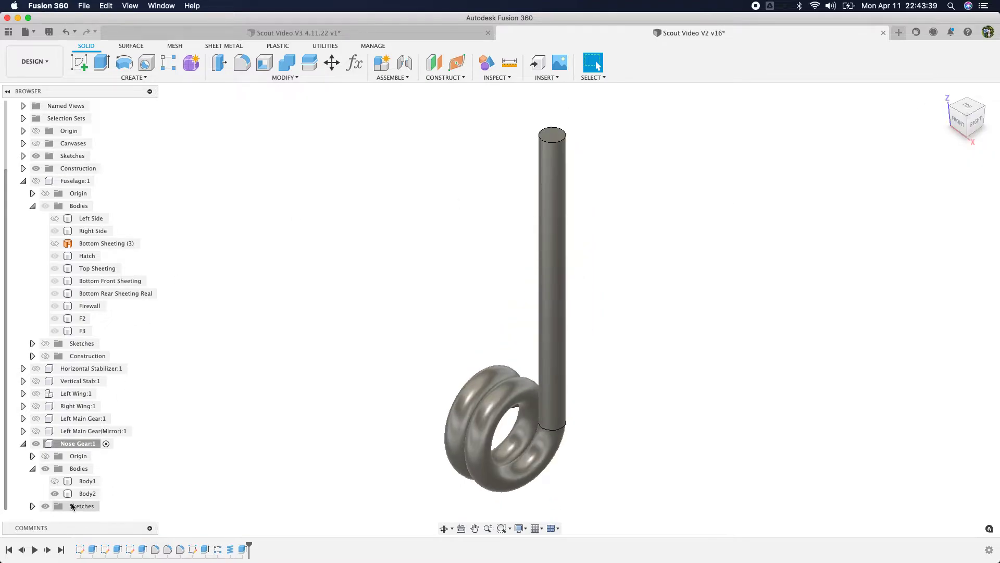
{"action": "left_click", "coordinate": [55, 480]}
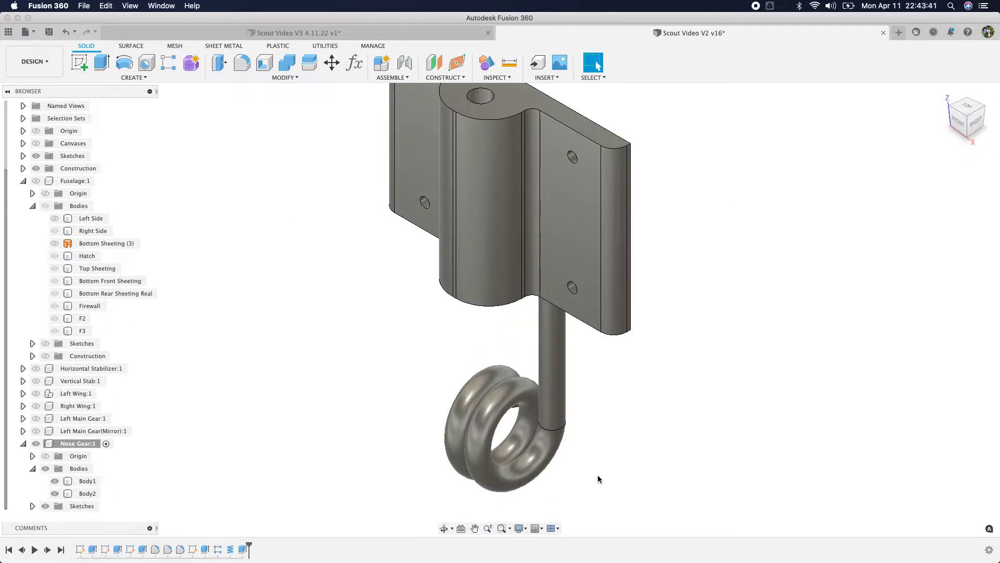
{"action": "scroll", "coordinate": [599, 469], "scroll_direction": "down", "scroll_amount": 2}
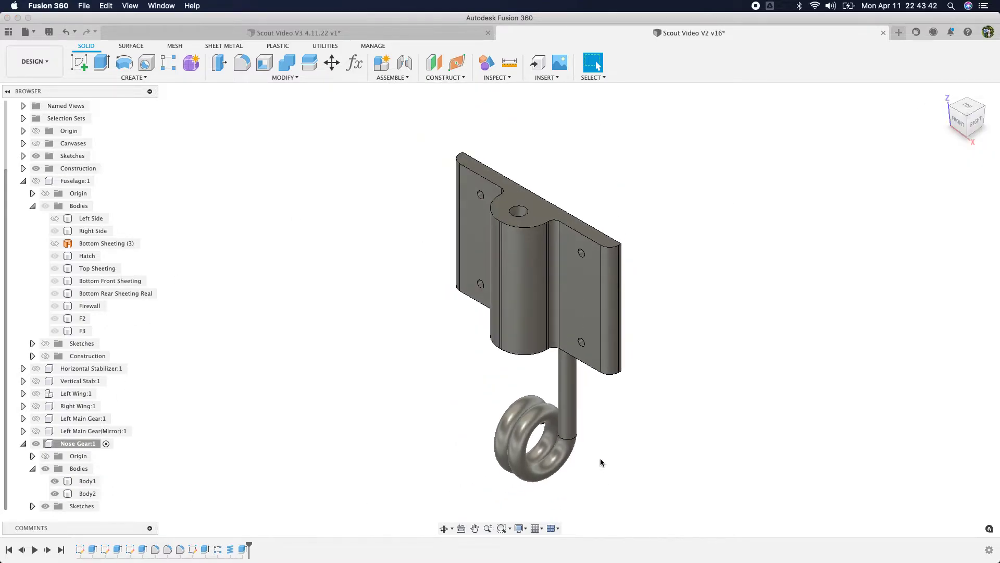
Step: Rename the coiled wire body as Nose Gear Wire and the bracket body as Nose Gear Bearing
{"action": "right_click", "coordinate": [90, 497]}
{"action": "left_click", "coordinate": [81, 496]}
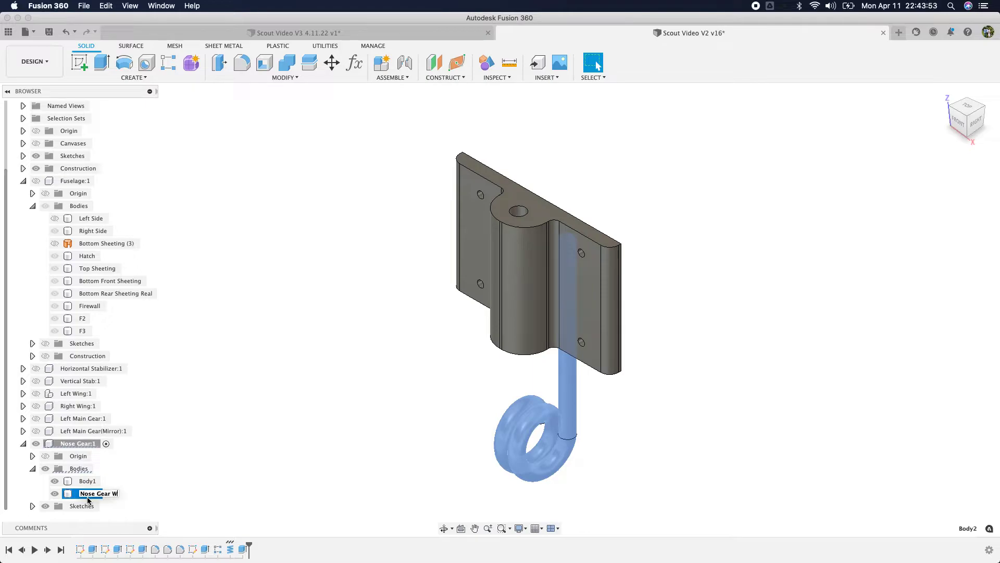
{"action": "key", "text": "Return"}
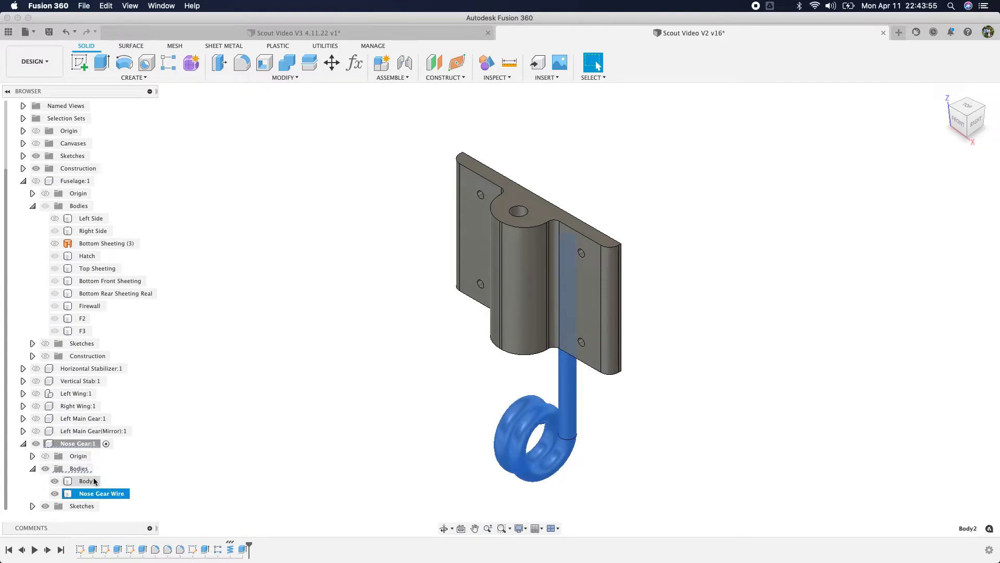
{"action": "double_click", "coordinate": [88, 481]}
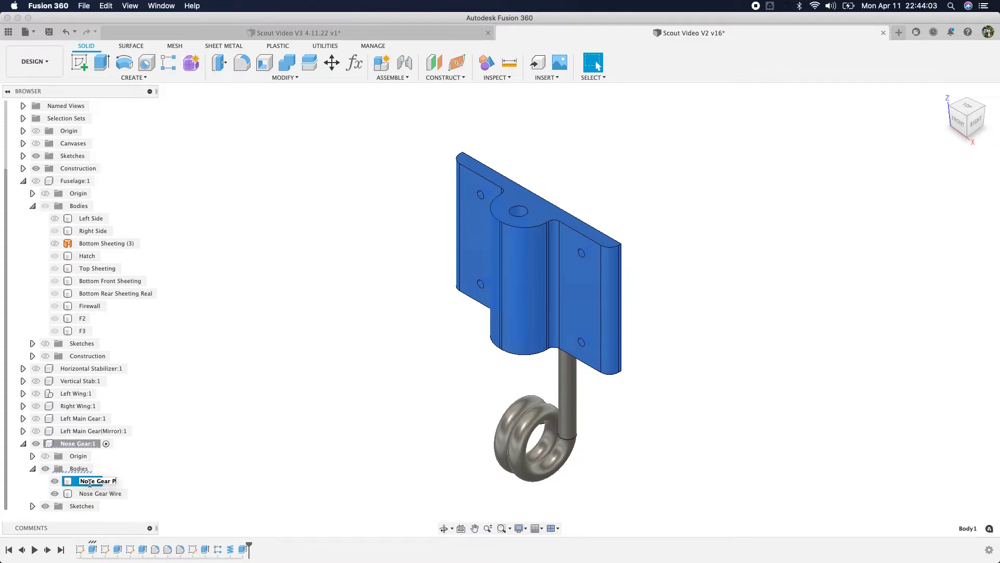
{"action": "type", "text": "Nose Gear Bearing"}
{"action": "key", "text": "Return"}
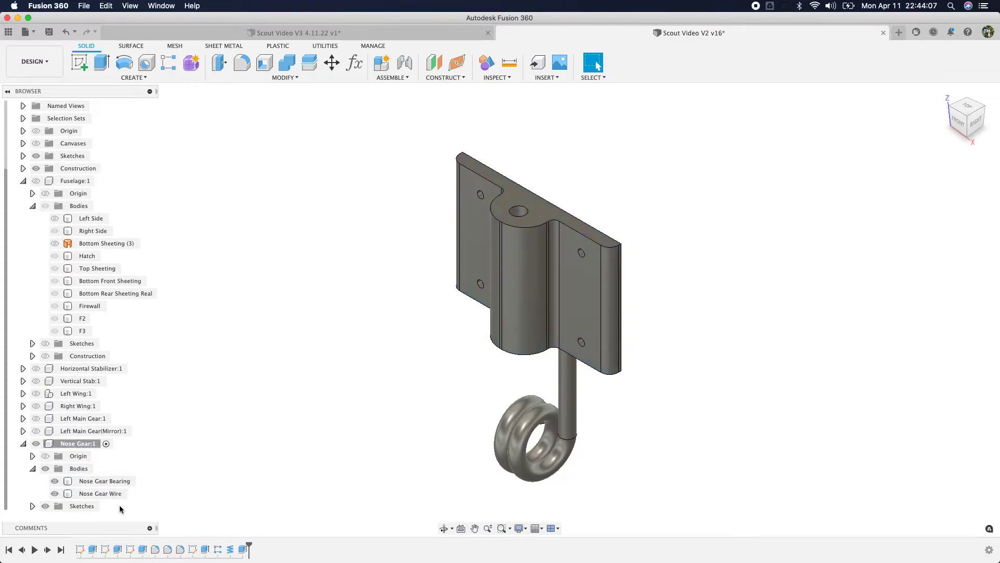
Step: Create separate components from the Nose Gear Wire and Nose Gear Bearing bodies
{"action": "right_click", "coordinate": [102, 495]}
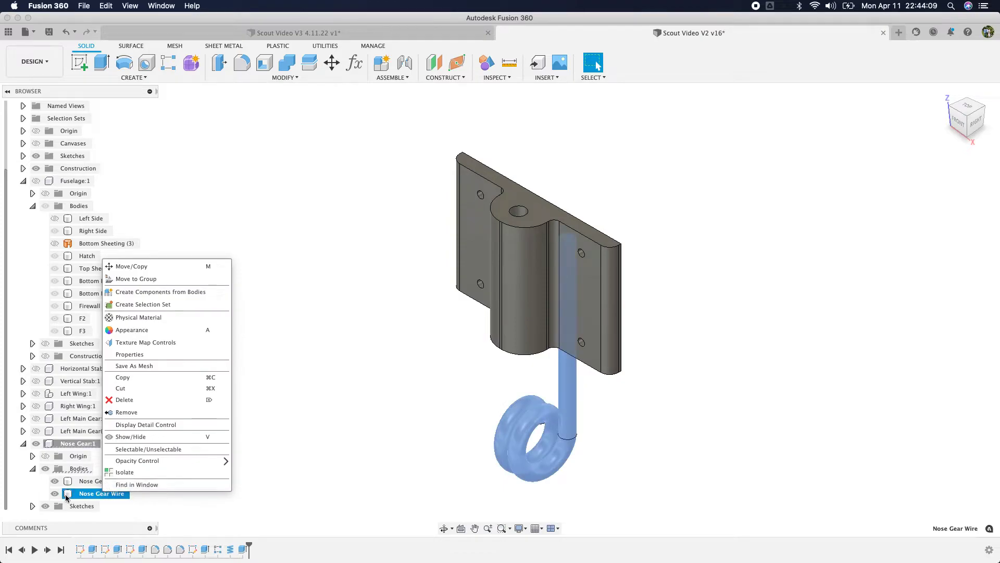
{"action": "left_click", "coordinate": [160, 292]}
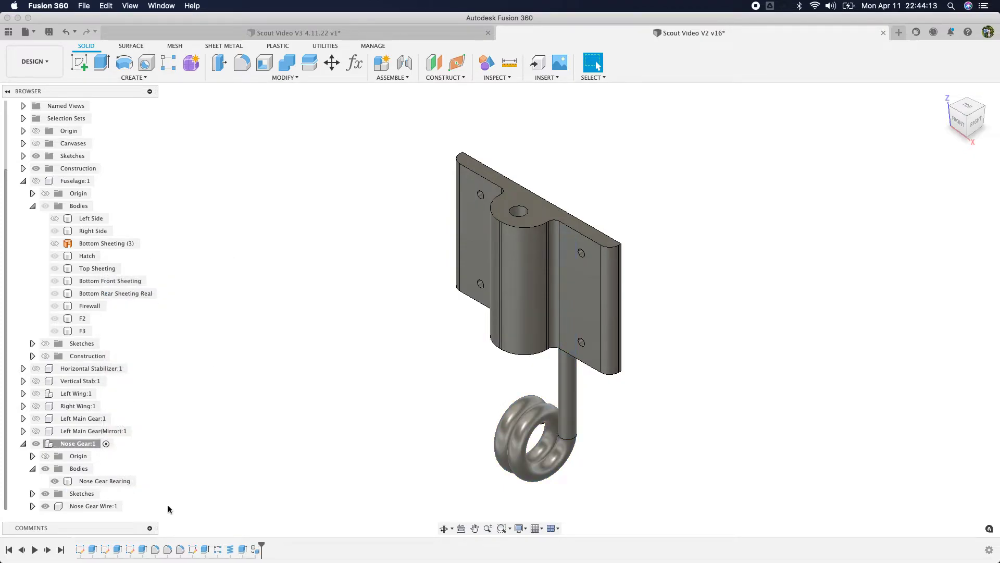
{"action": "right_click", "coordinate": [122, 482]}
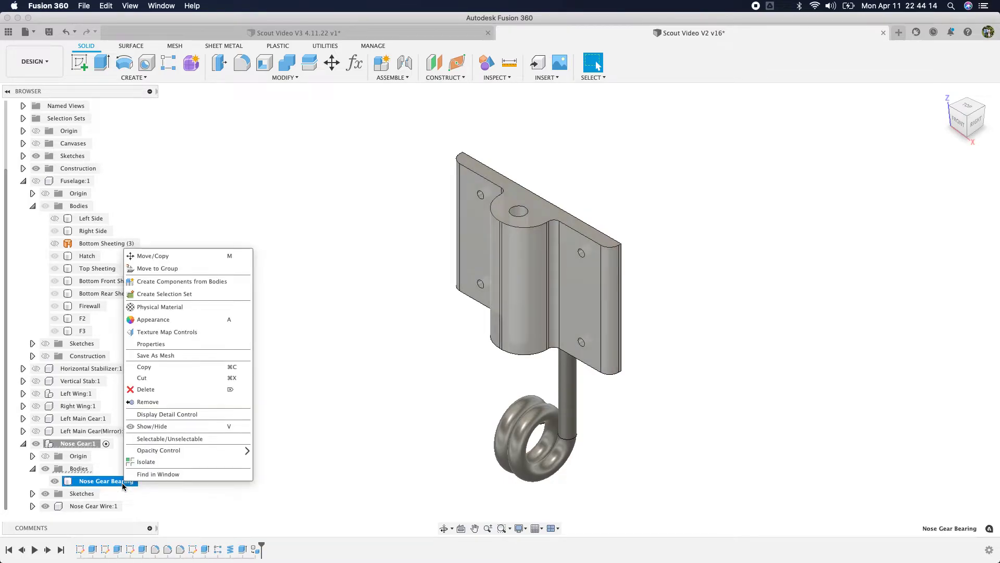
{"action": "left_click", "coordinate": [159, 282]}
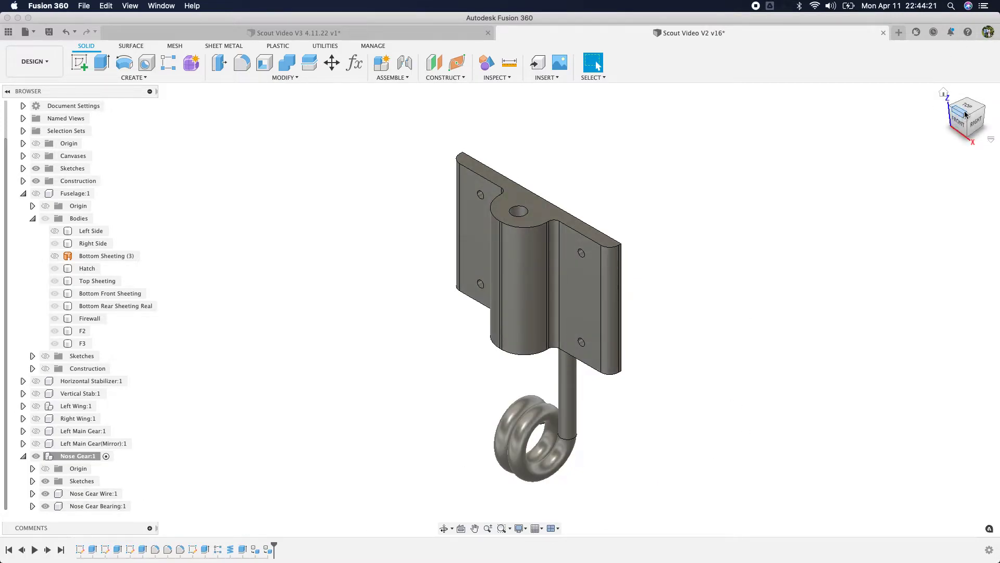
Step: Joint the centre of the wire's upper end to the centre of the bearing's vertical hole at its top face
{"action": "left_click_drag", "start_coordinate": [954, 112], "coordinate": [840, 162]}
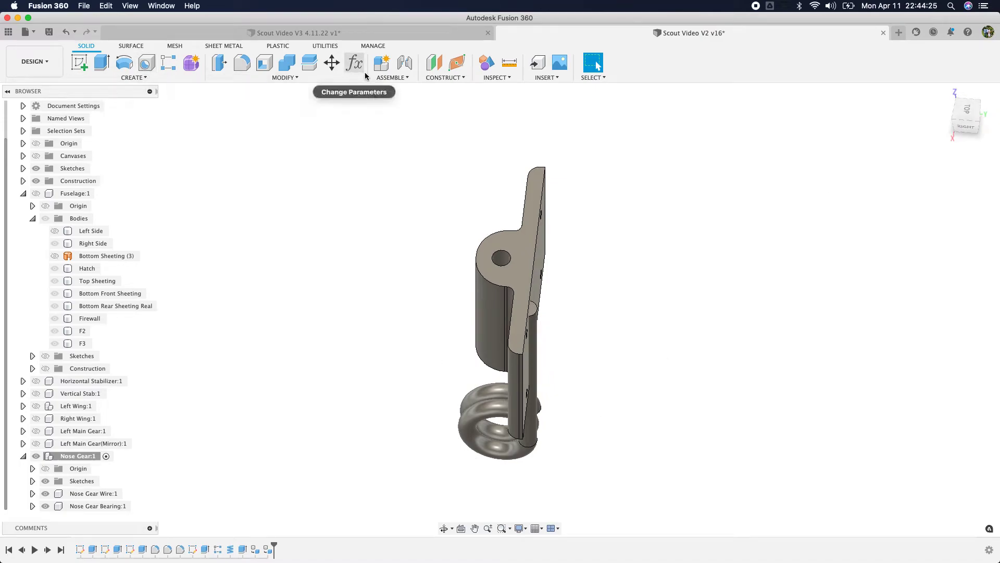
{"action": "left_click", "coordinate": [398, 78]}
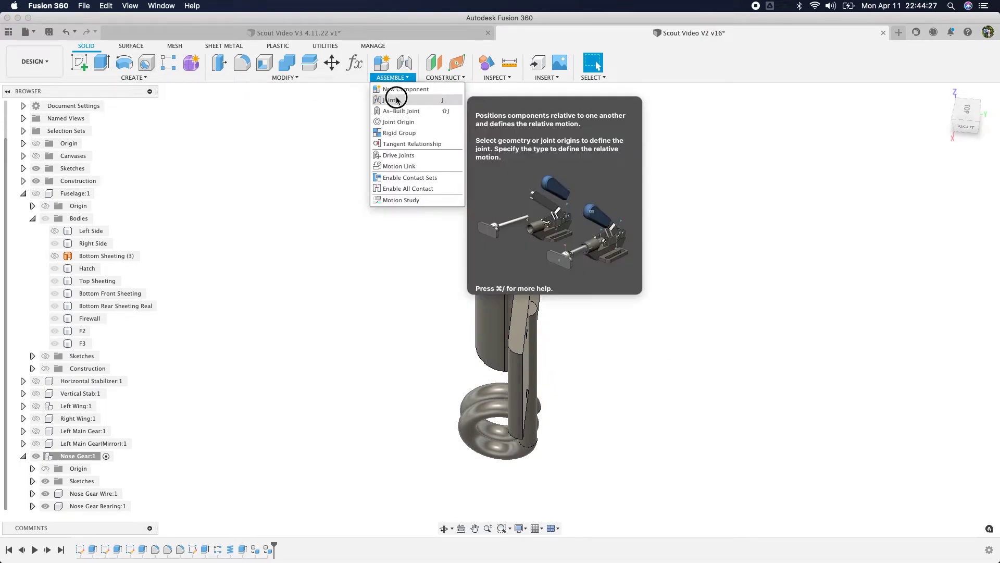
{"action": "left_click", "coordinate": [391, 99]}
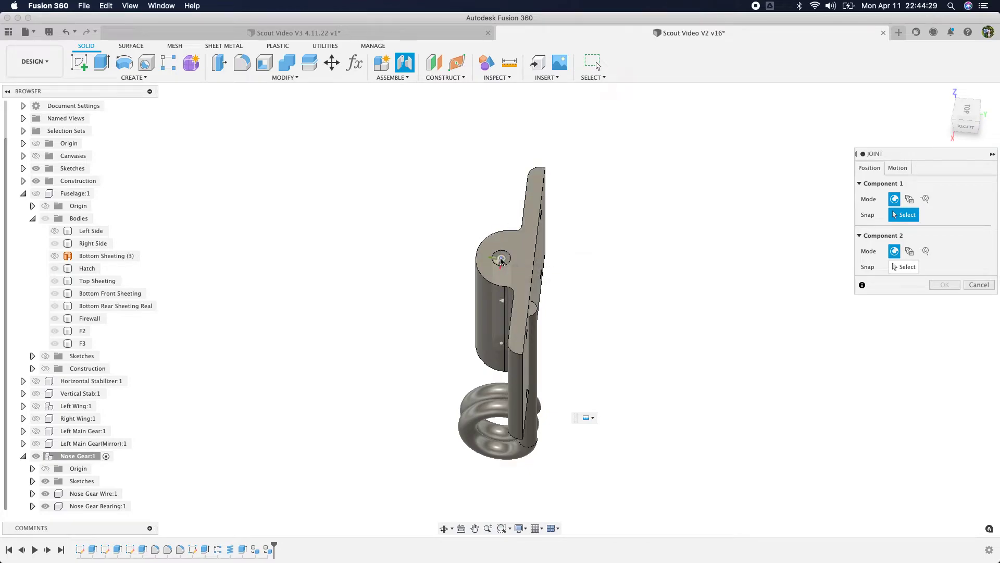
{"action": "scroll", "coordinate": [501, 261], "scroll_direction": "up", "scroll_amount": 3}
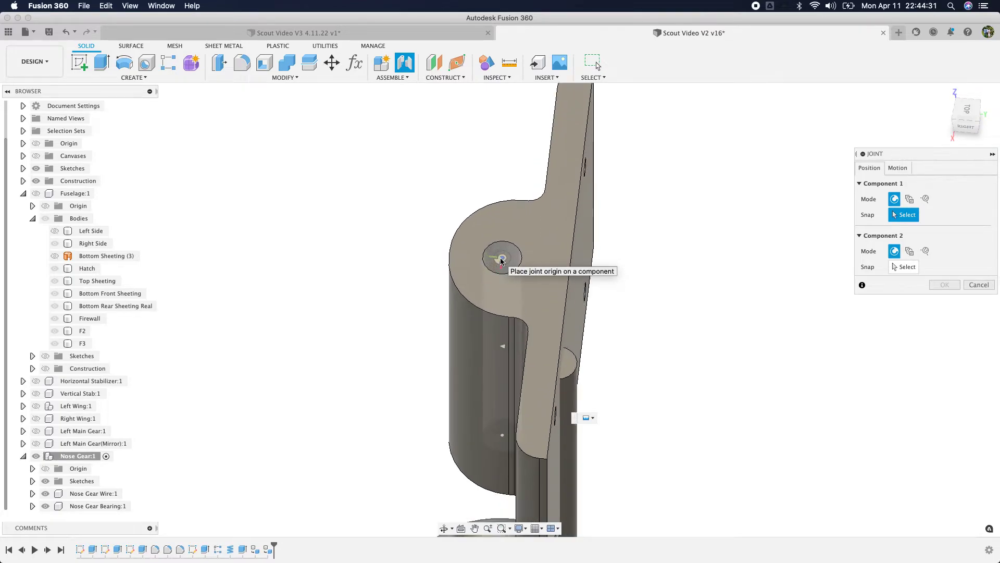
{"action": "left_click", "coordinate": [559, 364]}
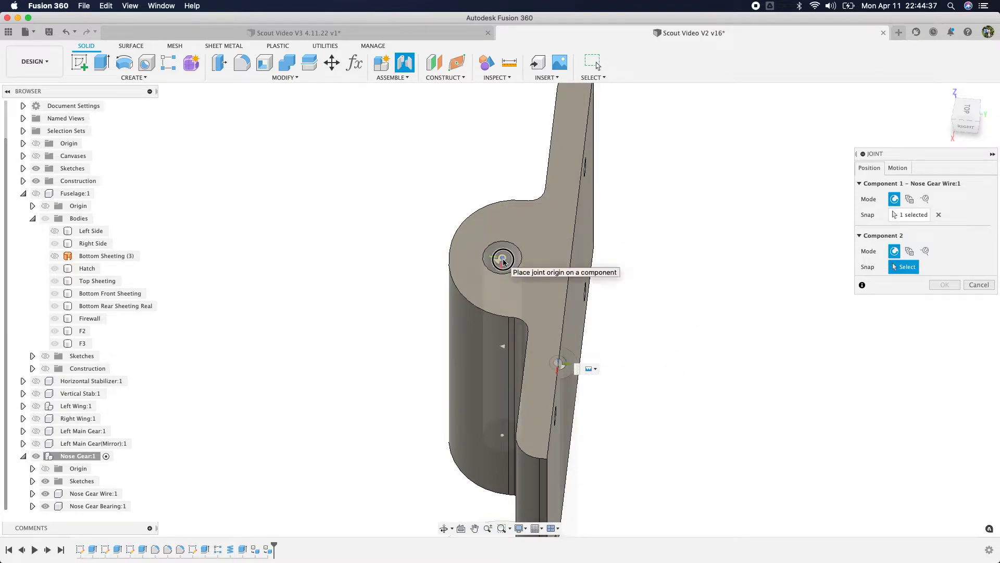
{"action": "left_click", "coordinate": [448, 252]}
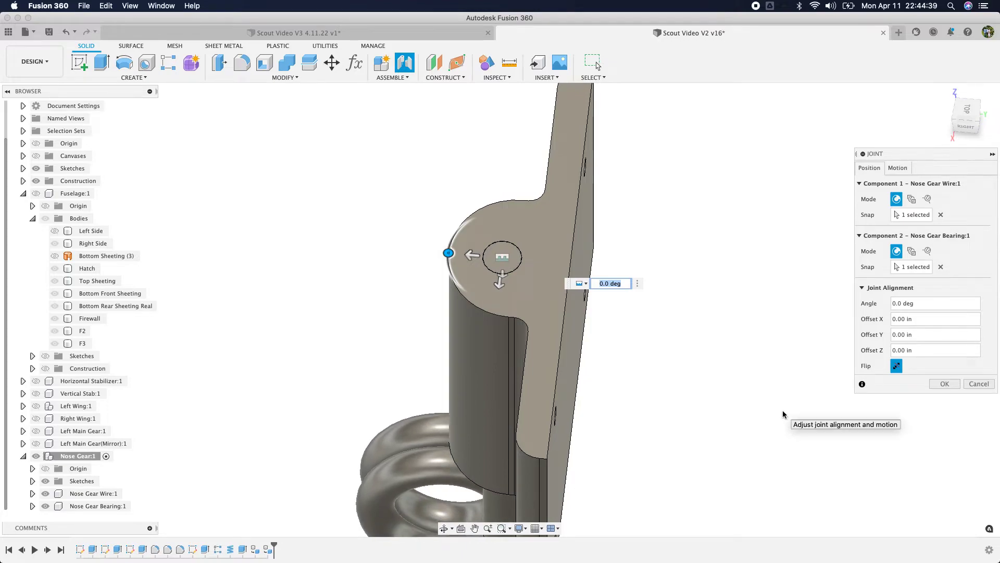
{"action": "left_click", "coordinate": [944, 384]}
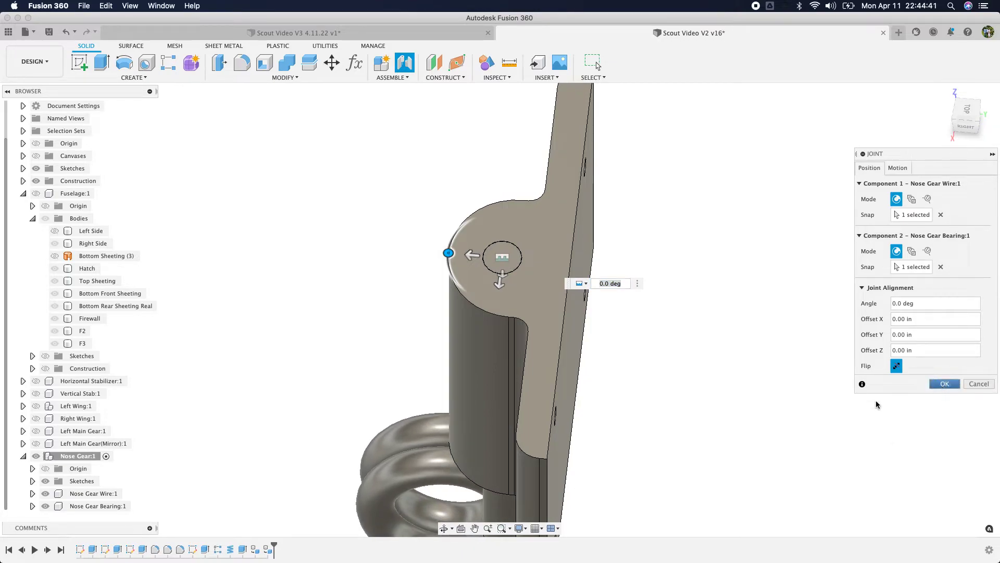
Step: Edit the joint between the nose gear wire and bearing, raising the wire to a Z offset of about -0.156 in
{"action": "mouse_move", "coordinate": [963, 92]}
{"action": "middle_mouse_down", "text": "shift"}
{"action": "mouse_move", "coordinate": [946, 98]}
{"action": "mouse_move", "coordinate": [902, 53]}
{"action": "mouse_move", "coordinate": [877, 70]}
{"action": "mouse_move", "coordinate": [884, 123]}
{"action": "mouse_move", "coordinate": [940, 92]}
{"action": "mouse_move", "coordinate": [953, 99]}
{"action": "middle_mouse_up", "text": "shift"}
{"action": "right_click", "coordinate": [284, 551]}
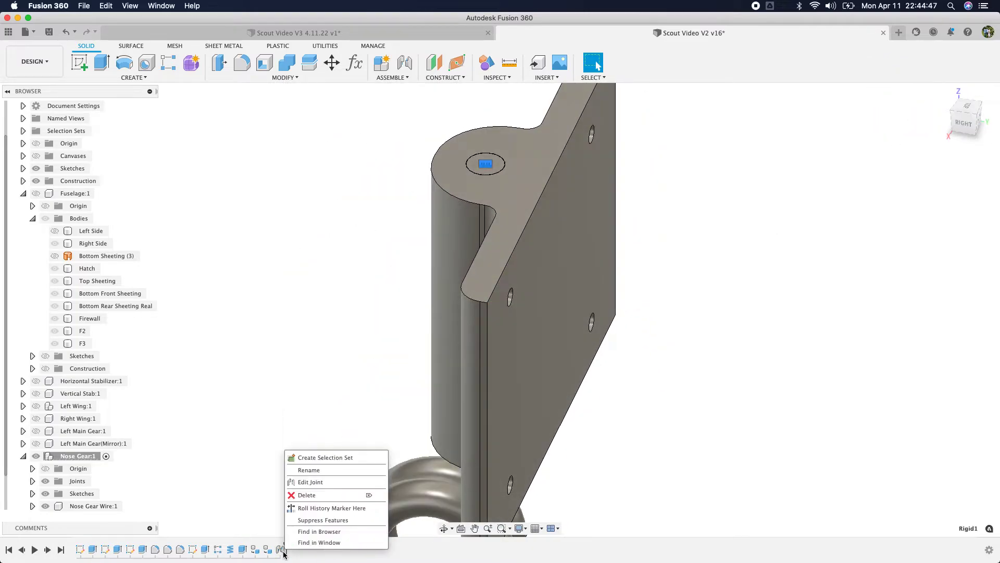
{"action": "left_click", "coordinate": [306, 477]}
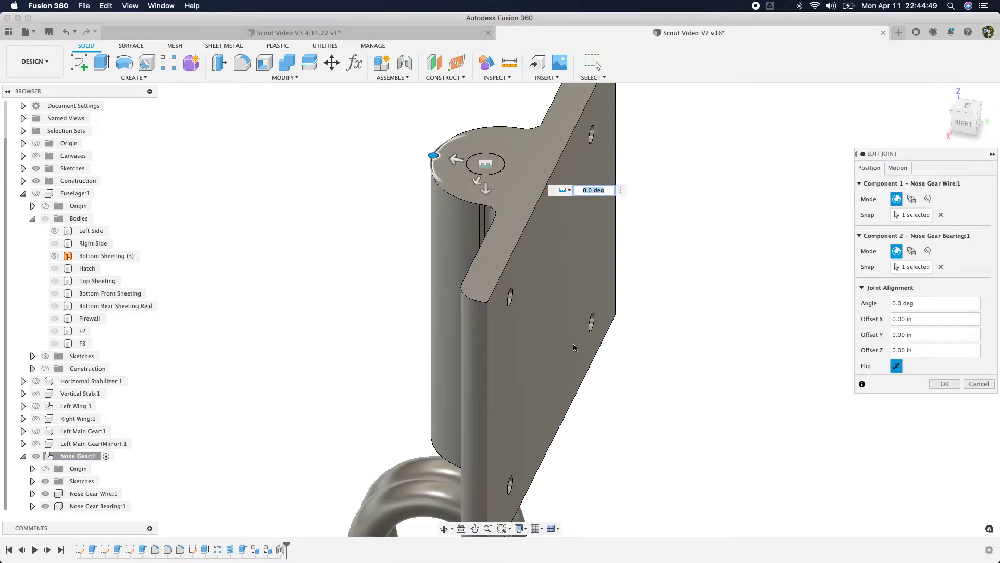
{"action": "mouse_move", "coordinate": [488, 194]}
{"action": "left_mouse_down"}
{"action": "mouse_move", "coordinate": [484, 140]}
{"action": "mouse_move", "coordinate": [484, 186]}
{"action": "left_mouse_up"}
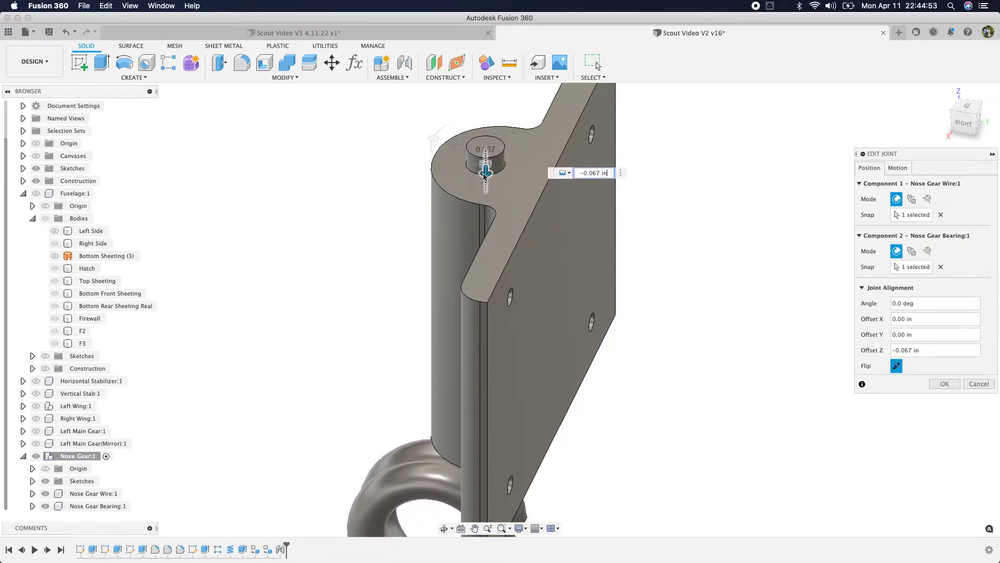
{"action": "left_click", "coordinate": [977, 123]}
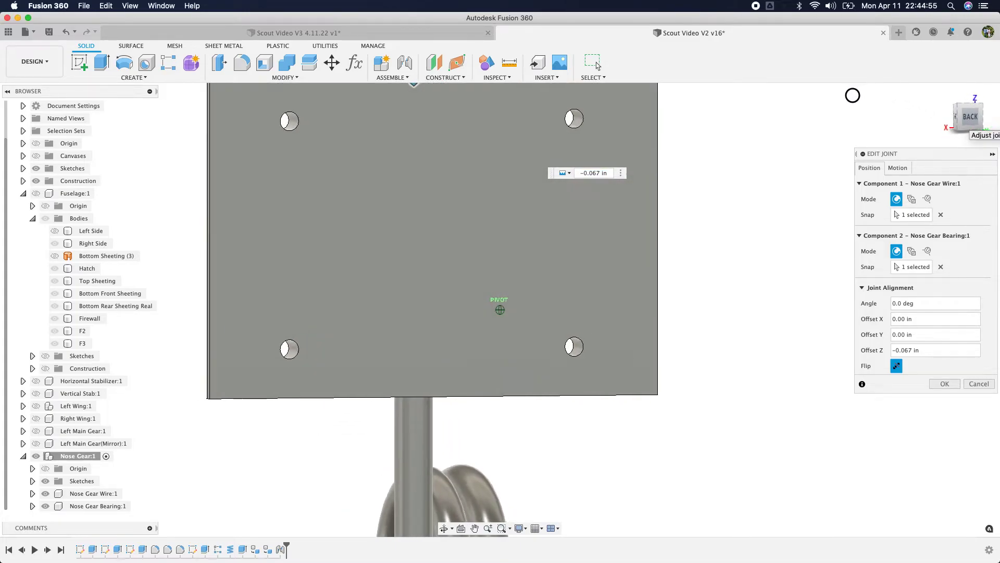
{"action": "left_click", "coordinate": [972, 118]}
{"action": "left_click", "coordinate": [978, 123]}
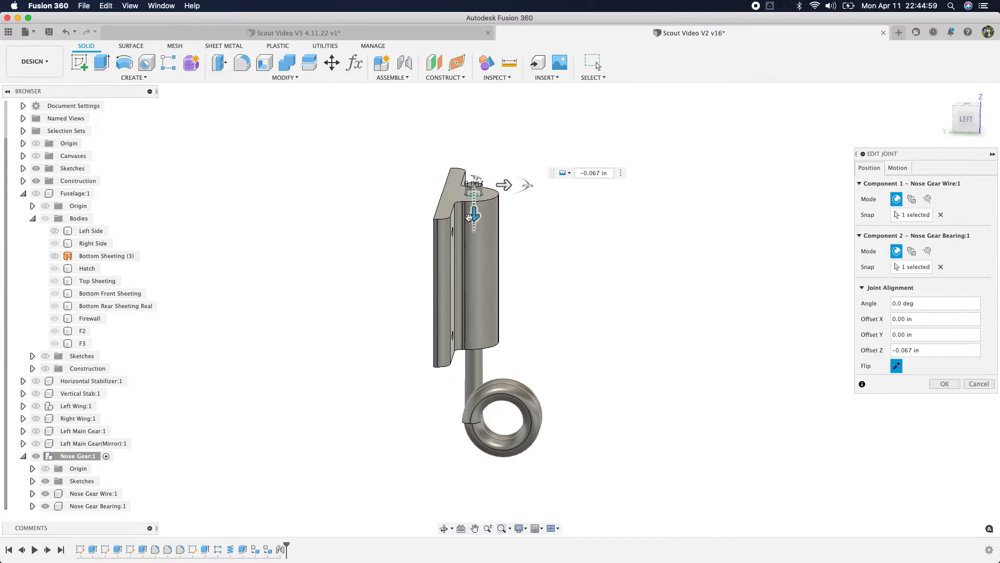
{"action": "left_click_drag", "start_coordinate": [474, 214], "coordinate": [473, 205]}
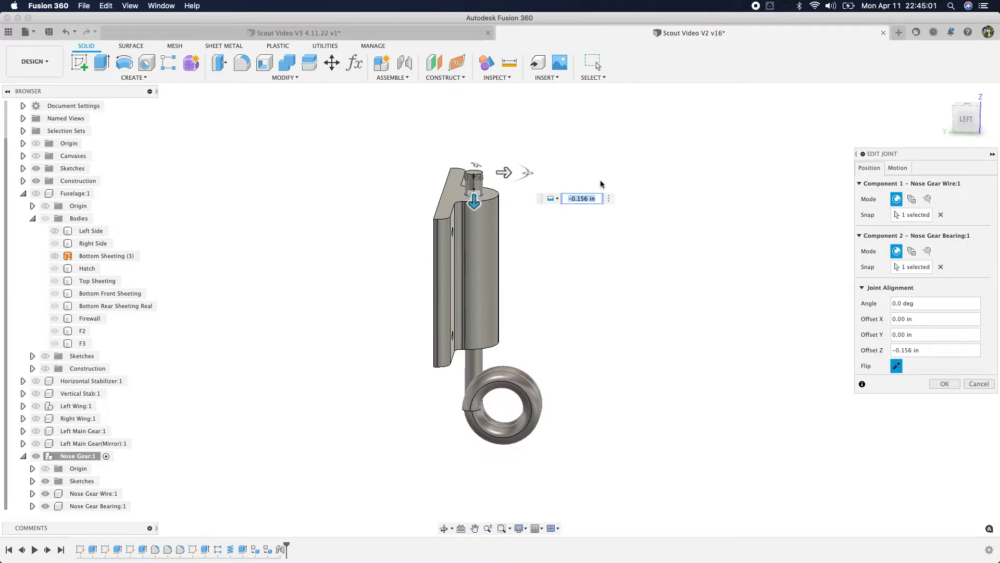
Step: Set the joint's angle to 180 degrees and its Z offset to about -0.206 in
{"action": "left_click_drag", "start_coordinate": [966, 120], "coordinate": [552, 245]}
{"action": "left_click_drag", "start_coordinate": [487, 219], "coordinate": [409, 136]}
{"action": "left_click_drag", "start_coordinate": [977, 126], "coordinate": [787, 110]}
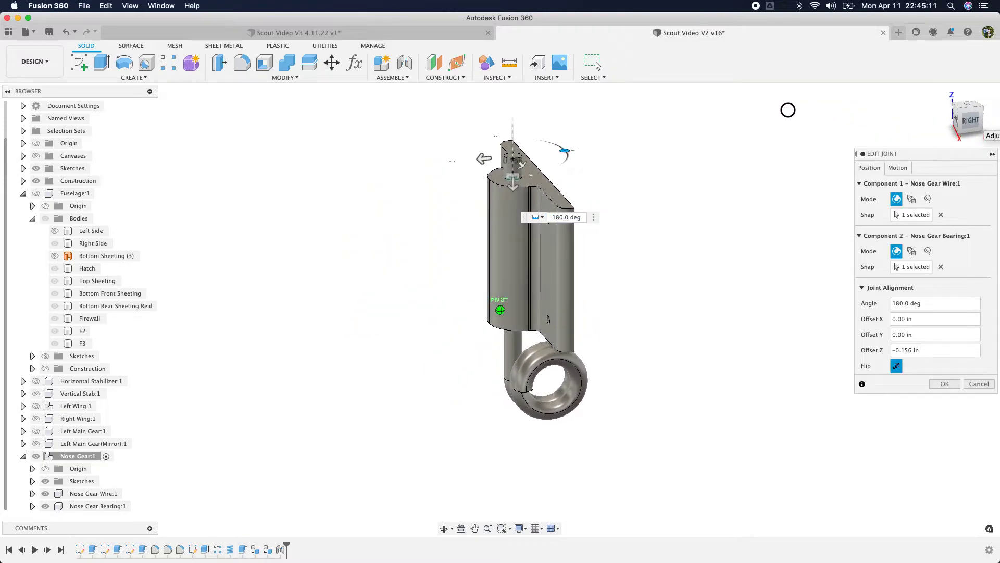
{"action": "left_click", "coordinate": [945, 386]}
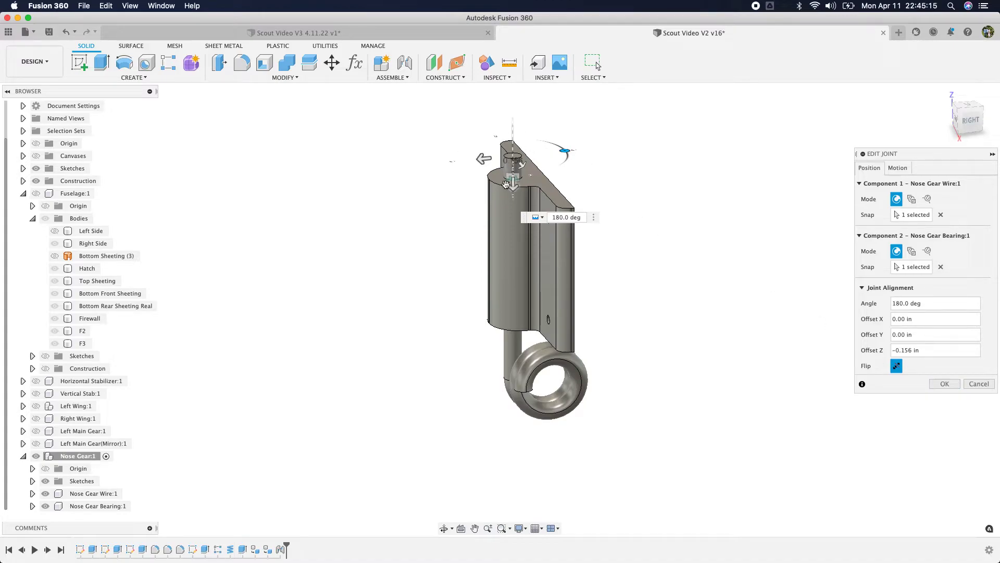
{"action": "left_click_drag", "start_coordinate": [511, 186], "coordinate": [513, 178]}
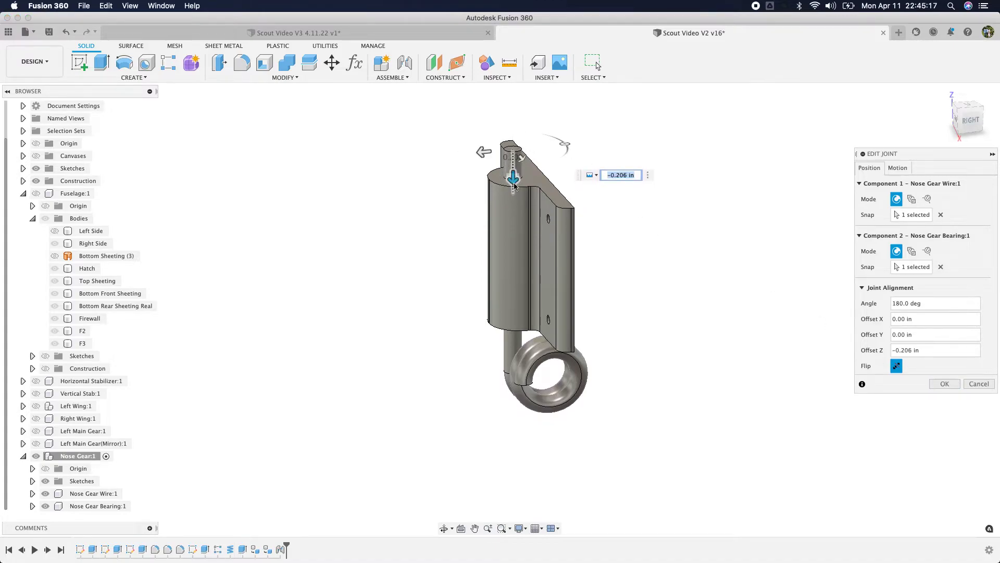
{"action": "left_click", "coordinate": [972, 123]}
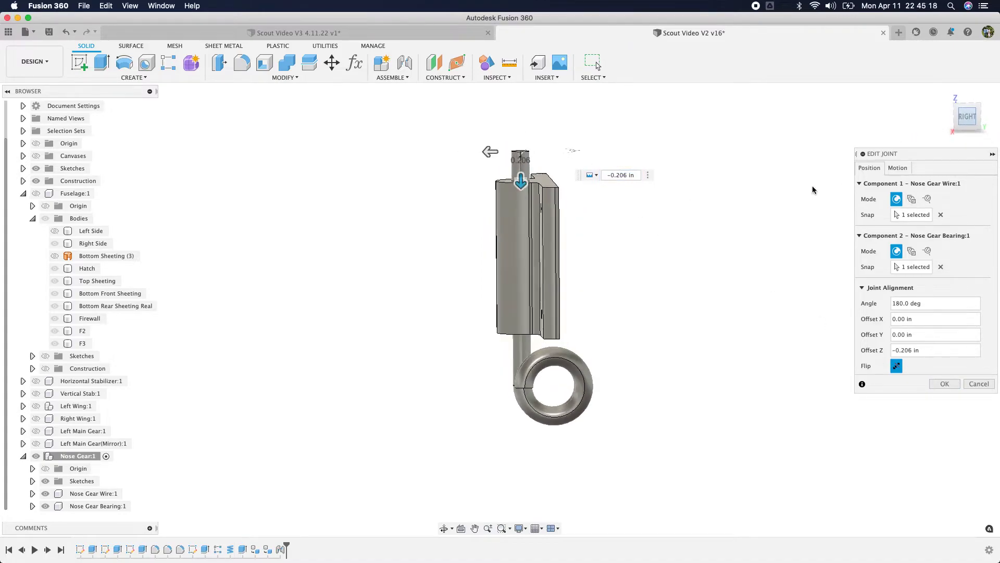
{"action": "left_click", "coordinate": [944, 384]}
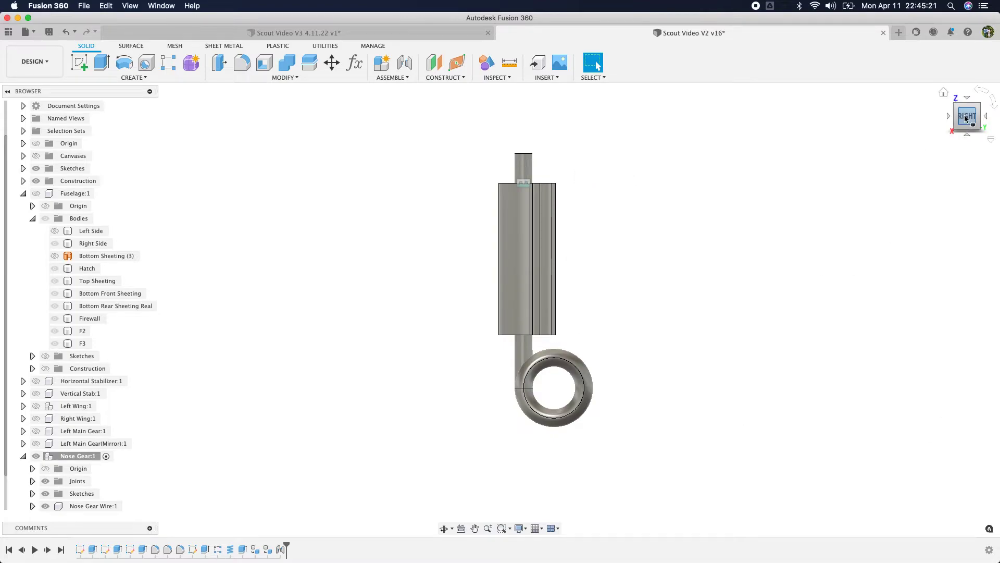
Step: Show the plan canvases behind the nose gear in the right side view
{"action": "left_click_drag", "start_coordinate": [965, 119], "coordinate": [960, 89]}
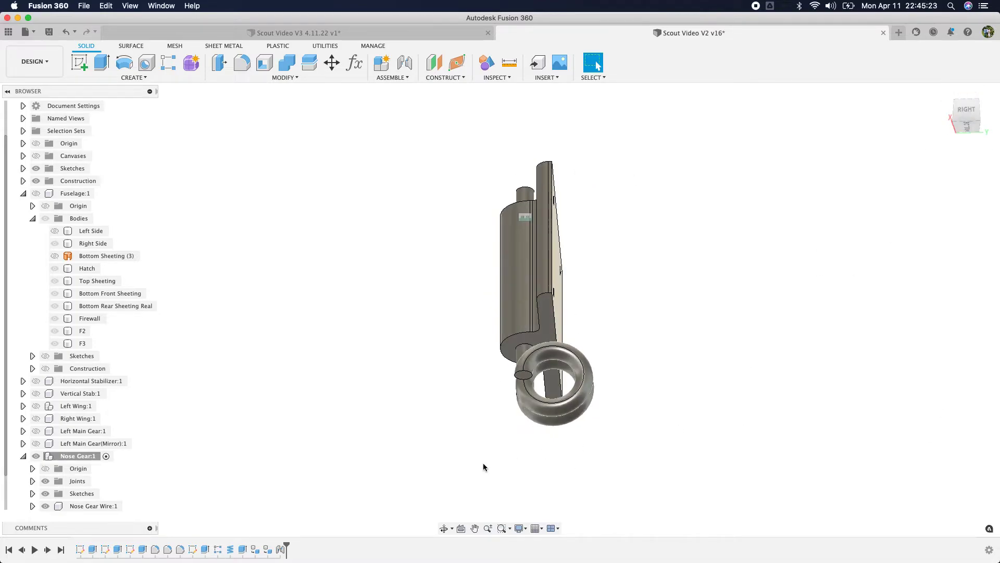
{"action": "scroll", "coordinate": [587, 350], "scroll_direction": "down", "scroll_amount": 5}
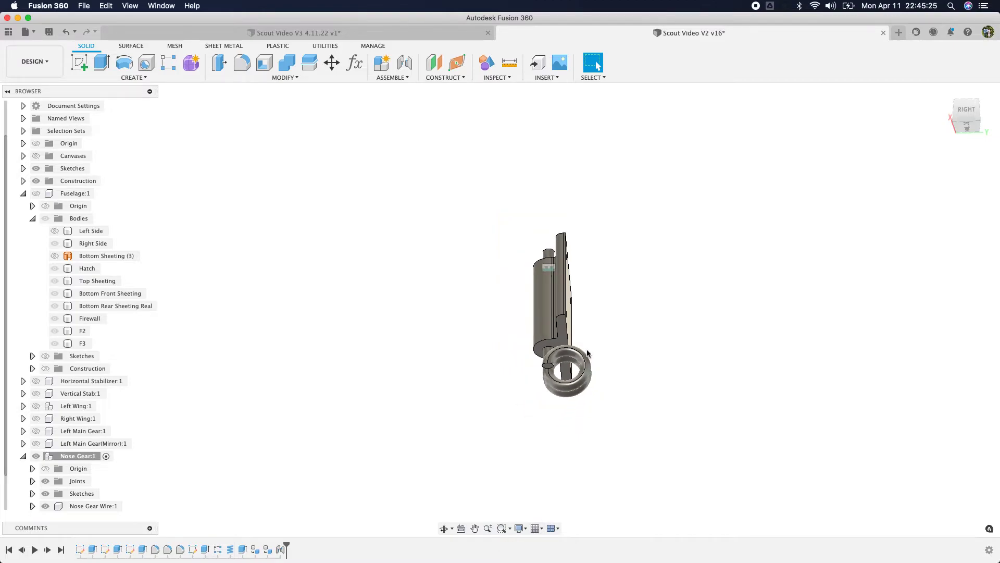
{"action": "left_click", "coordinate": [967, 111]}
{"action": "left_click", "coordinate": [43, 195]}
{"action": "left_click", "coordinate": [37, 157]}
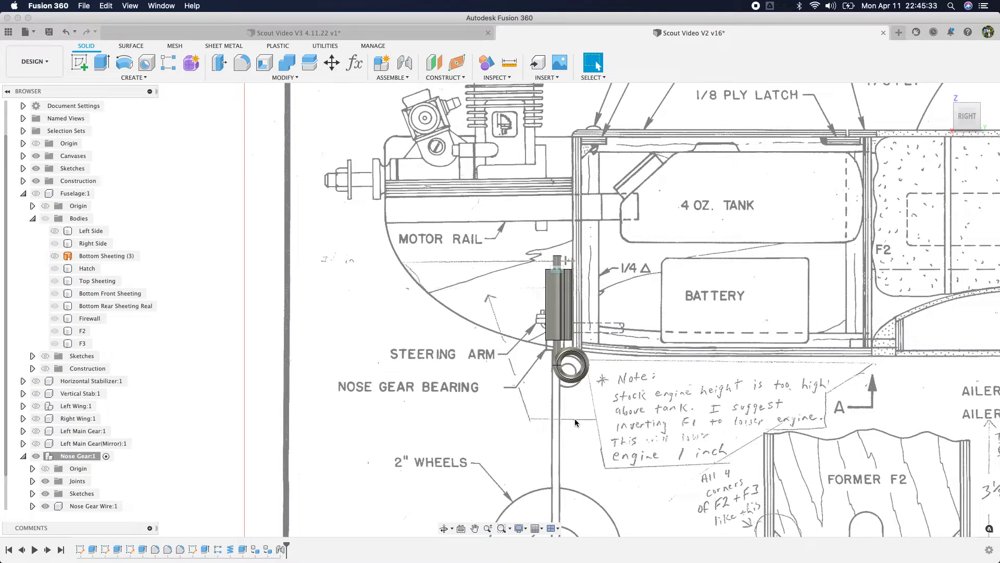
{"action": "scroll", "coordinate": [557, 376], "scroll_direction": "up", "scroll_amount": 5}
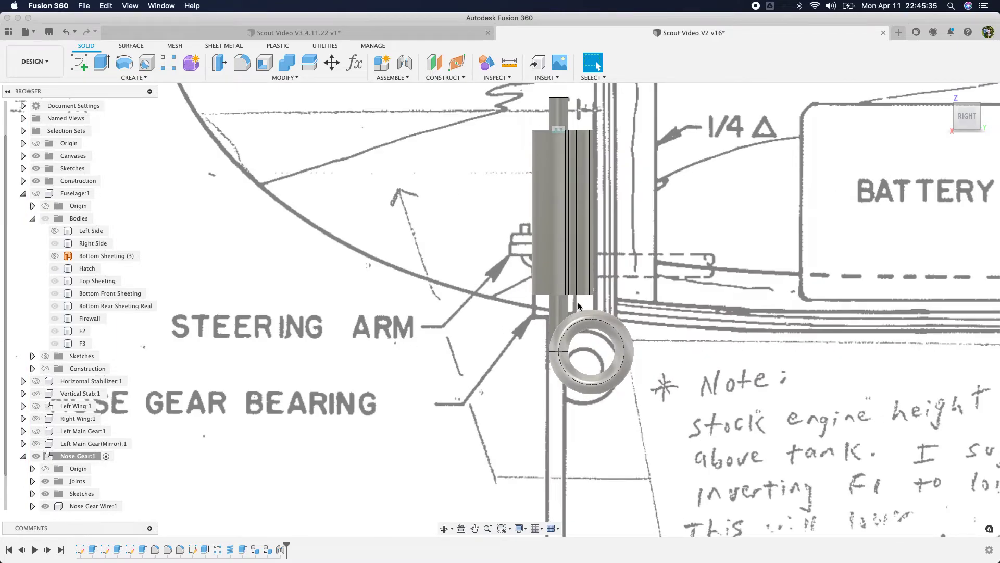
Step: Edit the wire-to-bearing joint, matching the coil to the plan with a Z offset of about -0.117 in
{"action": "right_click", "coordinate": [278, 554]}
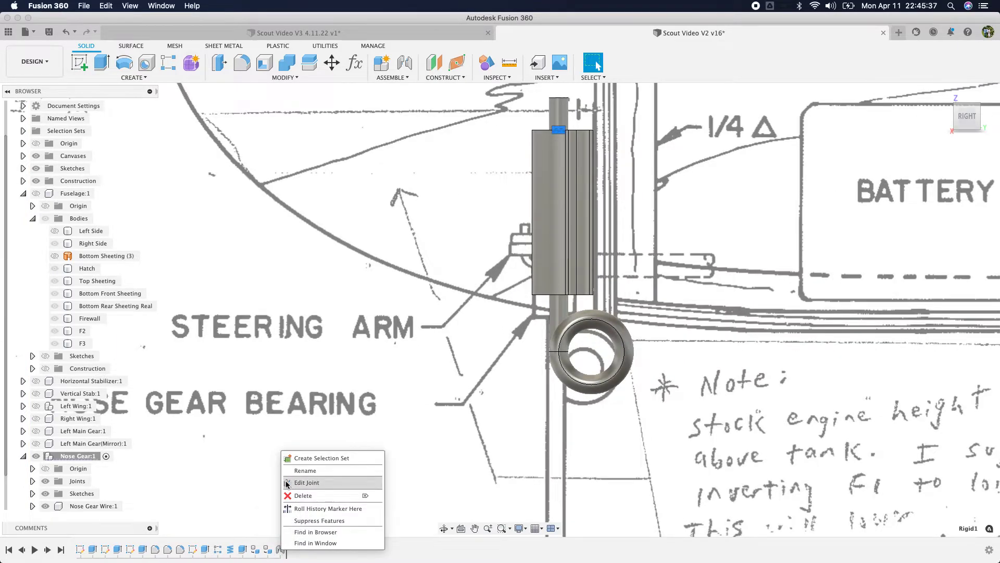
{"action": "left_click", "coordinate": [302, 483]}
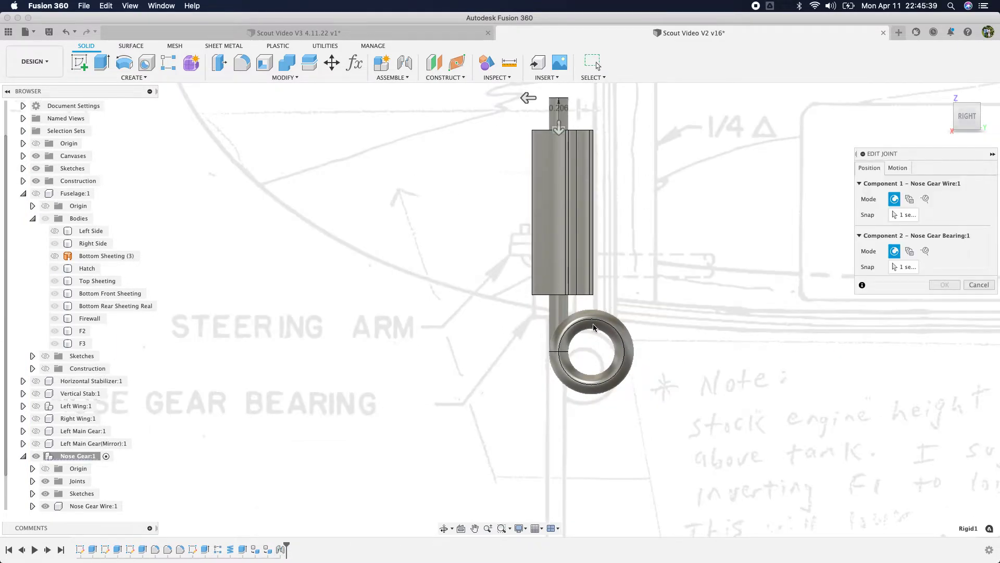
{"action": "left_click_drag", "start_coordinate": [569, 189], "coordinate": [569, 198]}
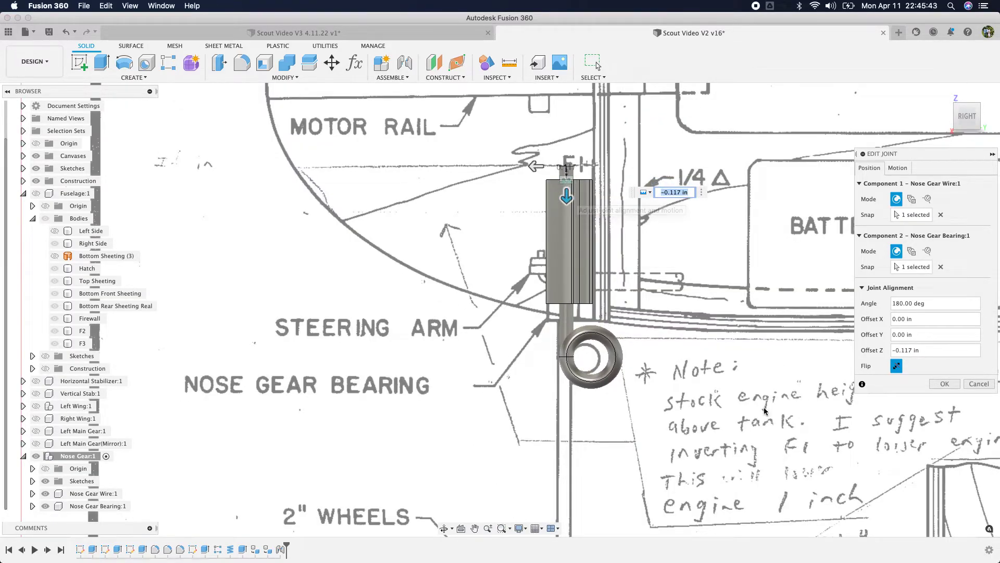
{"action": "left_click", "coordinate": [944, 384]}
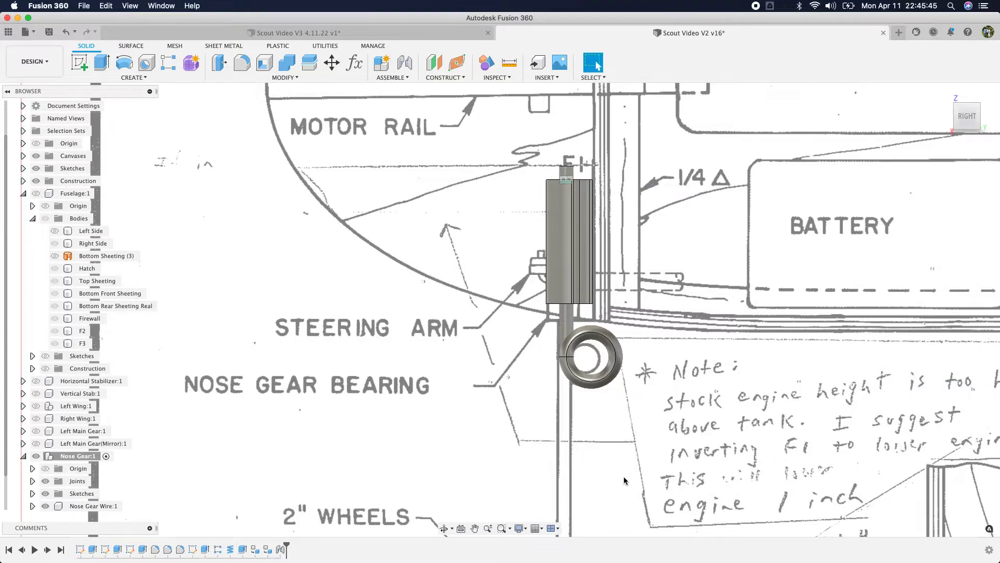
Step: Sketch a construction line about 0.125 in long across the diameter of the coil's lower end face, parallel to the X axis
{"action": "left_click_drag", "start_coordinate": [968, 120], "coordinate": [940, 72]}
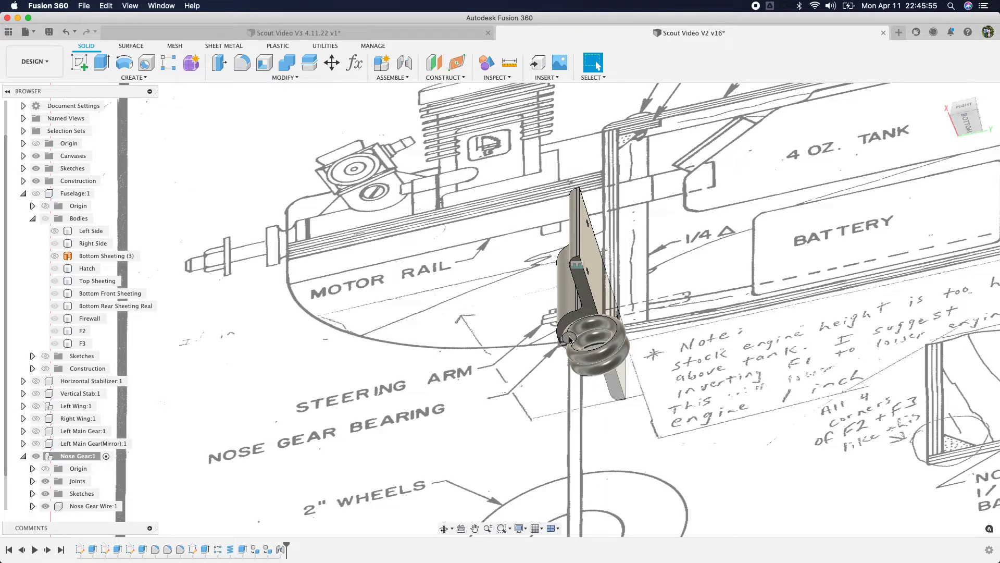
{"action": "scroll", "coordinate": [570, 342], "scroll_direction": "down", "scroll_amount": 3}
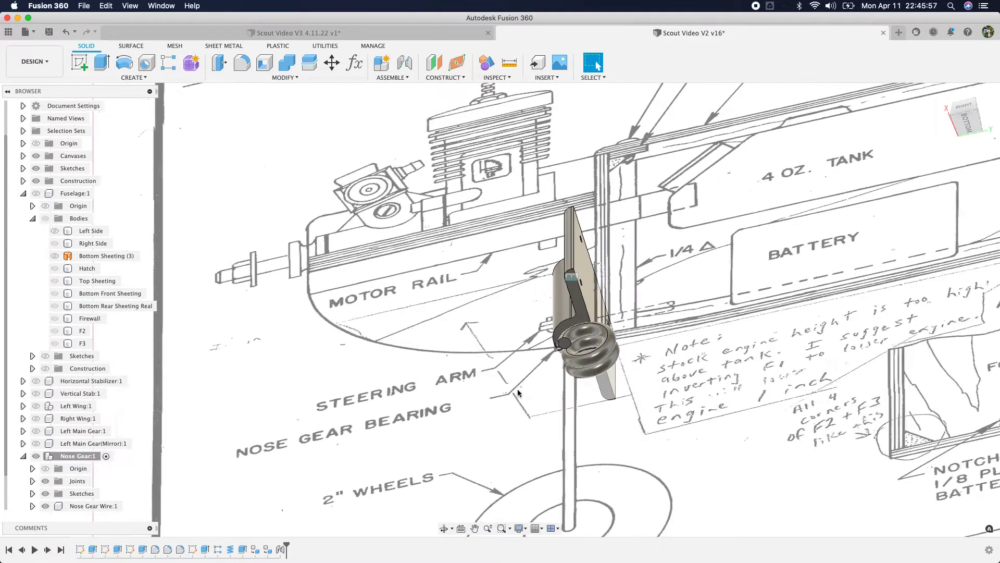
{"action": "scroll", "coordinate": [544, 341], "scroll_direction": "up", "scroll_amount": 5}
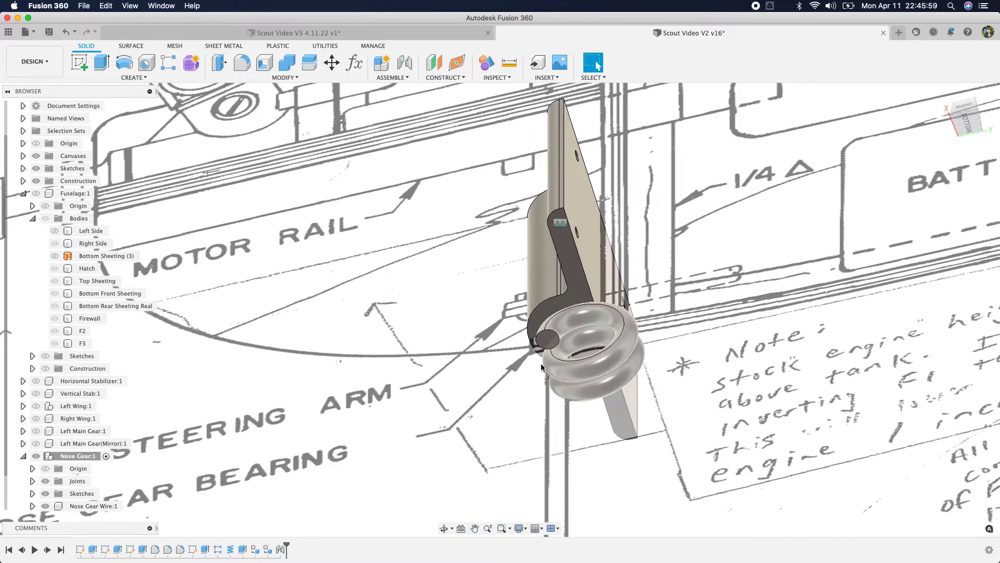
{"action": "left_click", "coordinate": [547, 342]}
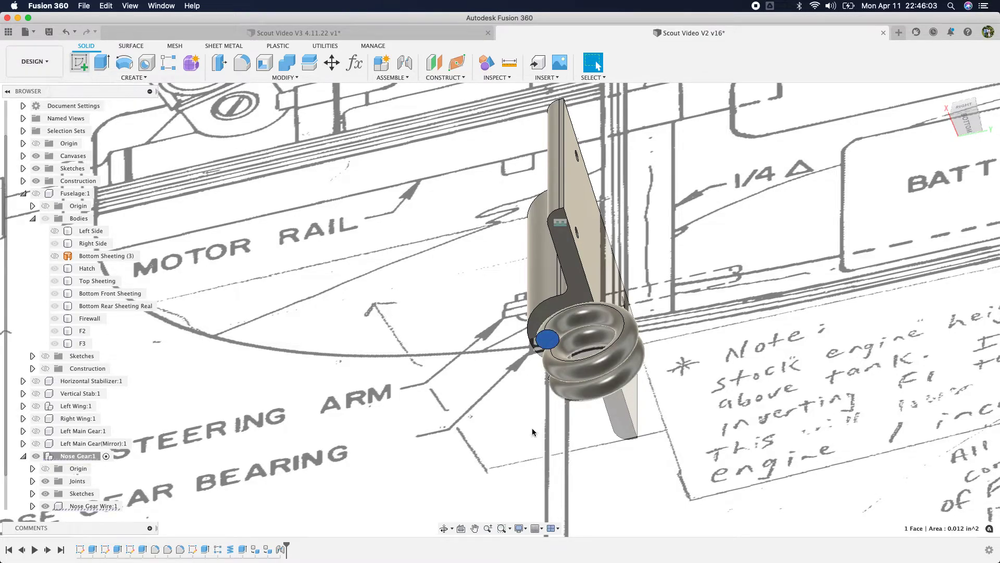
{"action": "scroll", "coordinate": [495, 313], "scroll_direction": "up", "scroll_amount": 5}
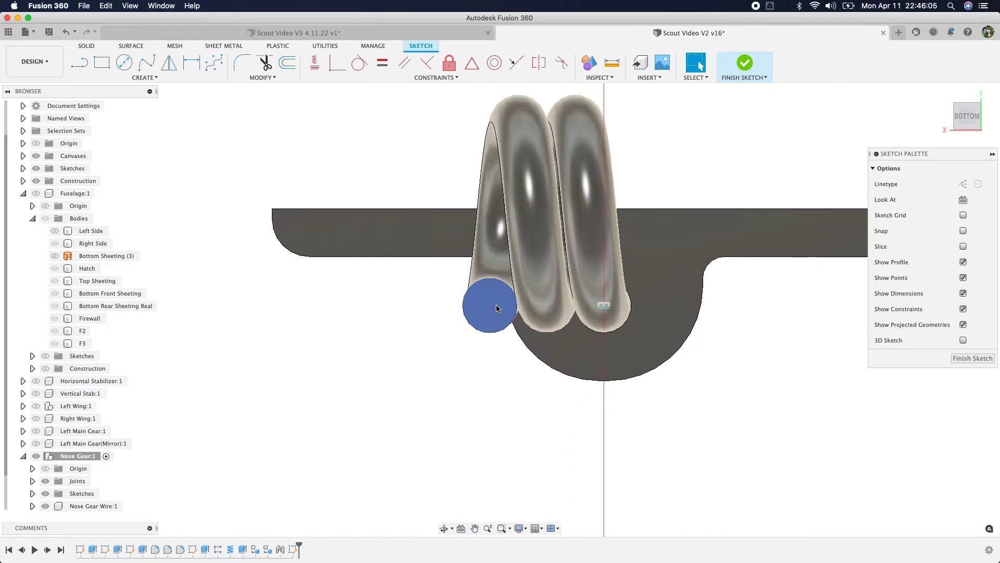
{"action": "key", "text": "l"}
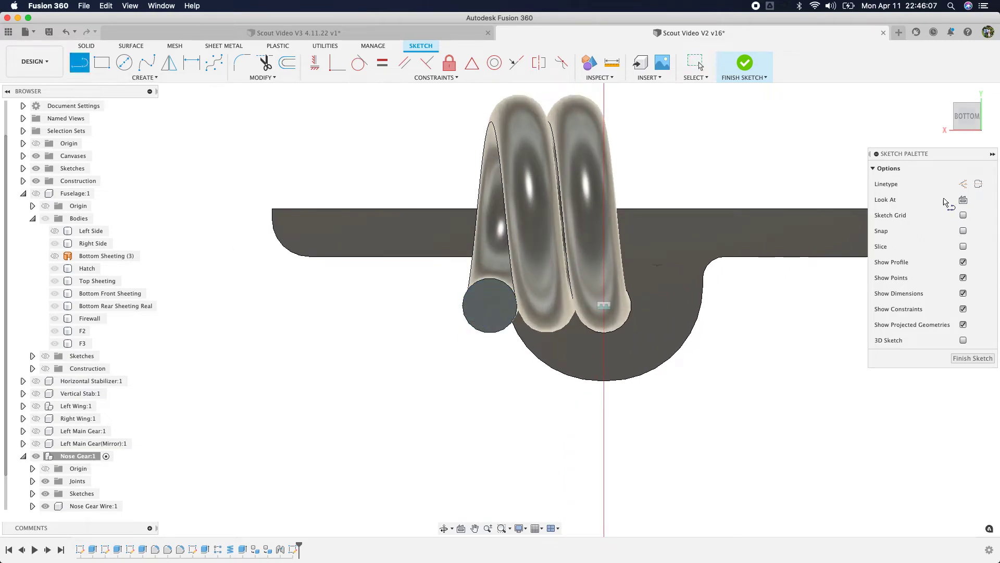
{"action": "left_click", "coordinate": [963, 184]}
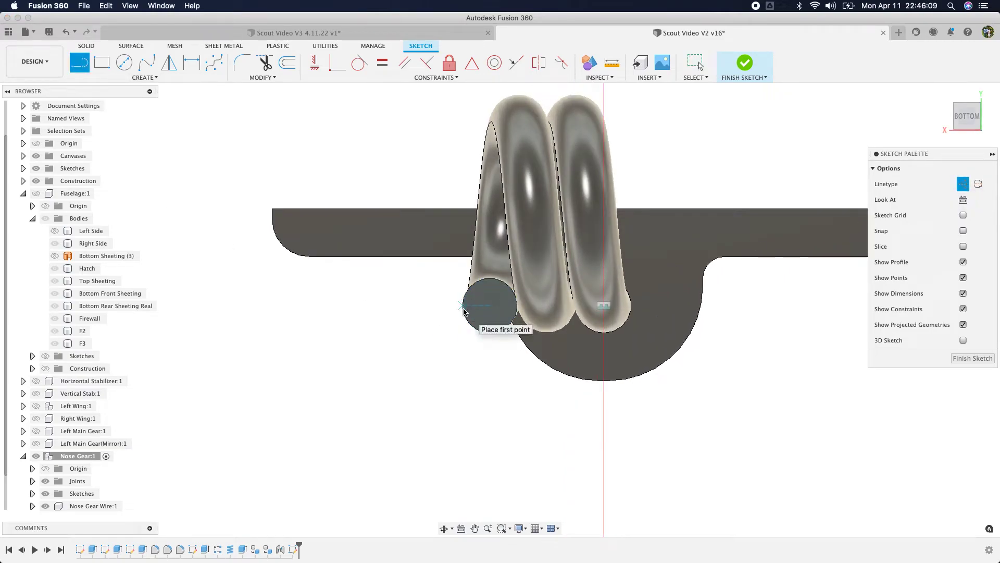
{"action": "left_click", "coordinate": [462, 306]}
{"action": "left_click", "coordinate": [517, 307]}
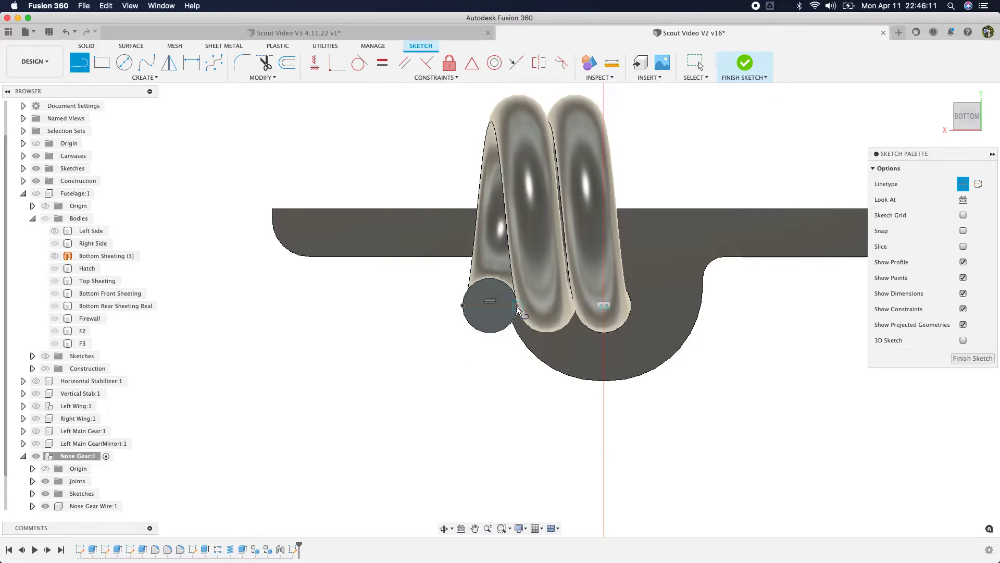
{"action": "left_click", "coordinate": [956, 359]}
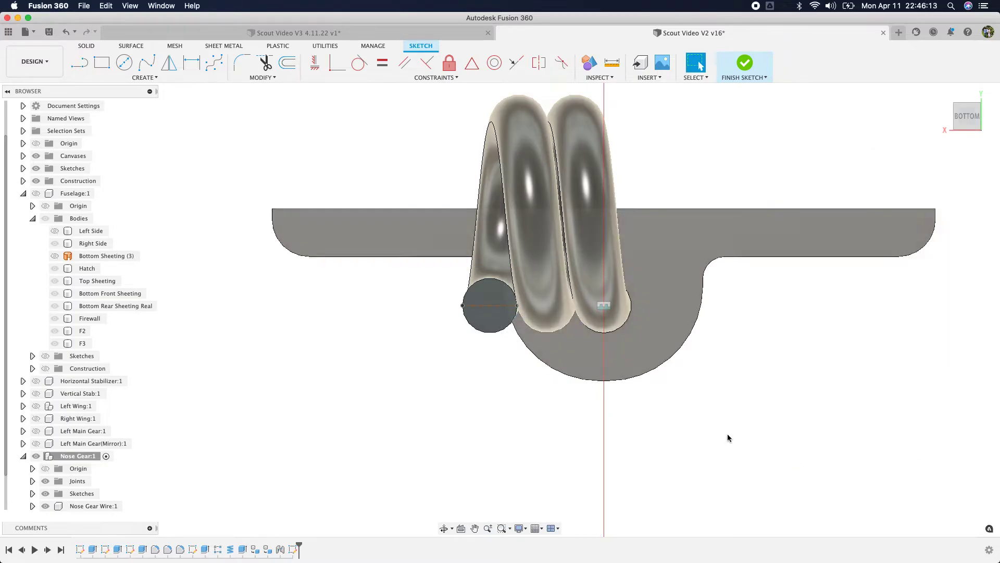
Step: Finish the sketch and create a construction plane at 90 degrees through the construction line on the coil's lower end face
{"action": "left_click", "coordinate": [945, 96]}
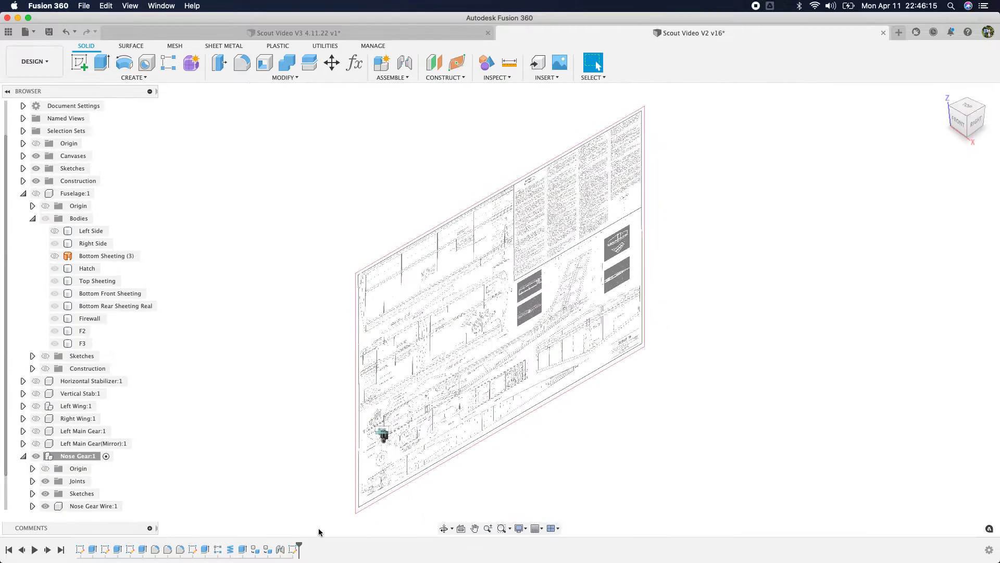
{"action": "scroll", "coordinate": [376, 460], "scroll_direction": "up", "scroll_amount": 10}
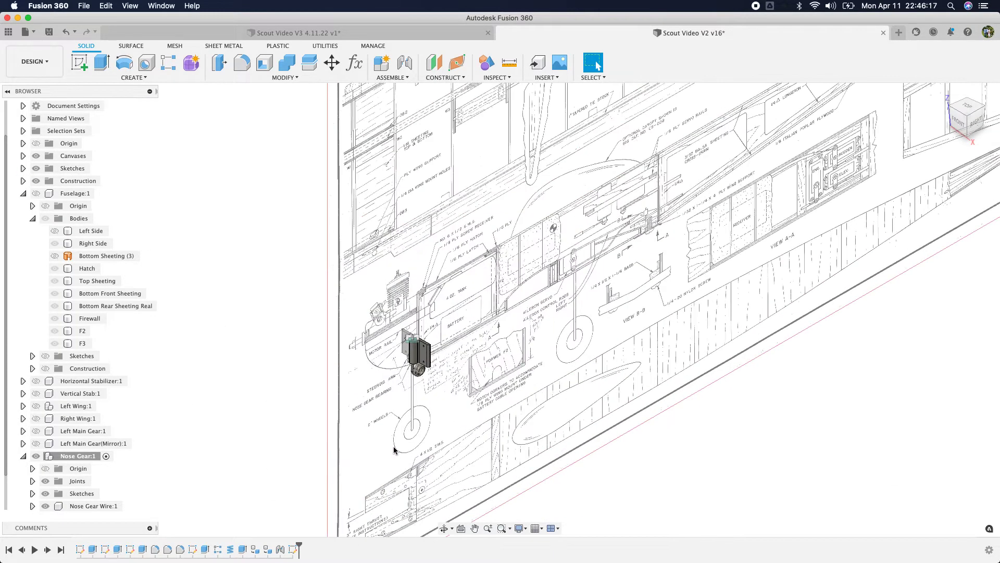
{"action": "left_click_drag", "start_coordinate": [972, 123], "coordinate": [958, 62]}
{"action": "scroll", "coordinate": [438, 373], "scroll_direction": "down", "scroll_amount": 5}
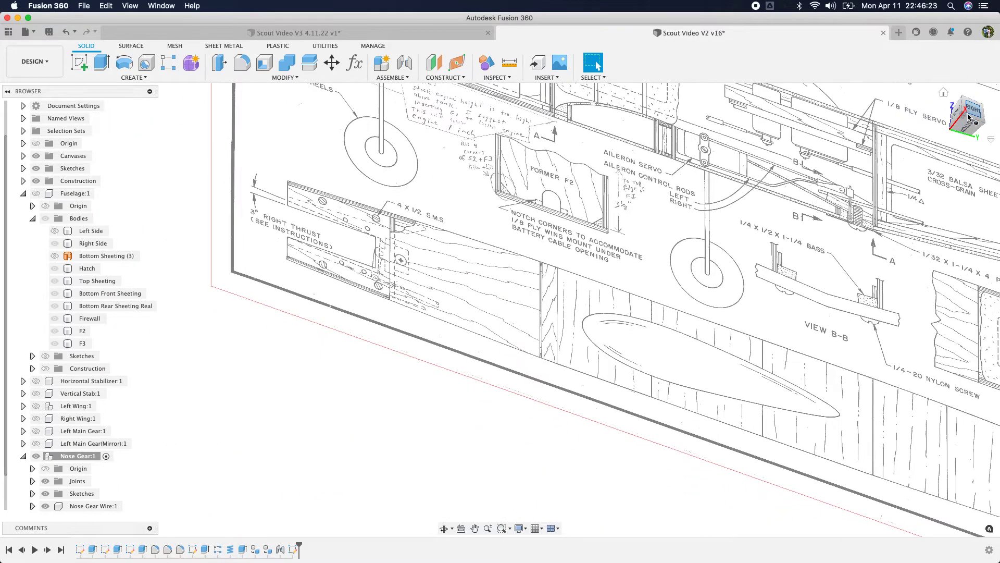
{"action": "scroll", "coordinate": [556, 321], "scroll_direction": "down", "scroll_amount": 1}
{"action": "scroll", "coordinate": [301, 201], "scroll_direction": "up", "scroll_amount": 10}
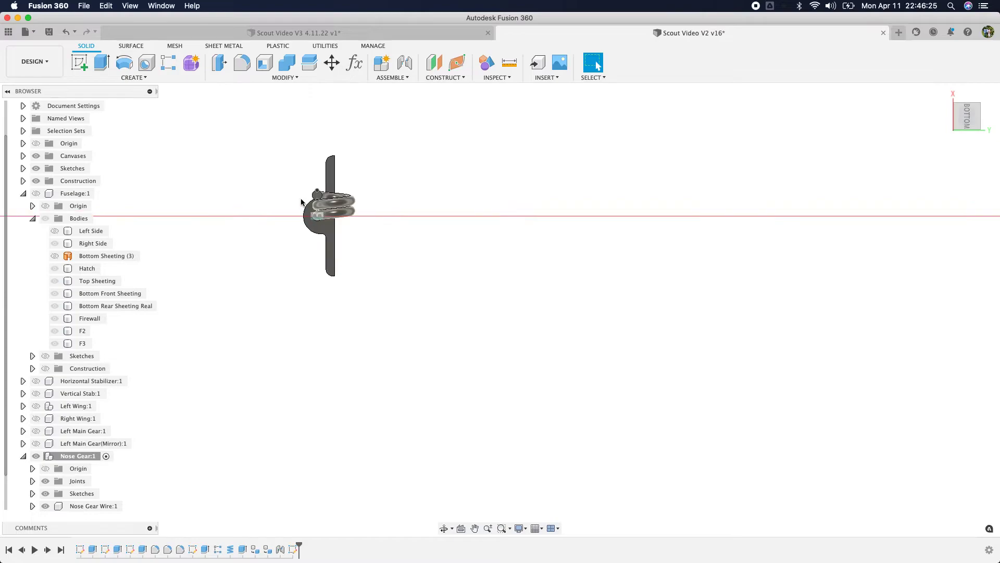
{"action": "left_click", "coordinate": [452, 78]}
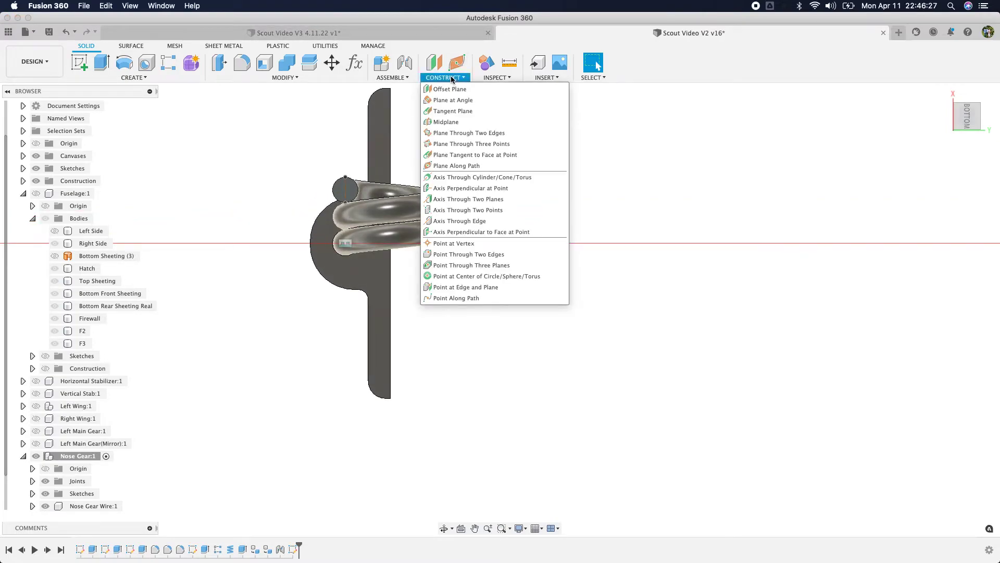
{"action": "left_click", "coordinate": [448, 100]}
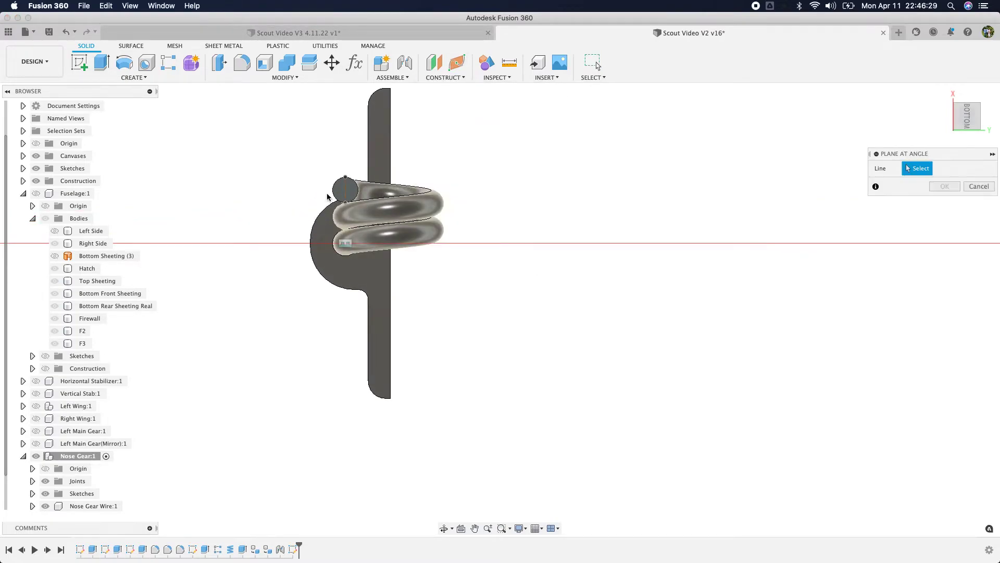
{"action": "left_click", "coordinate": [349, 193]}
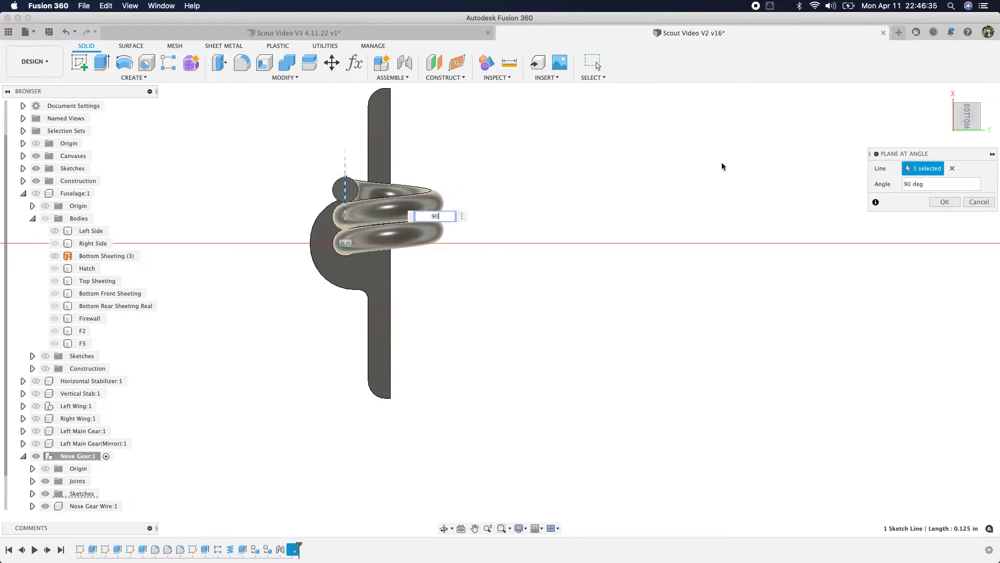
{"action": "left_click_drag", "start_coordinate": [966, 120], "coordinate": [965, 134]}
{"action": "scroll", "coordinate": [408, 285], "scroll_direction": "down", "scroll_amount": 5}
{"action": "scroll", "coordinate": [389, 168], "scroll_direction": "up", "scroll_amount": 10}
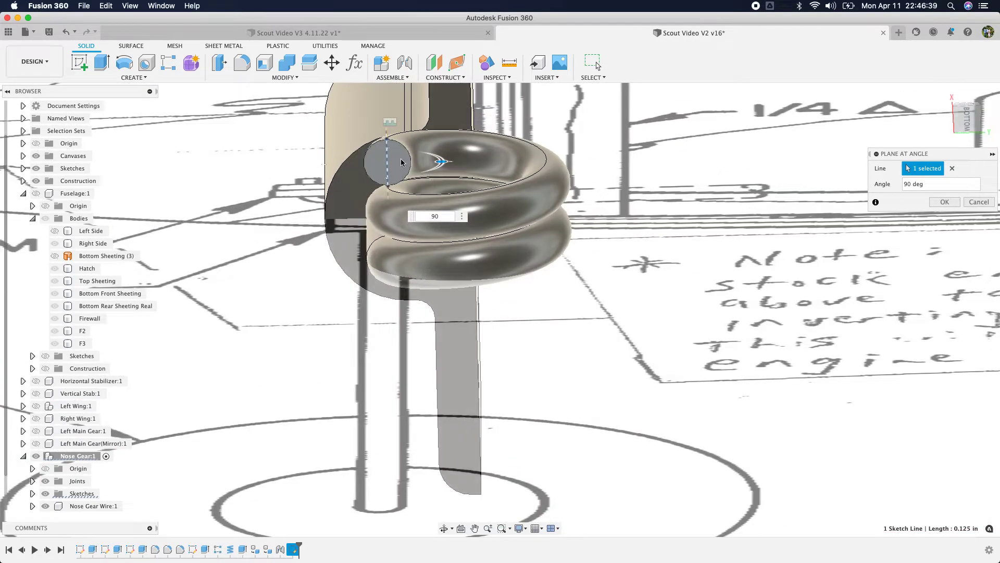
{"action": "left_click", "coordinate": [941, 204]}
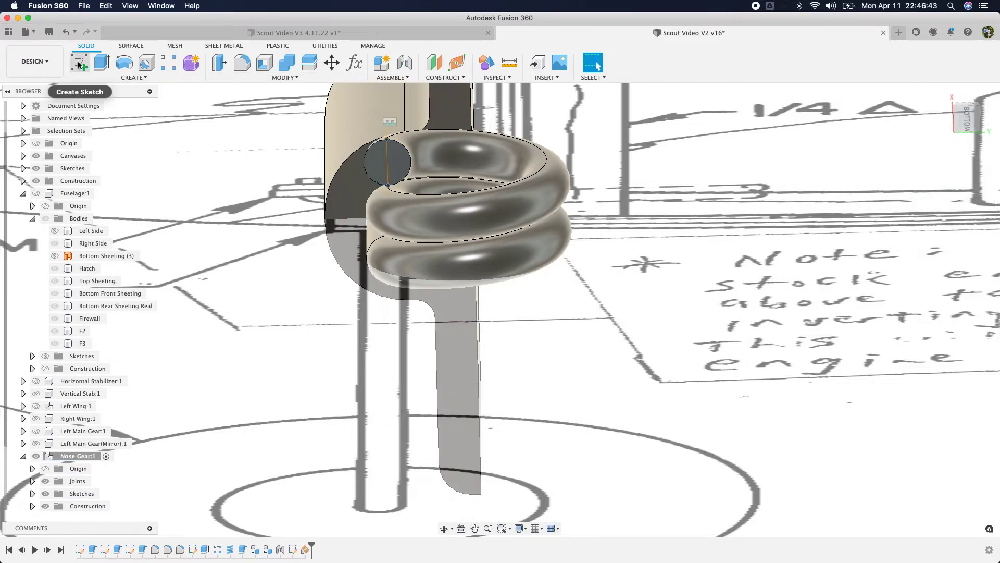
Step: On the new angled plane, sketch a vertical line about 2.695 in long from the coil end face's center down to the plan's wheel axle
{"action": "left_click", "coordinate": [943, 91]}
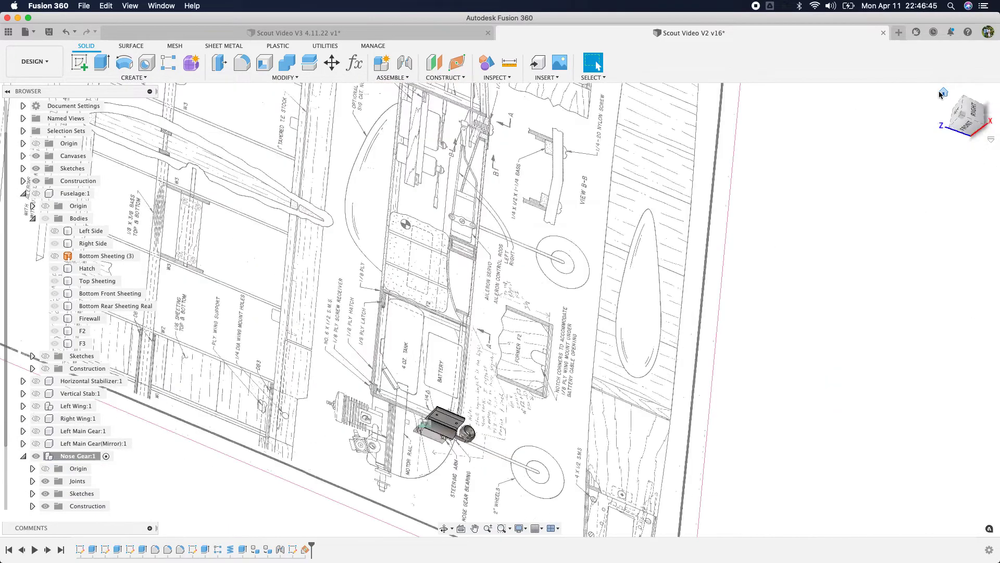
{"action": "scroll", "coordinate": [415, 462], "scroll_direction": "up", "scroll_amount": 10}
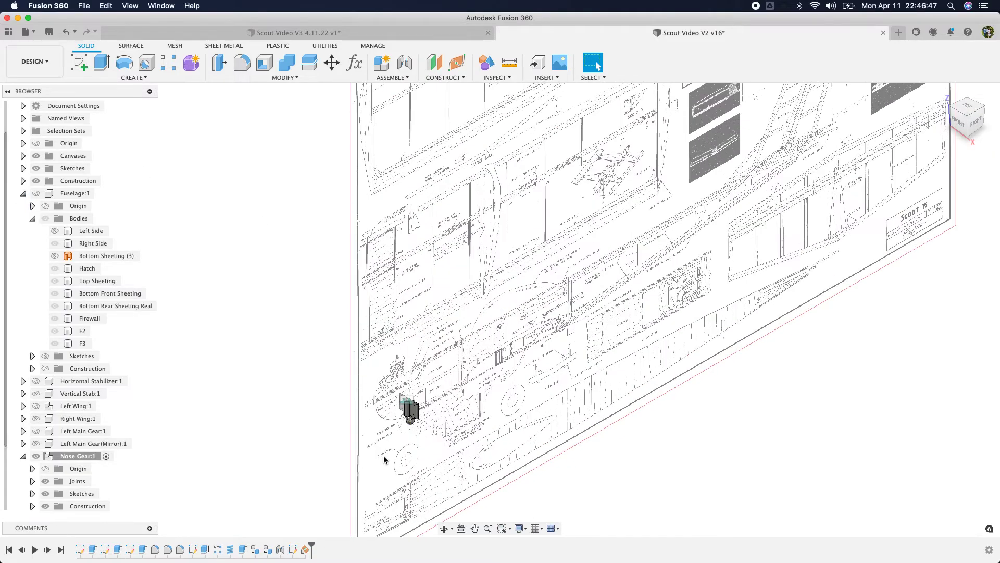
{"action": "left_click", "coordinate": [79, 62]}
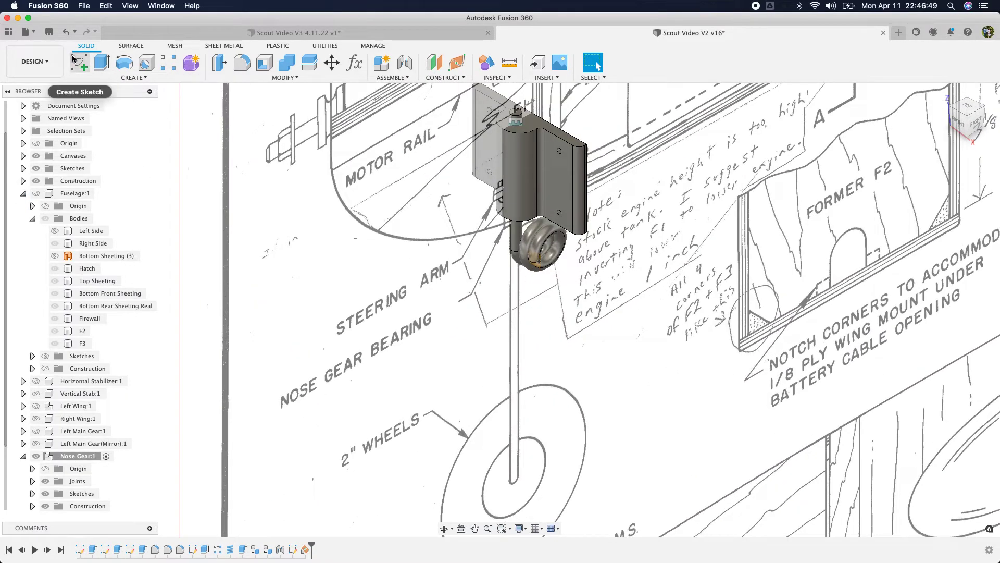
{"action": "scroll", "coordinate": [530, 258], "scroll_direction": "up", "scroll_amount": 5}
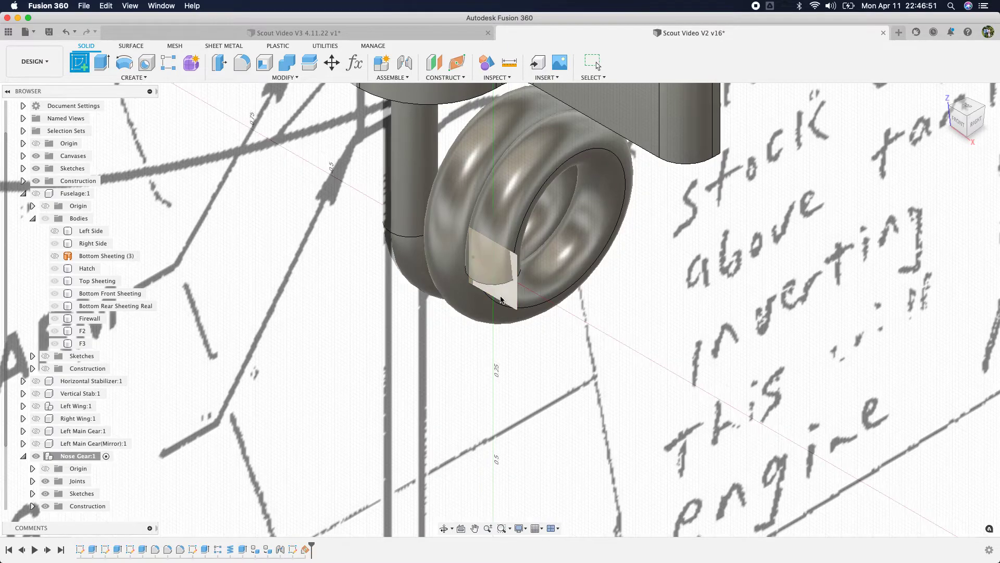
{"action": "left_click", "coordinate": [500, 295]}
{"action": "scroll", "coordinate": [227, 213], "scroll_direction": "down", "scroll_amount": 5}
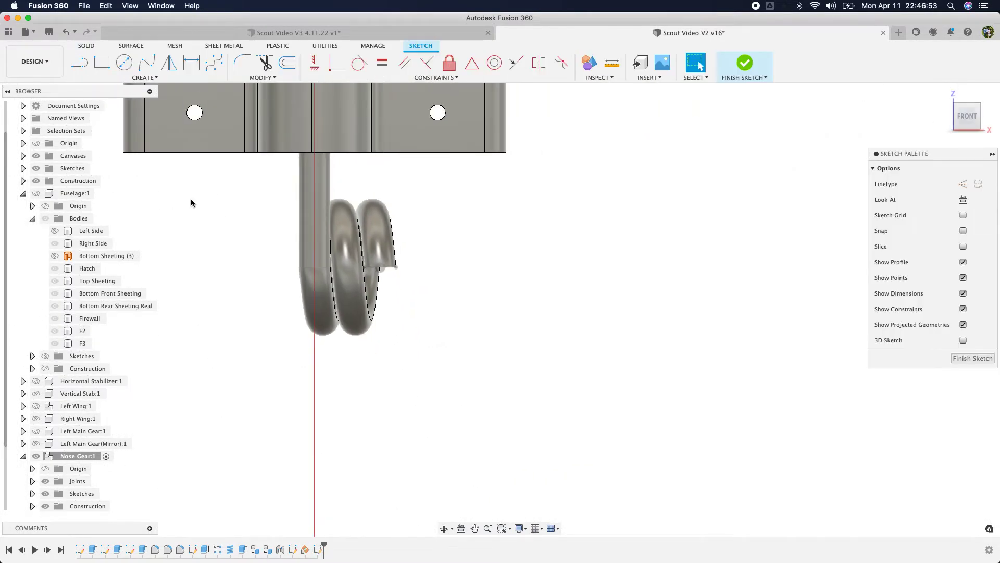
{"action": "left_click", "coordinate": [76, 66]}
{"action": "left_click", "coordinate": [381, 271]}
{"action": "scroll", "coordinate": [369, 317], "scroll_direction": "down", "scroll_amount": 5}
{"action": "left_click", "coordinate": [951, 130]}
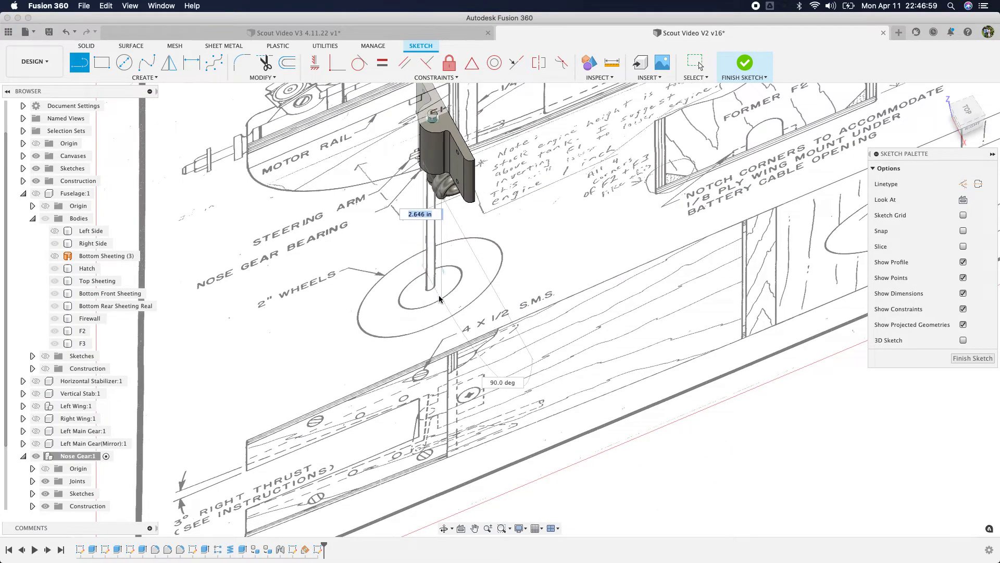
{"action": "left_click", "coordinate": [975, 129]}
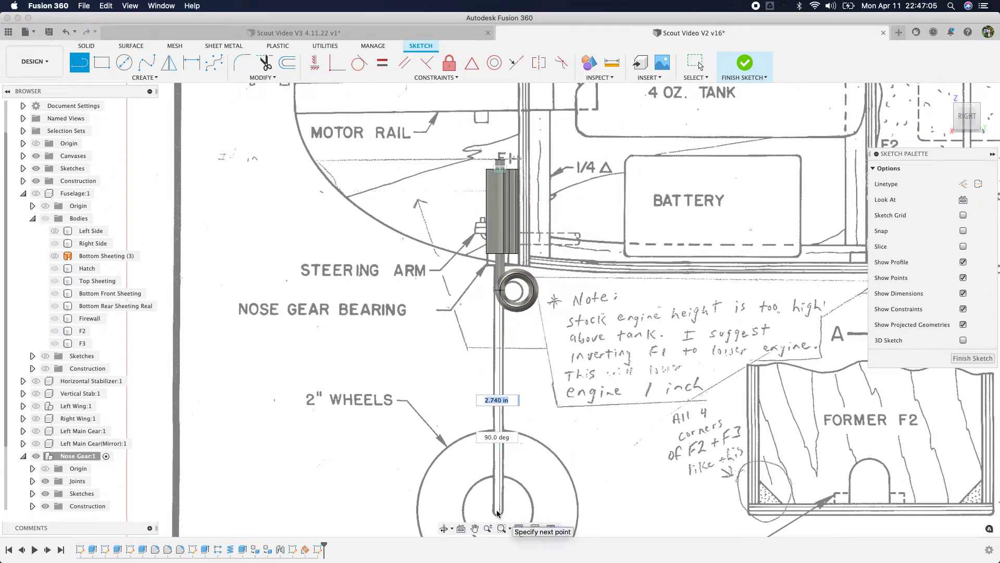
{"action": "left_click", "coordinate": [497, 509]}
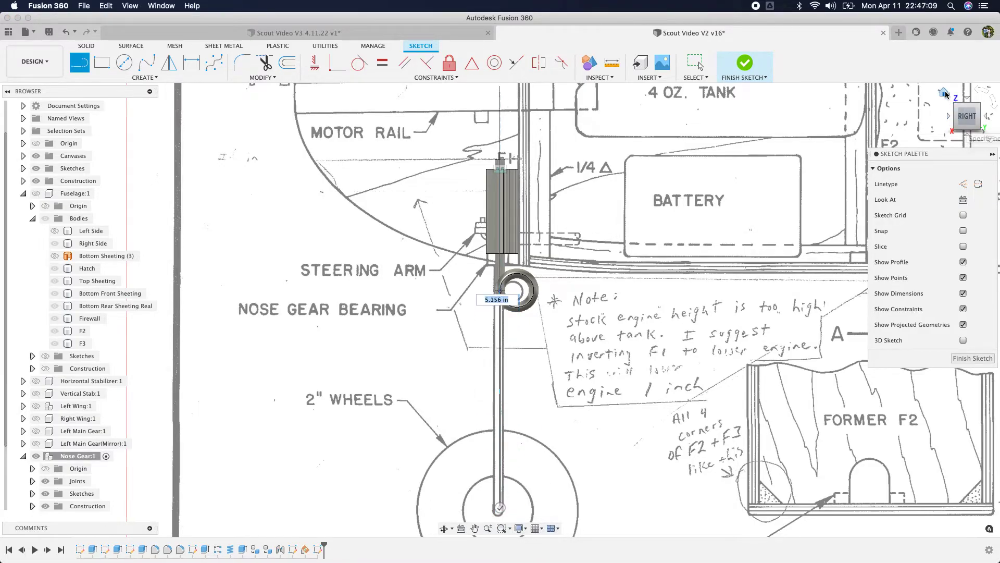
Step: Sketch a horizontal axle line about 1.086 in long in the negative X direction from the vertical line's lower end
{"action": "left_click", "coordinate": [952, 118]}
{"action": "scroll", "coordinate": [380, 470], "scroll_direction": "up", "scroll_amount": 5}
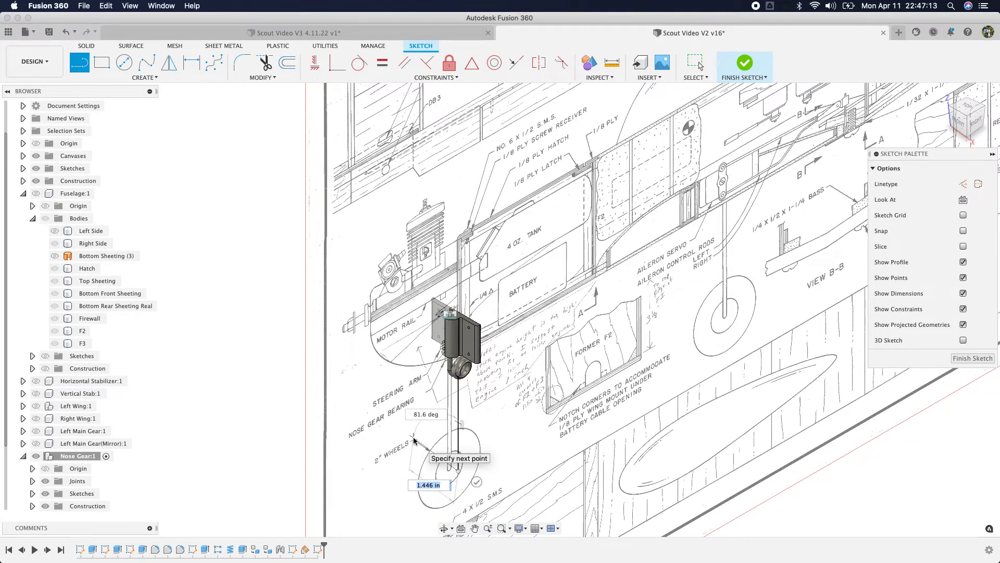
{"action": "left_click", "coordinate": [961, 122]}
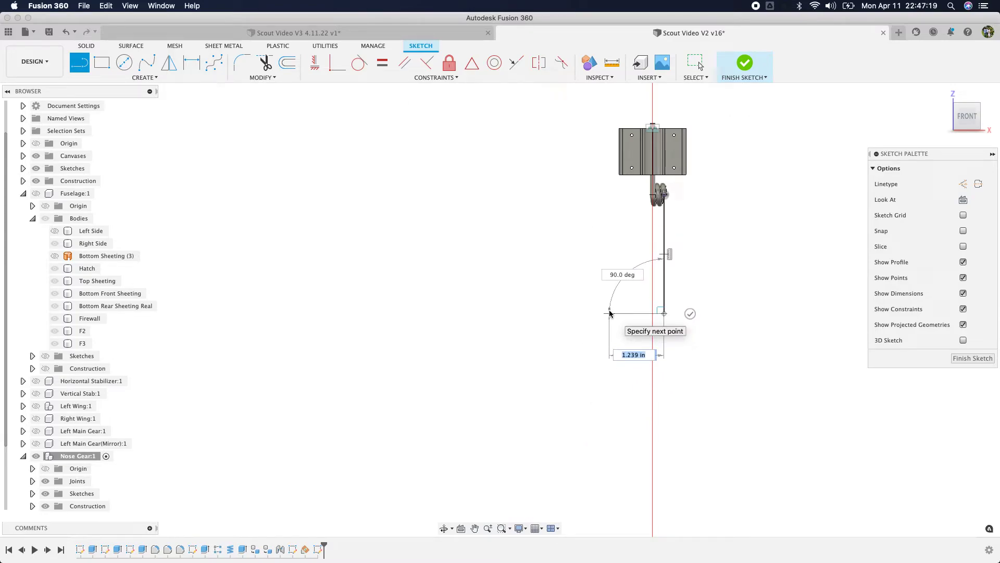
{"action": "left_click", "coordinate": [616, 313]}
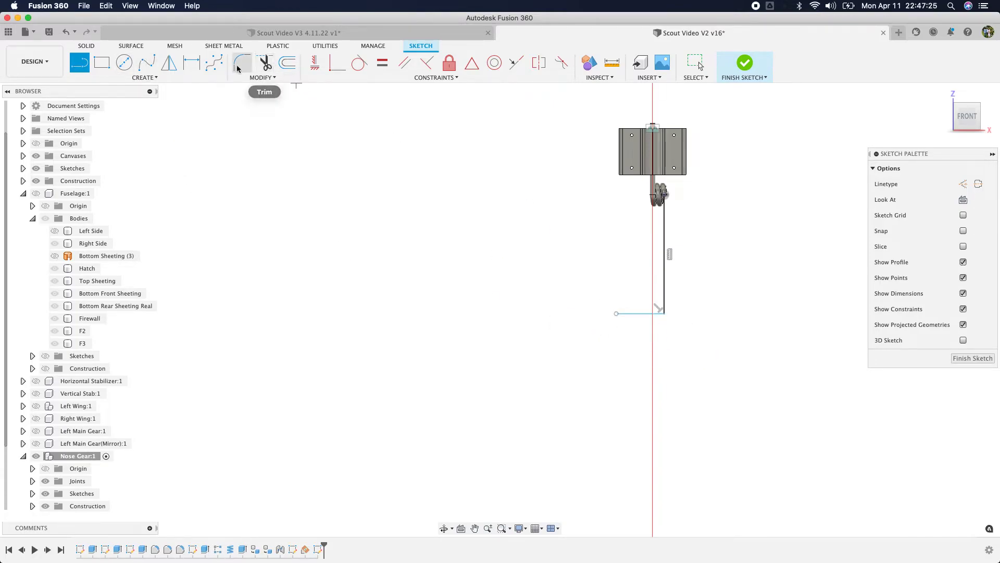
Step: Dimension the horizontal axle line's length and the vertical distance from it to the coil end, keeping both drawn sizes
{"action": "left_click", "coordinate": [191, 63]}
{"action": "left_click", "coordinate": [641, 315]}
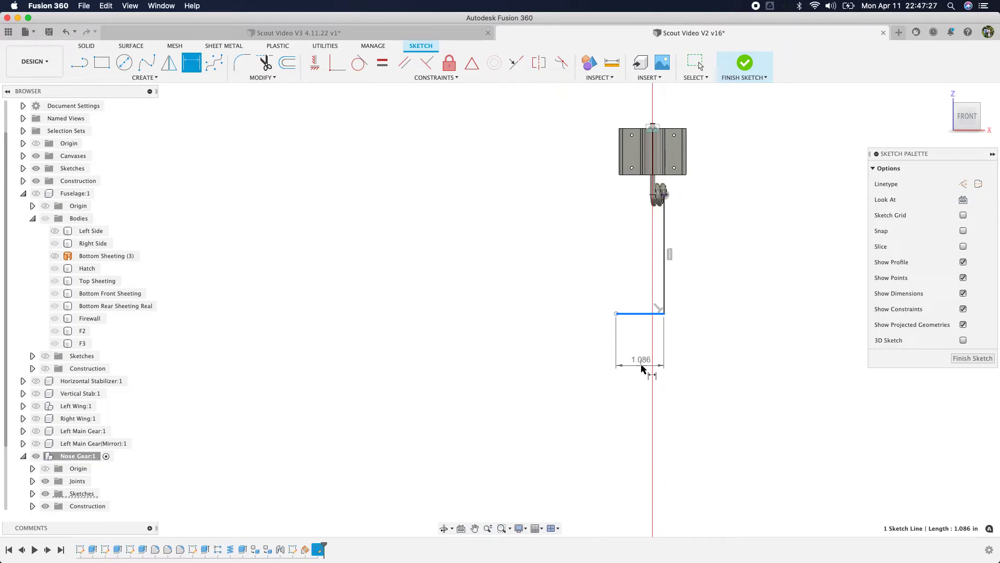
{"action": "left_click", "coordinate": [645, 367]}
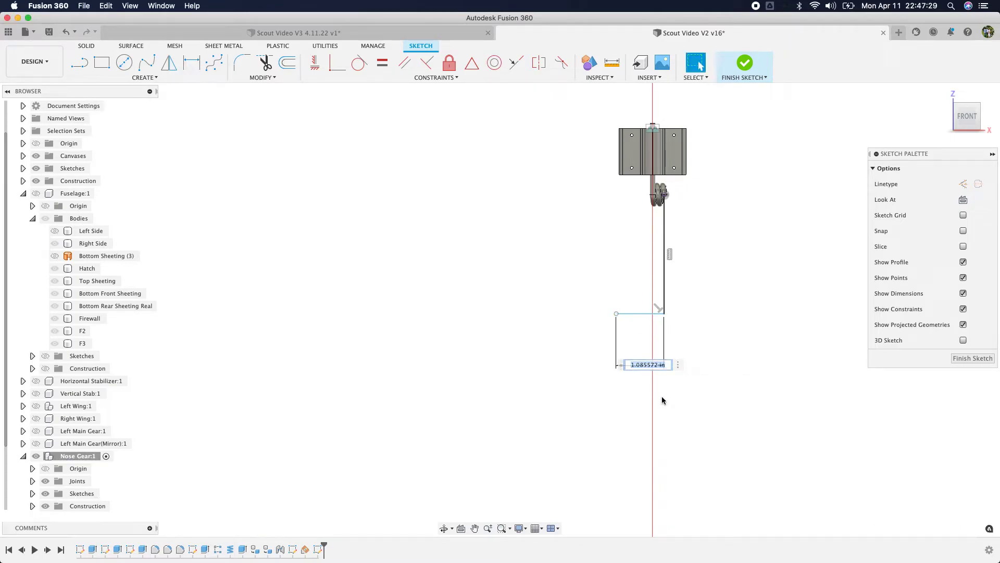
{"action": "key", "text": "Return"}
{"action": "left_click", "coordinate": [657, 315]}
{"action": "left_click", "coordinate": [666, 195]}
{"action": "left_click", "coordinate": [729, 242]}
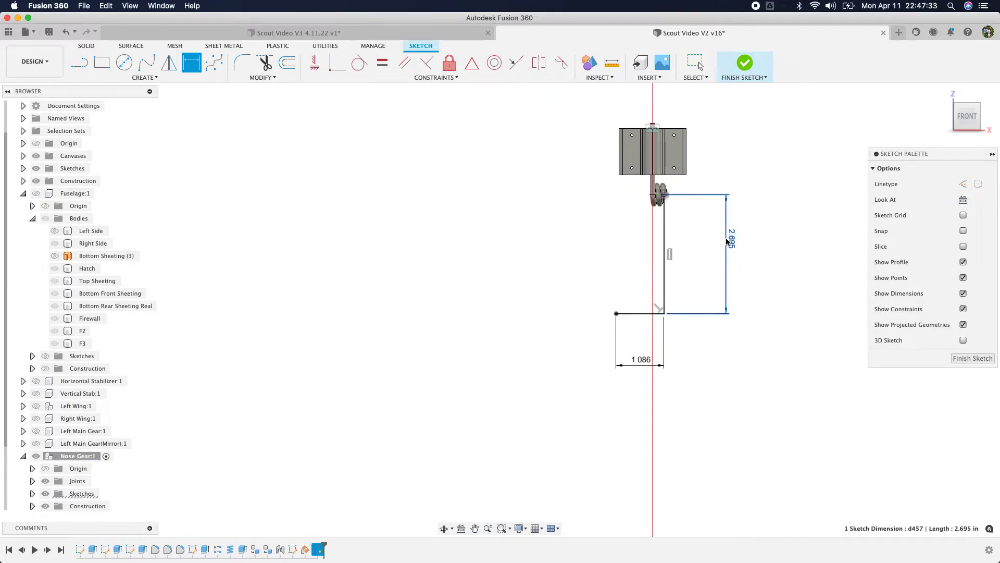
{"action": "type", "text": "2.695106"}
{"action": "key", "text": "Return"}
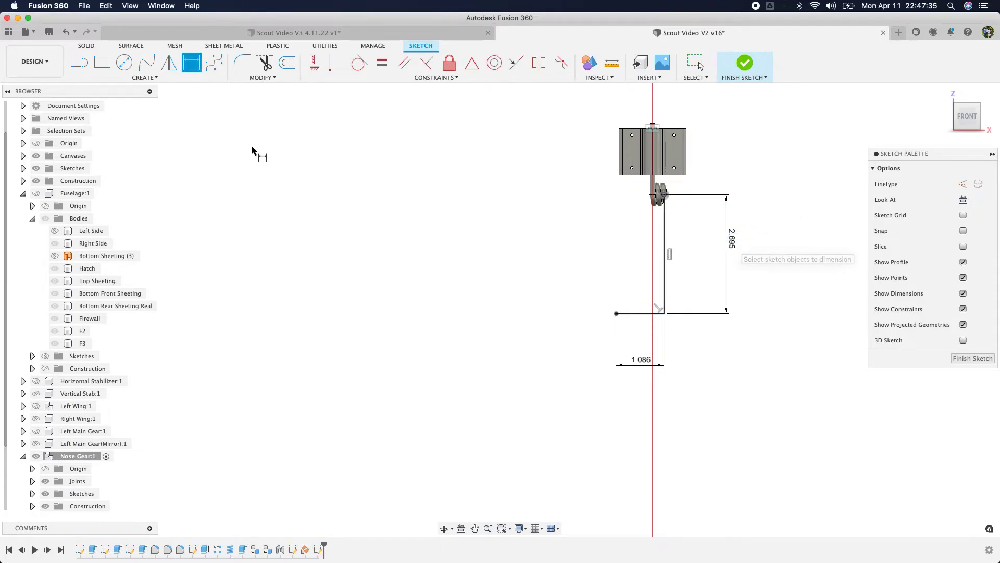
Step: Fillet the corner between the vertical strut line and the horizontal axle line with a radius of about 0.064 in
{"action": "left_click", "coordinate": [242, 63]}
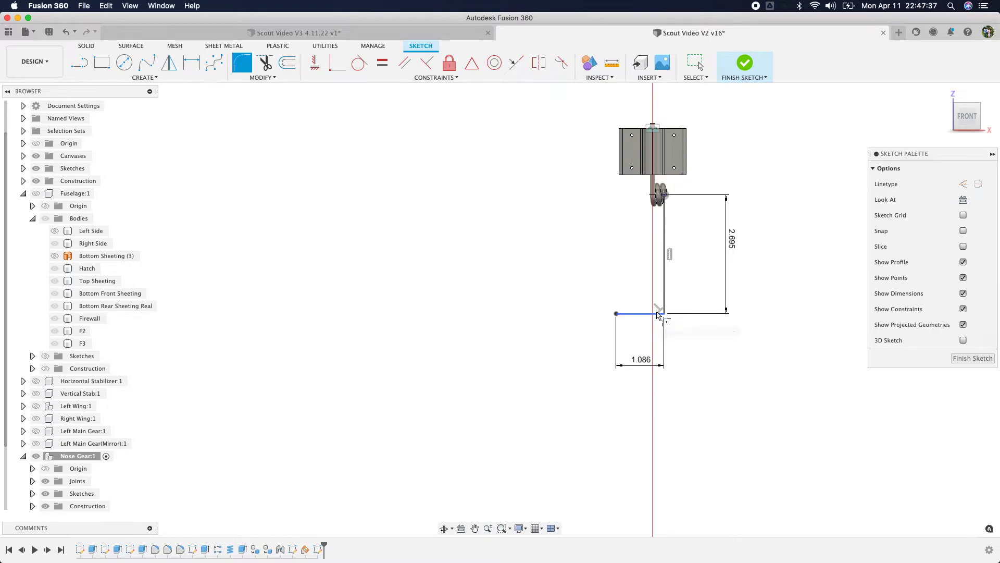
{"action": "left_click", "coordinate": [661, 311]}
{"action": "scroll", "coordinate": [677, 324], "scroll_direction": "up", "scroll_amount": 5}
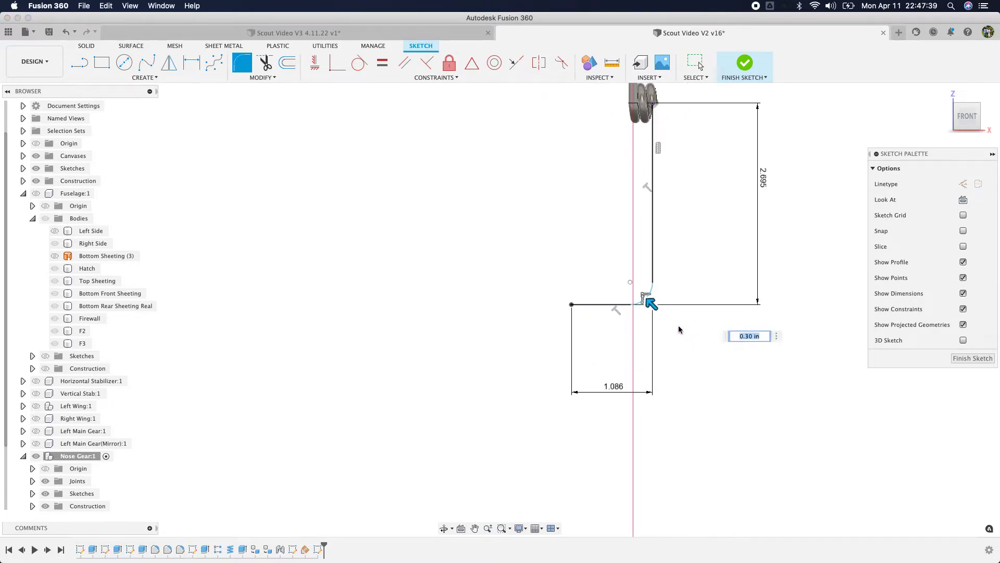
{"action": "left_click_drag", "start_coordinate": [638, 292], "coordinate": [640, 294]}
{"action": "scroll", "coordinate": [732, 325], "scroll_direction": "up", "scroll_amount": 3}
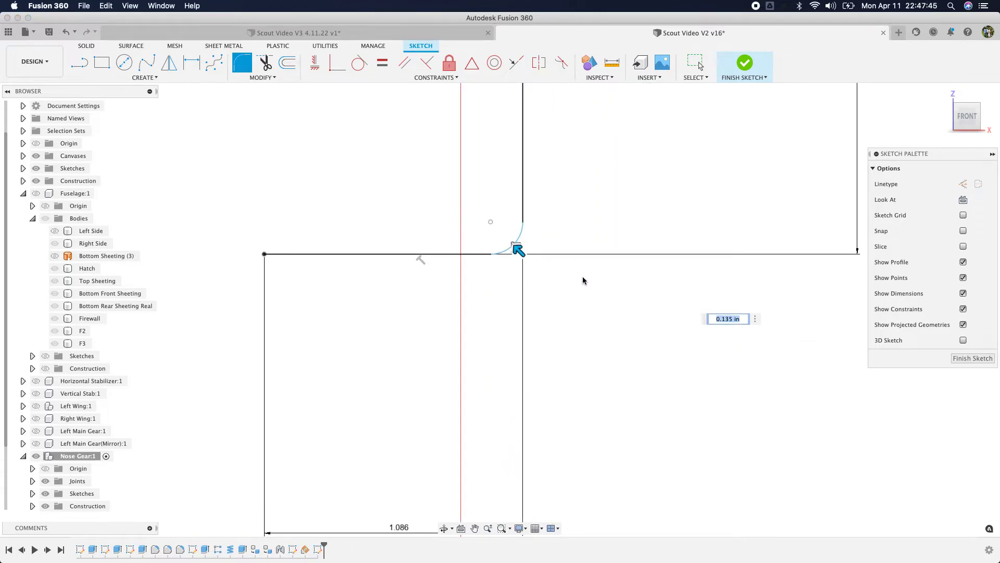
{"action": "left_click_drag", "start_coordinate": [518, 251], "coordinate": [523, 256]}
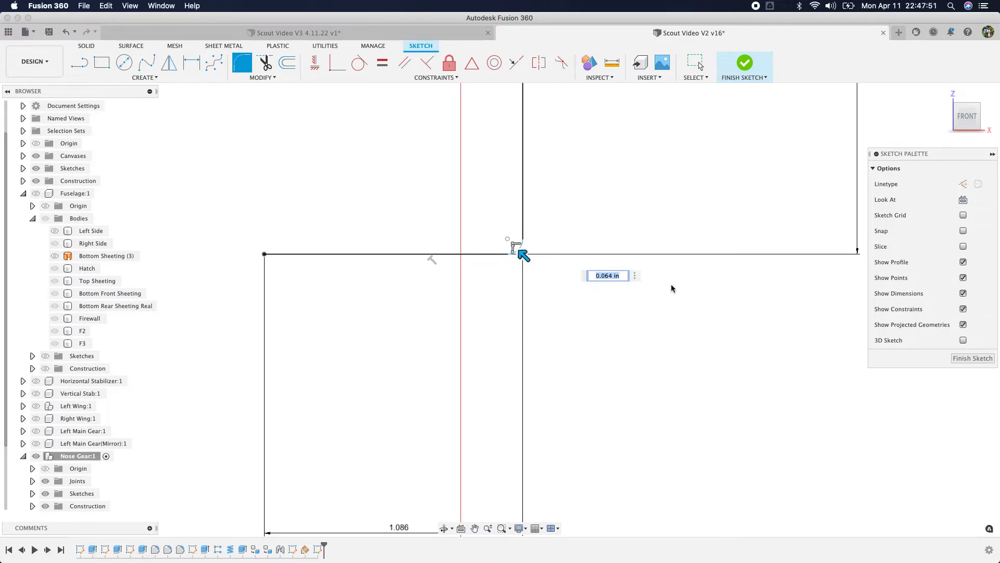
{"action": "key", "text": "Return"}
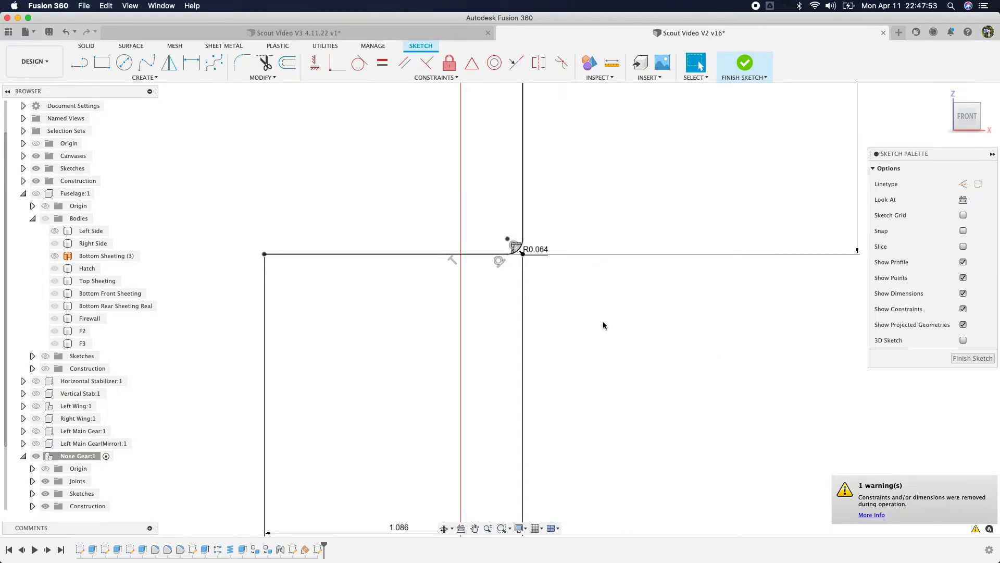
Step: Hide the plan canvases and finish the lower wire path sketch
{"action": "scroll", "coordinate": [602, 325], "scroll_direction": "down", "scroll_amount": 5}
{"action": "mouse_move", "coordinate": [970, 121]}
{"action": "left_mouse_down"}
{"action": "mouse_move", "coordinate": [940, 113]}
{"action": "mouse_move", "coordinate": [944, 106]}
{"action": "mouse_move", "coordinate": [927, 110]}
{"action": "mouse_move", "coordinate": [935, 112]}
{"action": "left_mouse_up"}
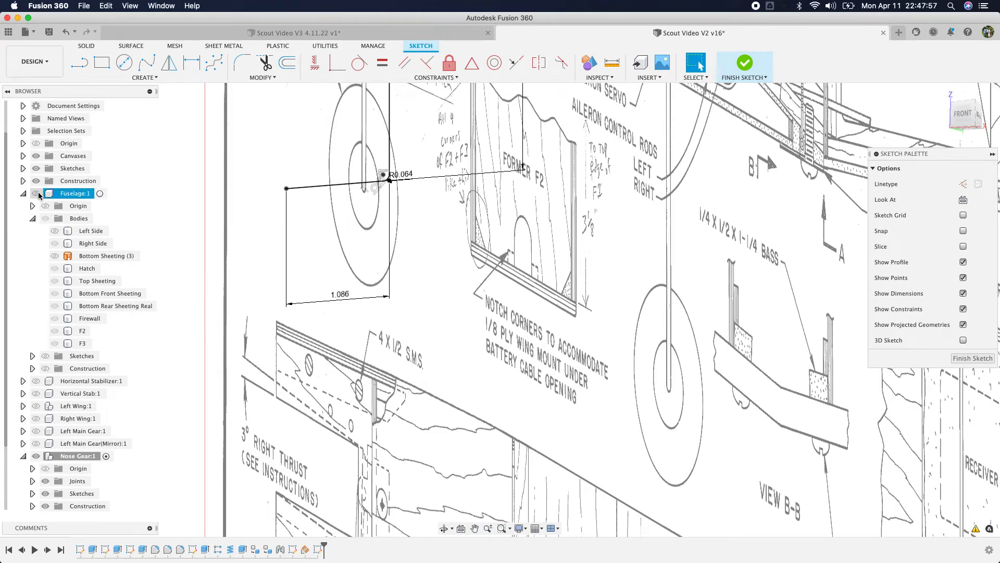
{"action": "left_click", "coordinate": [35, 156]}
{"action": "scroll", "coordinate": [537, 358], "scroll_direction": "down", "scroll_amount": 5}
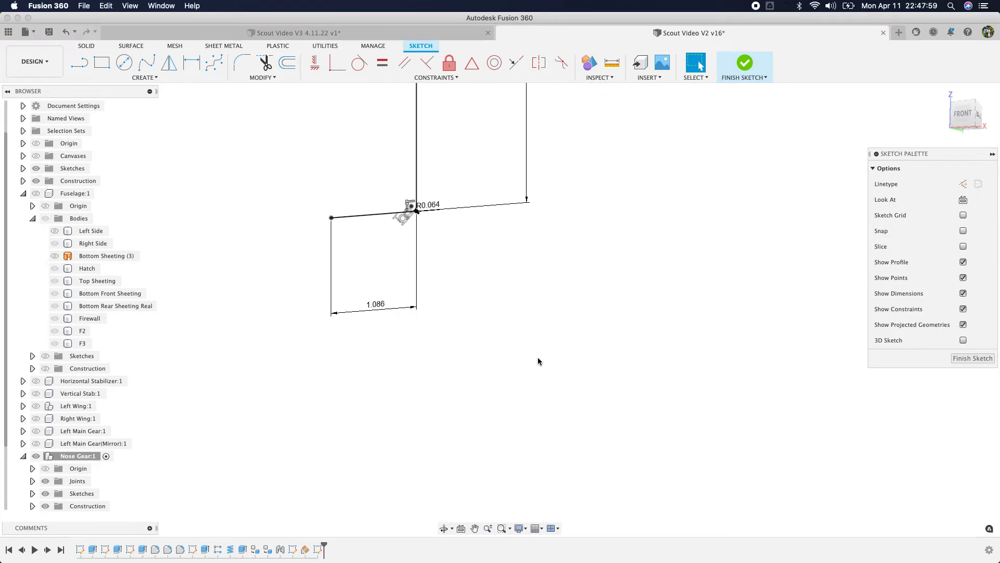
{"action": "left_click", "coordinate": [143, 78]}
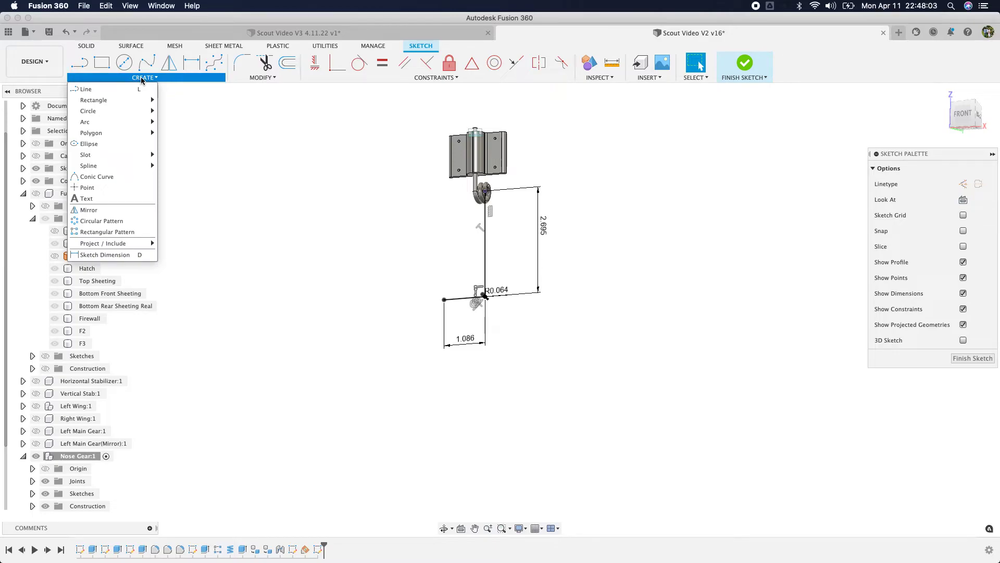
{"action": "left_click", "coordinate": [972, 358]}
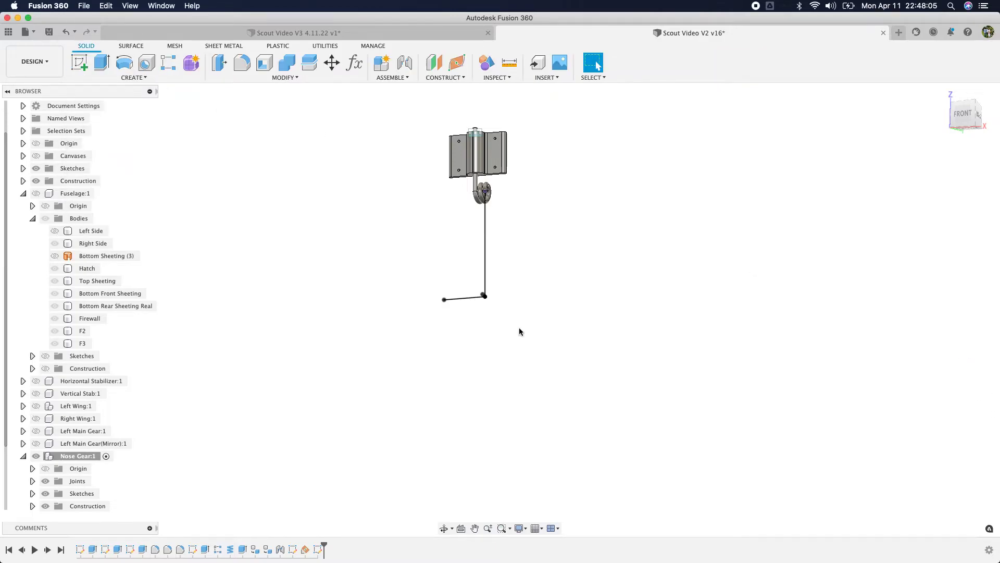
Step: Sweep the circular profile at the coil's end along the lower wire path as a new body to form the strut and axle
{"action": "left_click", "coordinate": [133, 78]}
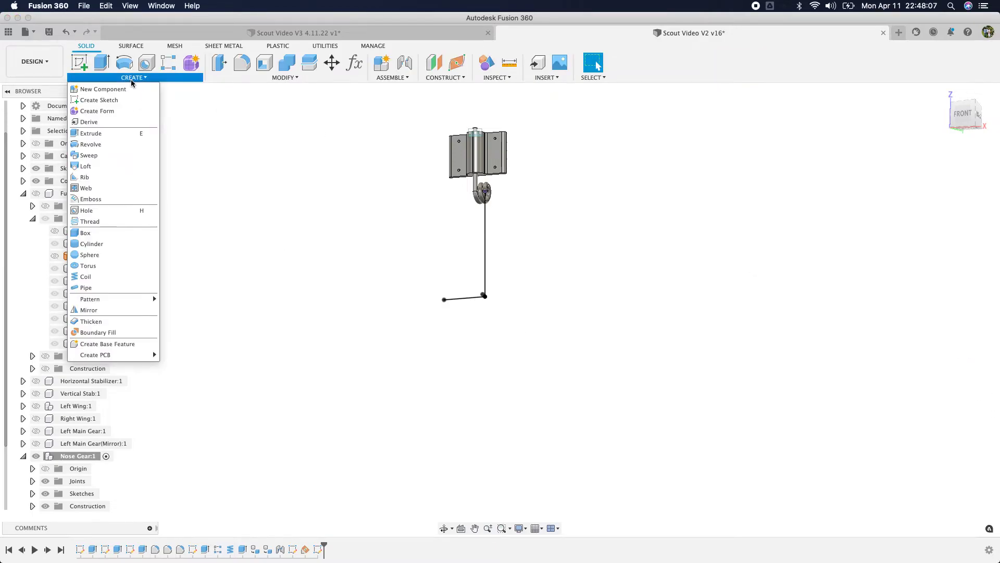
{"action": "left_click", "coordinate": [86, 156]}
{"action": "scroll", "coordinate": [526, 201], "scroll_direction": "up", "scroll_amount": 10}
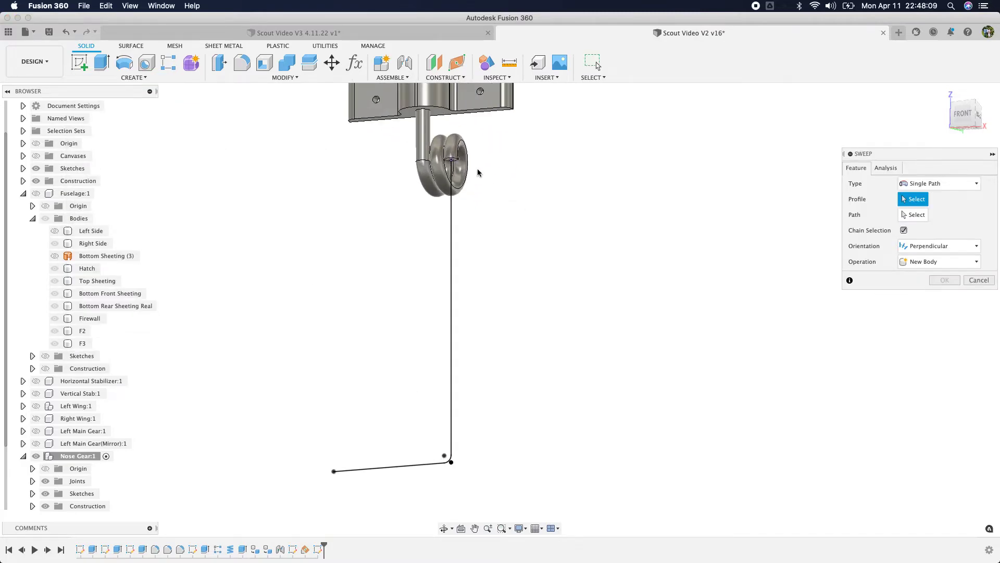
{"action": "scroll", "coordinate": [458, 164], "scroll_direction": "up", "scroll_amount": 3}
{"action": "left_click", "coordinate": [385, 144]}
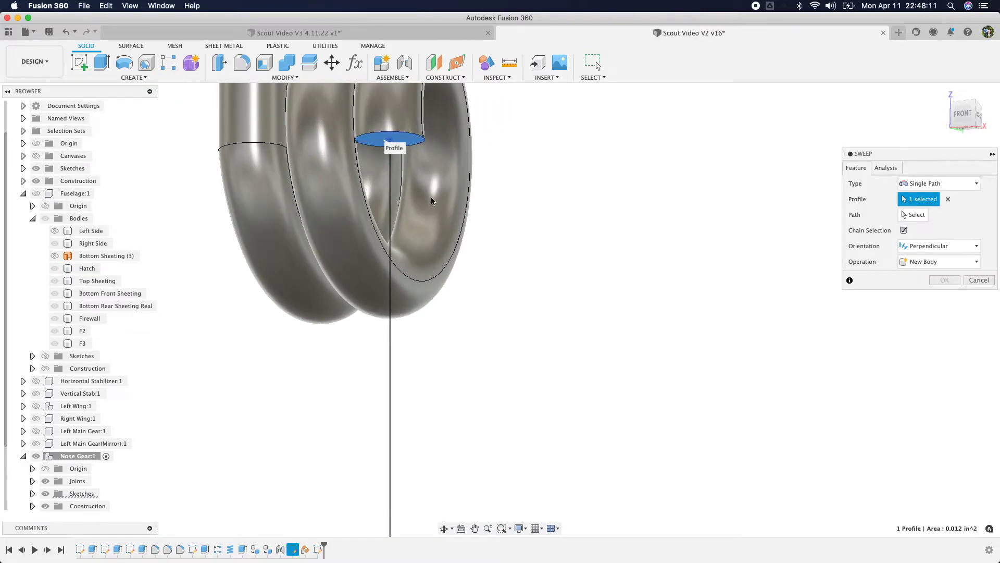
{"action": "left_click", "coordinate": [396, 330]}
{"action": "scroll", "coordinate": [536, 241], "scroll_direction": "down", "scroll_amount": 5}
{"action": "scroll", "coordinate": [573, 346], "scroll_direction": "down", "scroll_amount": 5}
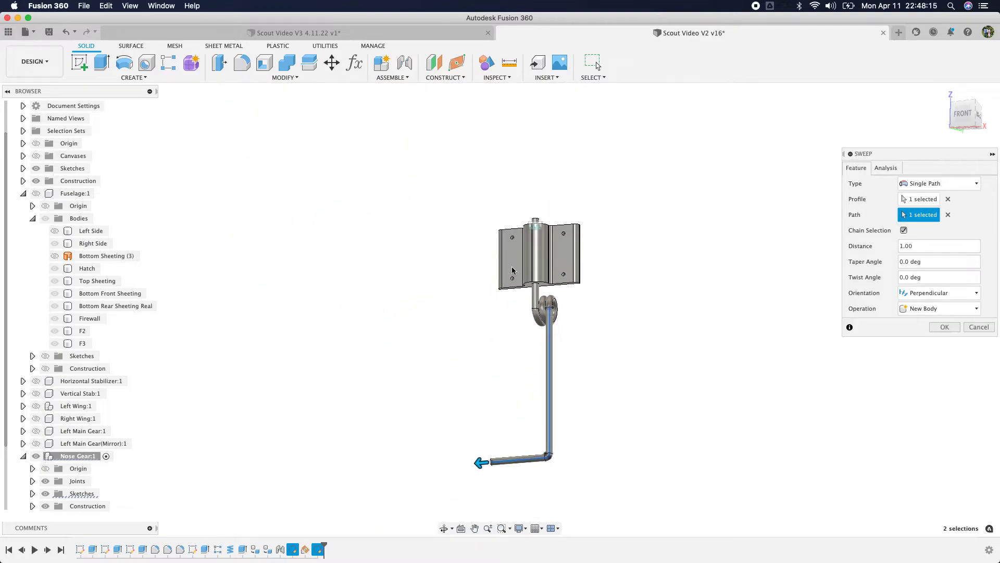
{"action": "left_click", "coordinate": [950, 333]}
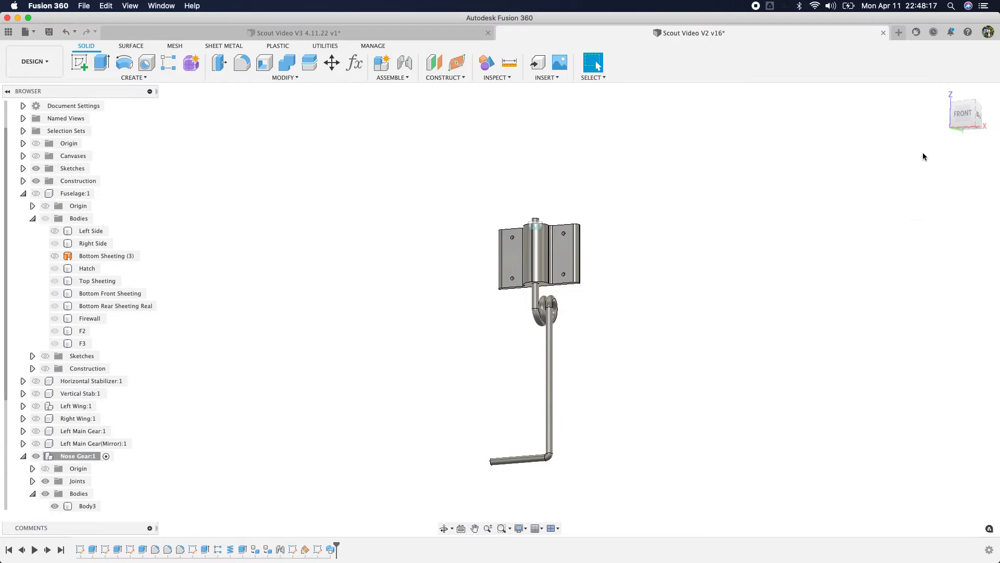
Step: Show the fuselage and examine how the nose gear bracket sits against the firewall
{"action": "left_click_drag", "start_coordinate": [965, 121], "coordinate": [916, 138]}
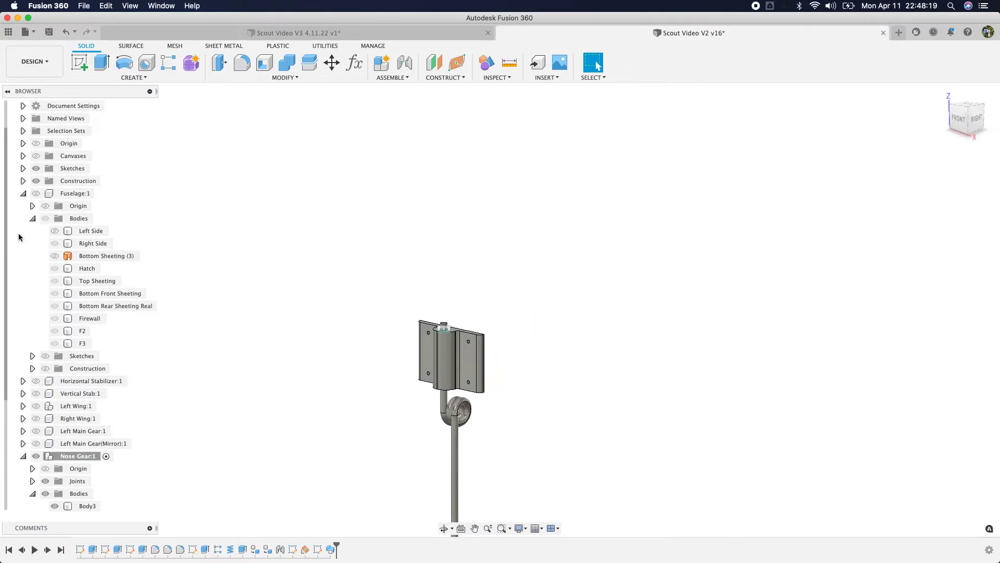
{"action": "left_click", "coordinate": [37, 193]}
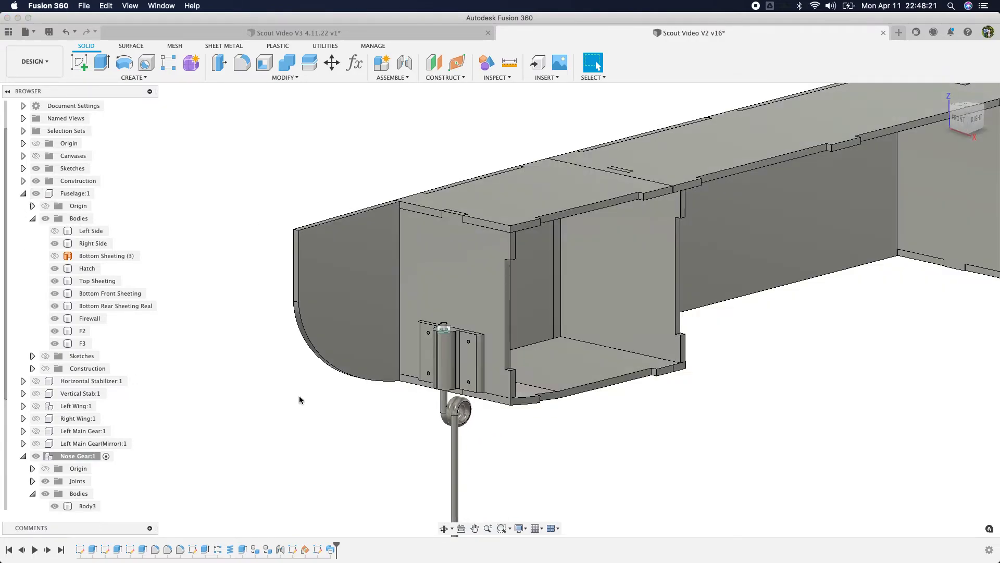
{"action": "scroll", "coordinate": [461, 369], "scroll_direction": "up", "scroll_amount": 5}
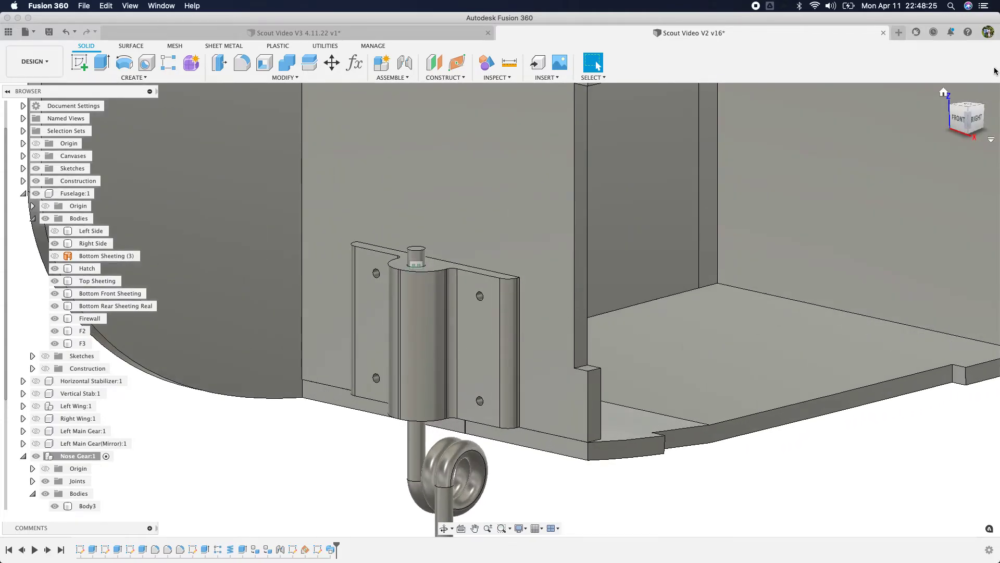
{"action": "left_click_drag", "start_coordinate": [977, 119], "coordinate": [761, 121]}
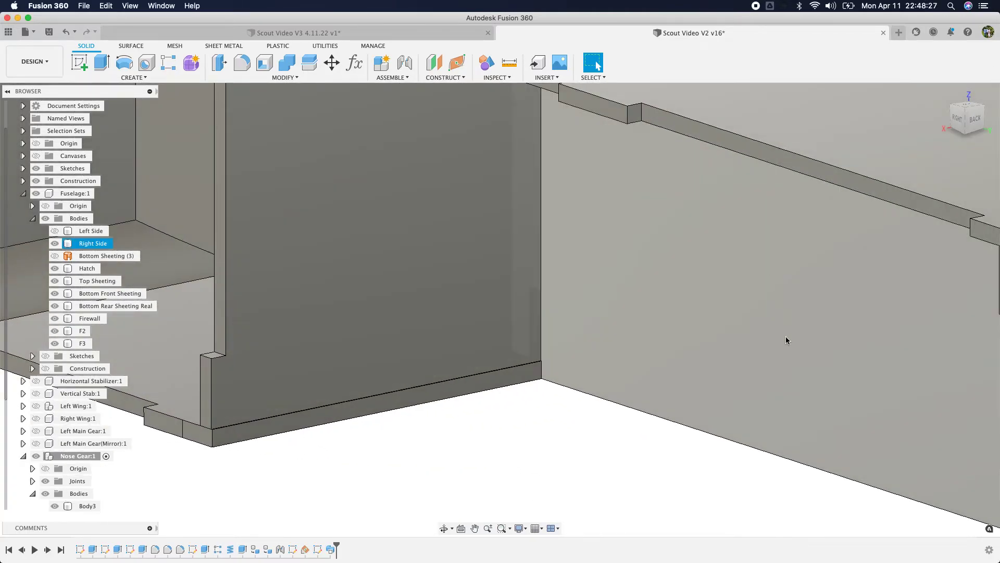
{"action": "scroll", "coordinate": [786, 341], "scroll_direction": "down", "scroll_amount": 4}
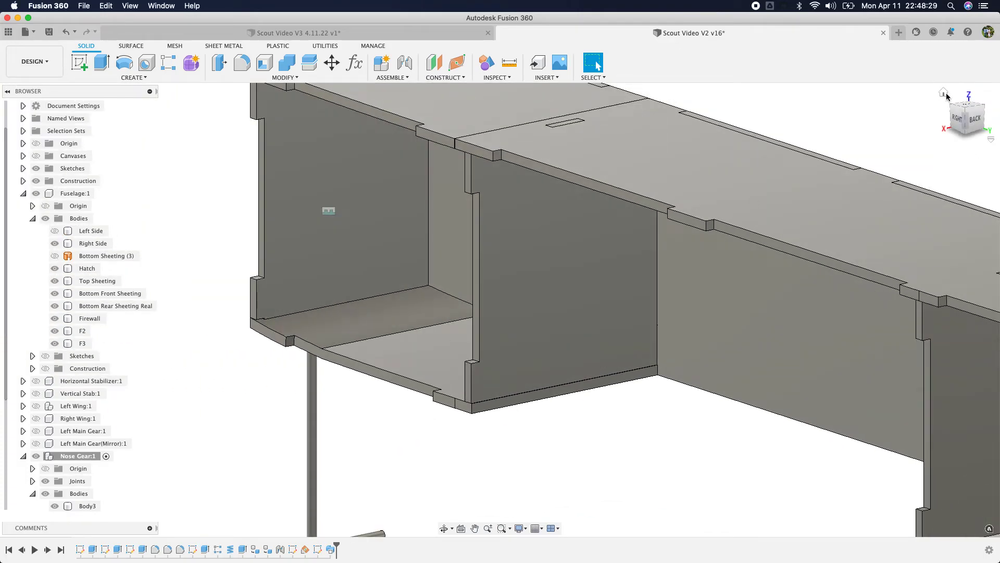
{"action": "left_click", "coordinate": [944, 94]}
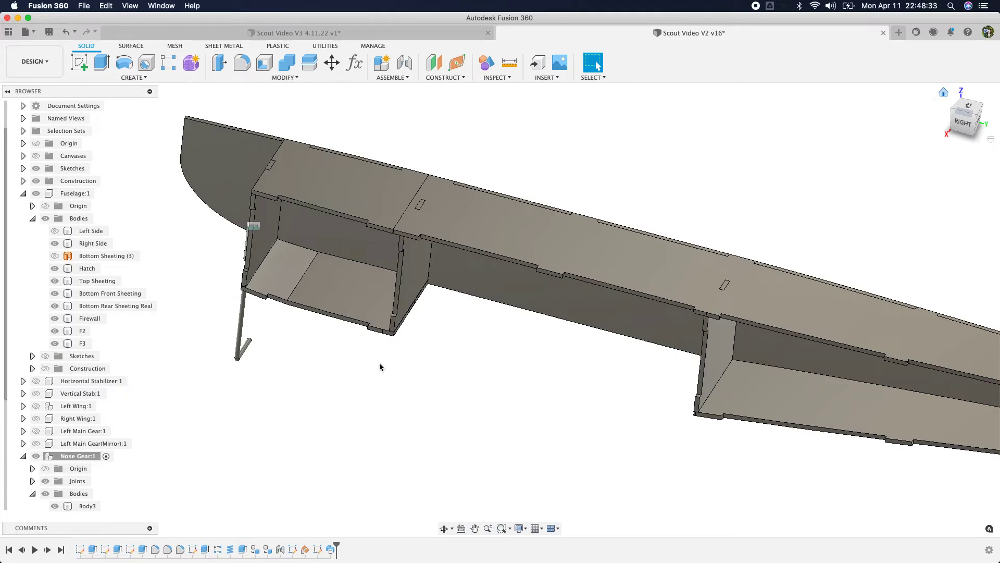
{"action": "scroll", "coordinate": [244, 467], "scroll_direction": "up", "scroll_amount": 10}
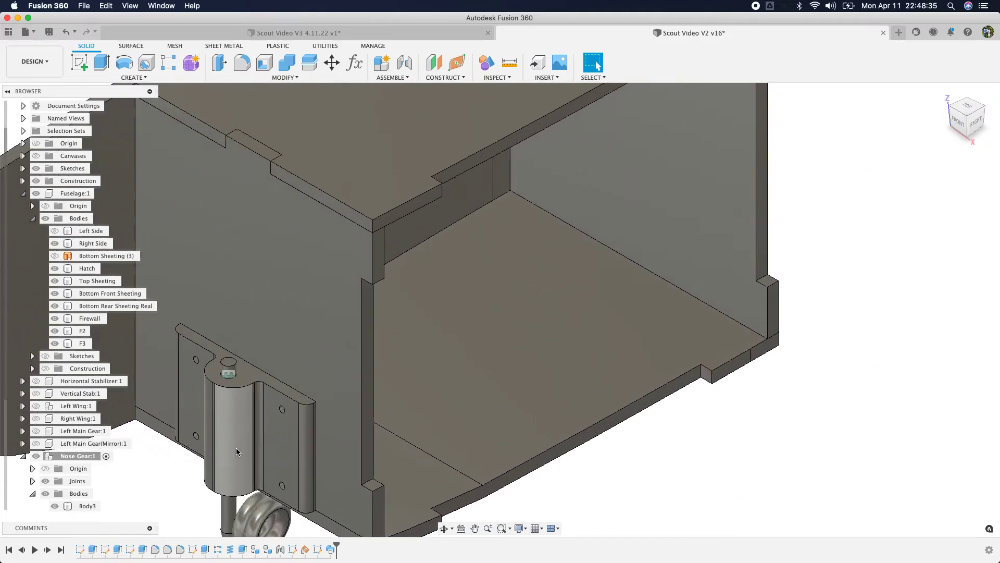
{"action": "scroll", "coordinate": [236, 451], "scroll_direction": "up", "scroll_amount": 3}
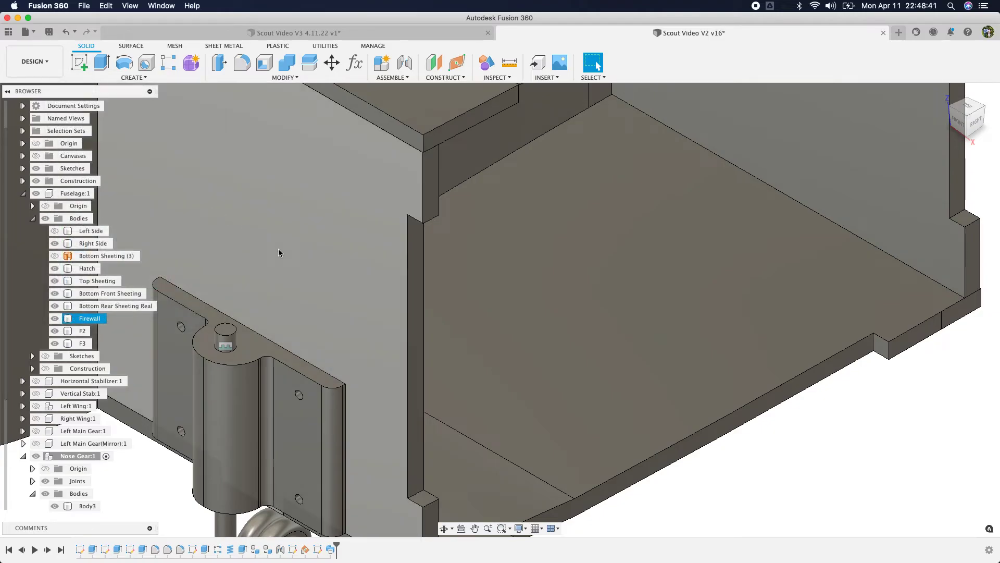
Step: Hide the firewall body and make the fuselage the active component
{"action": "left_click", "coordinate": [311, 266]}
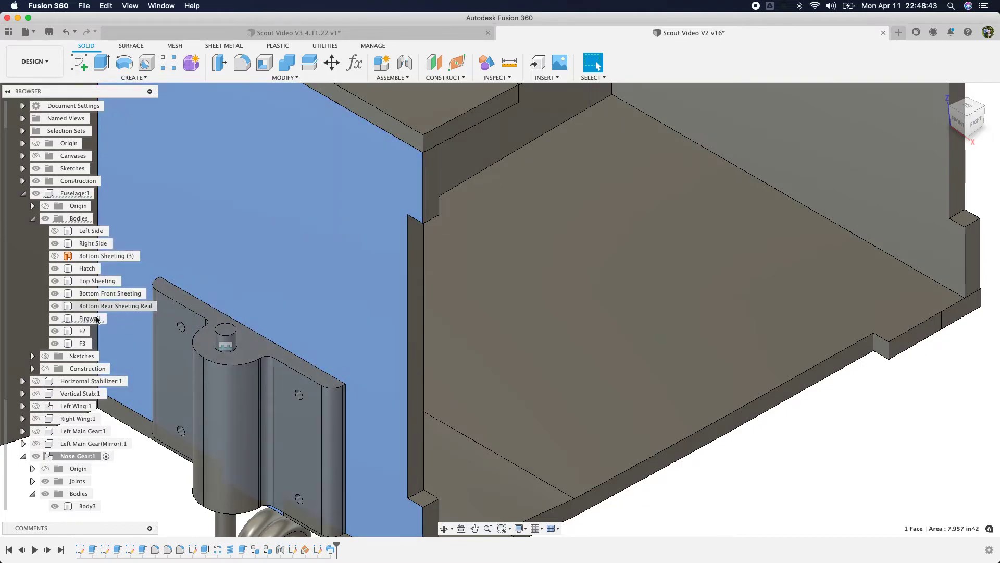
{"action": "left_click", "coordinate": [55, 319]}
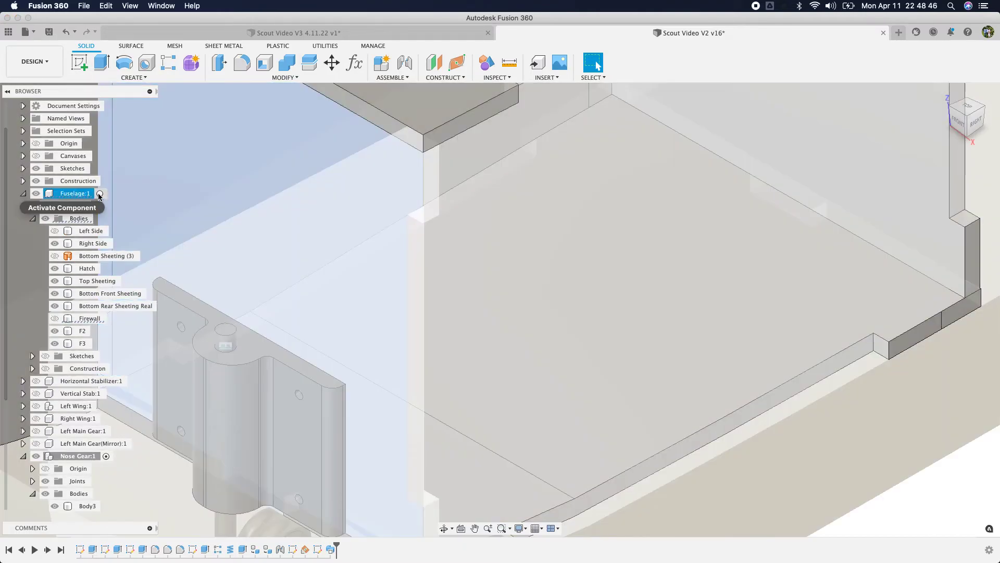
{"action": "left_click", "coordinate": [102, 193]}
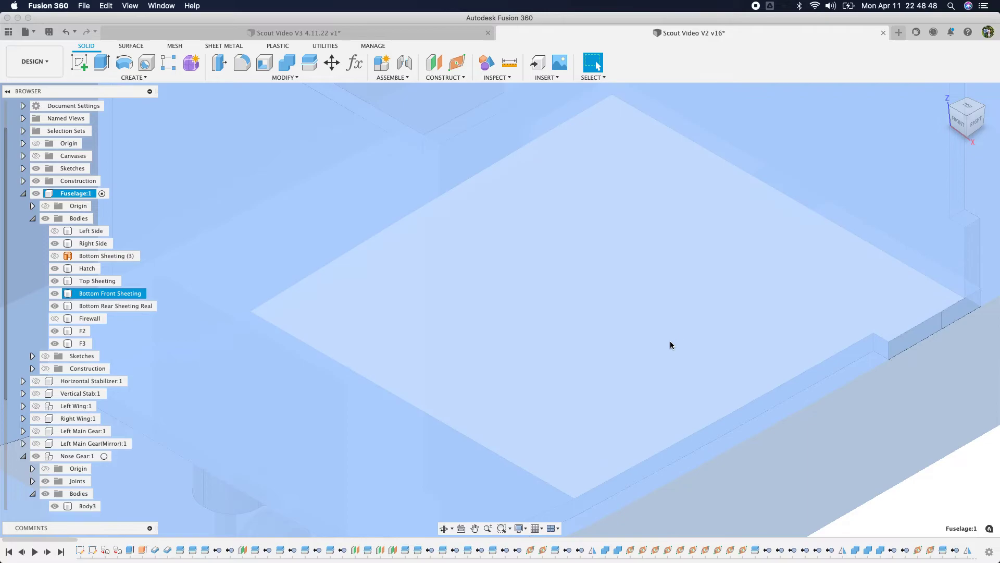
{"action": "scroll", "coordinate": [671, 343], "scroll_direction": "down", "scroll_amount": 3}
{"action": "left_click", "coordinate": [861, 489]}
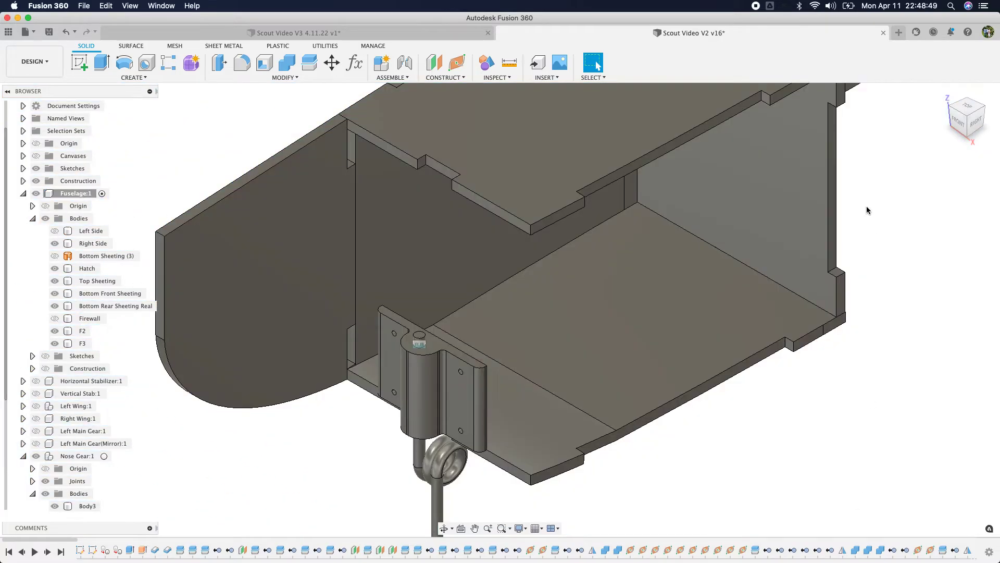
Step: Start a sketch on the rear face of the nose gear bracket and turn on the Slice view
{"action": "left_click_drag", "start_coordinate": [969, 120], "coordinate": [905, 119]}
{"action": "scroll", "coordinate": [788, 451], "scroll_direction": "down", "scroll_amount": 3}
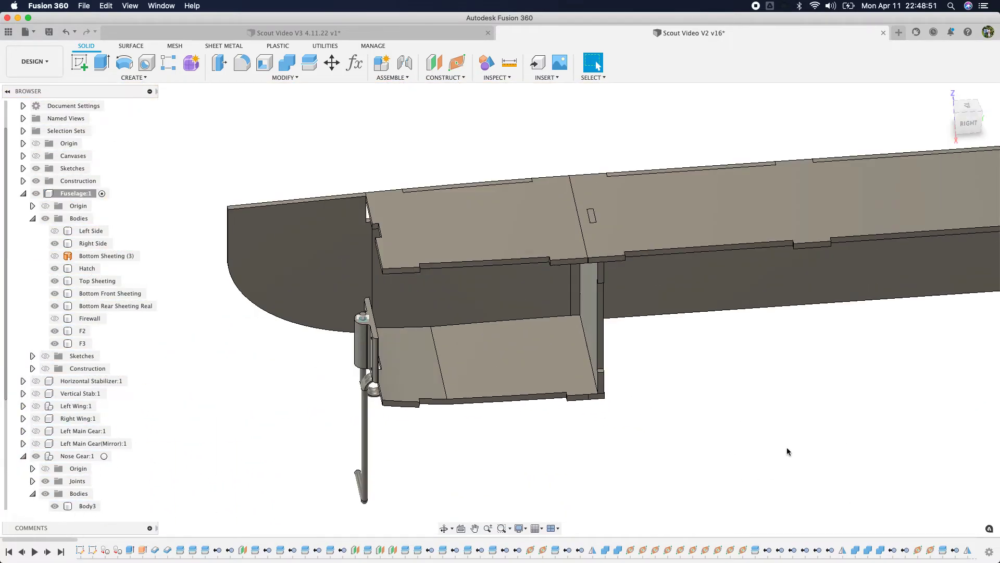
{"action": "left_click", "coordinate": [973, 128]}
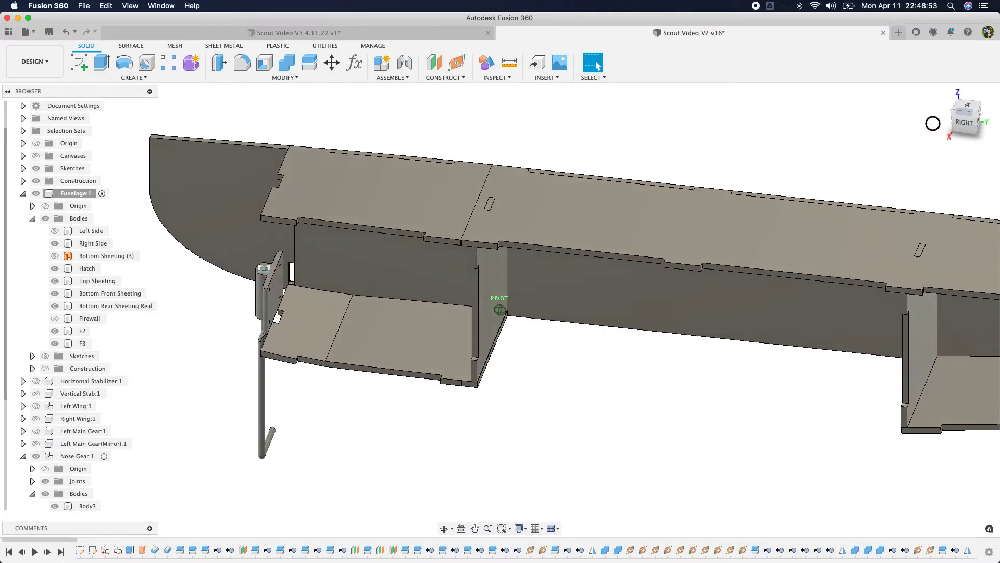
{"action": "left_click", "coordinate": [226, 247]}
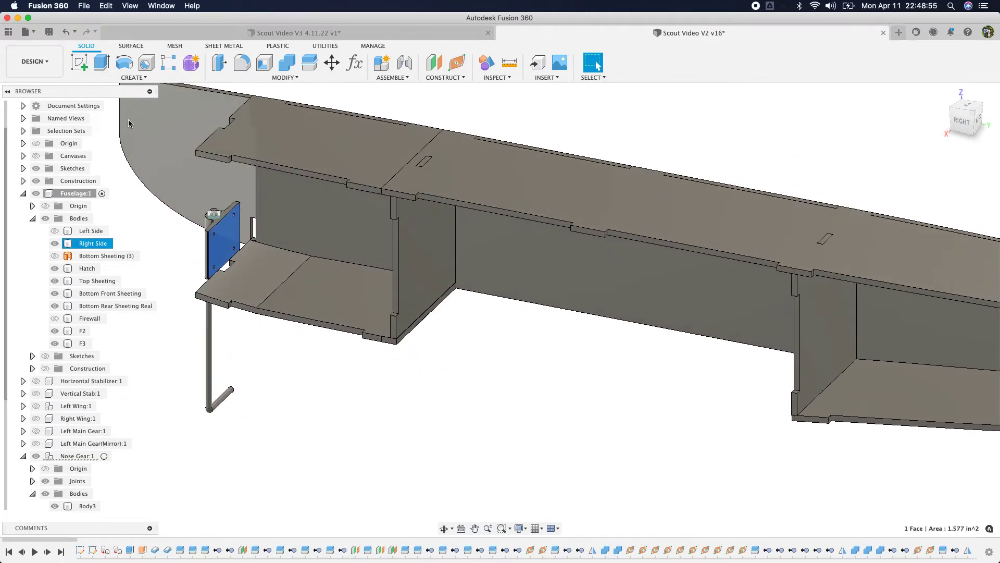
{"action": "left_click", "coordinate": [78, 66]}
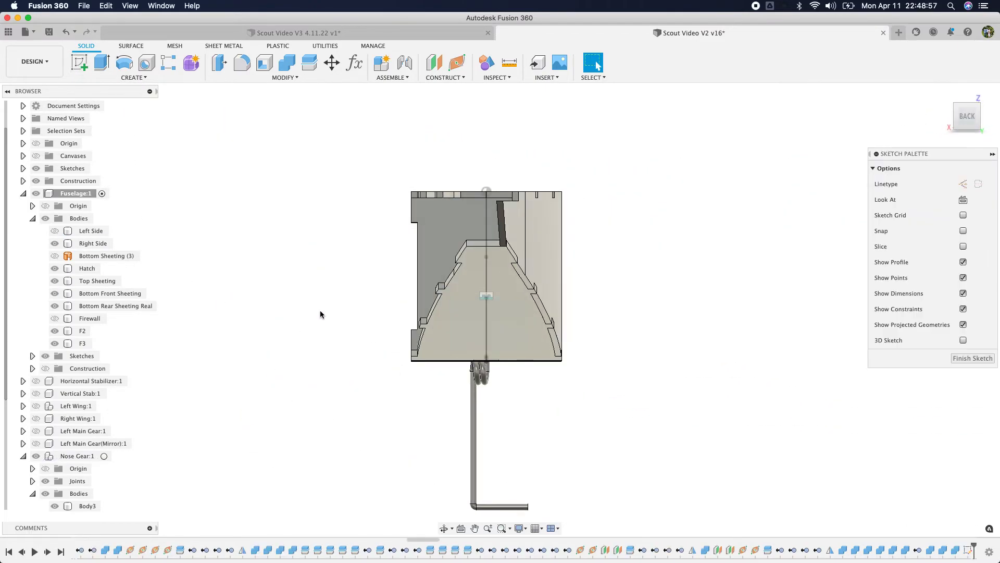
{"action": "left_click", "coordinate": [963, 246]}
{"action": "scroll", "coordinate": [505, 320], "scroll_direction": "up", "scroll_amount": 5}
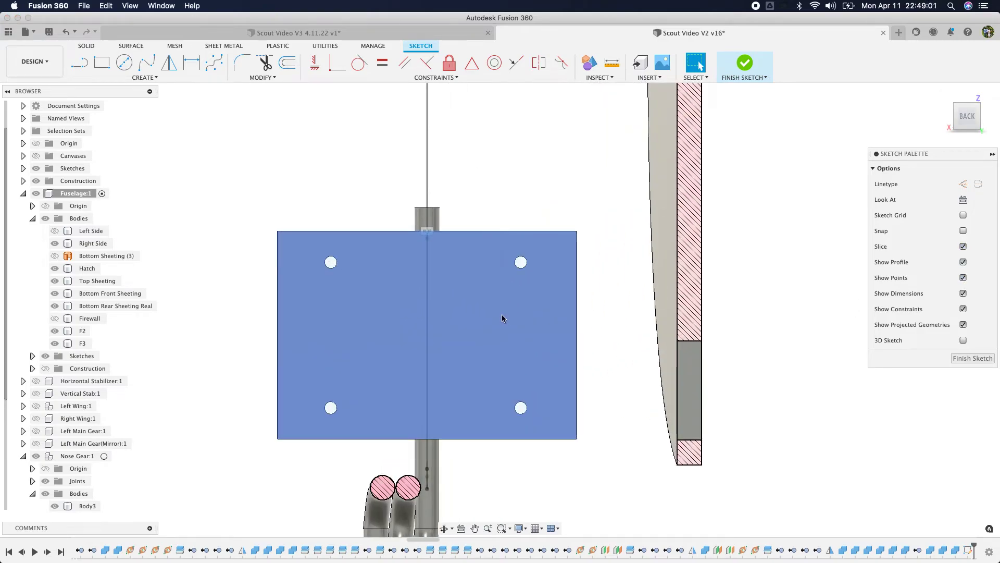
Step: Project the bracket's rear face with its four mounting holes into the sketch and finish the sketch
{"action": "key", "text": "p"}
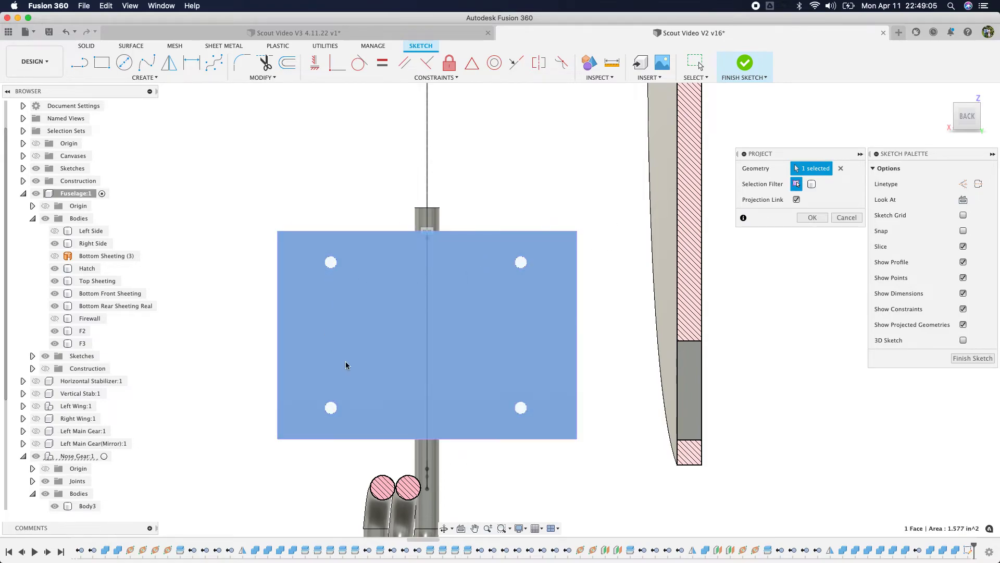
{"action": "left_click", "coordinate": [812, 217]}
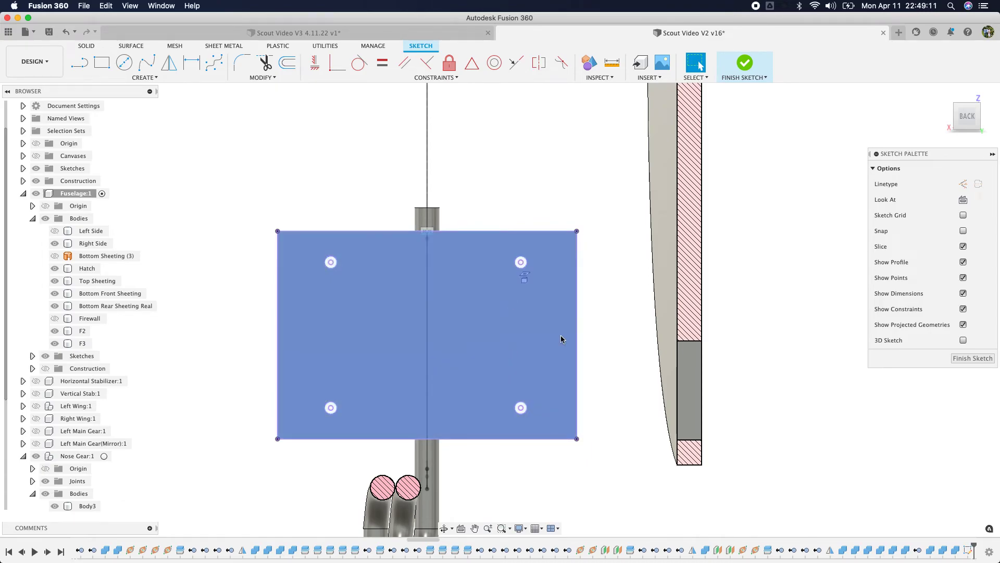
{"action": "left_click", "coordinate": [972, 358]}
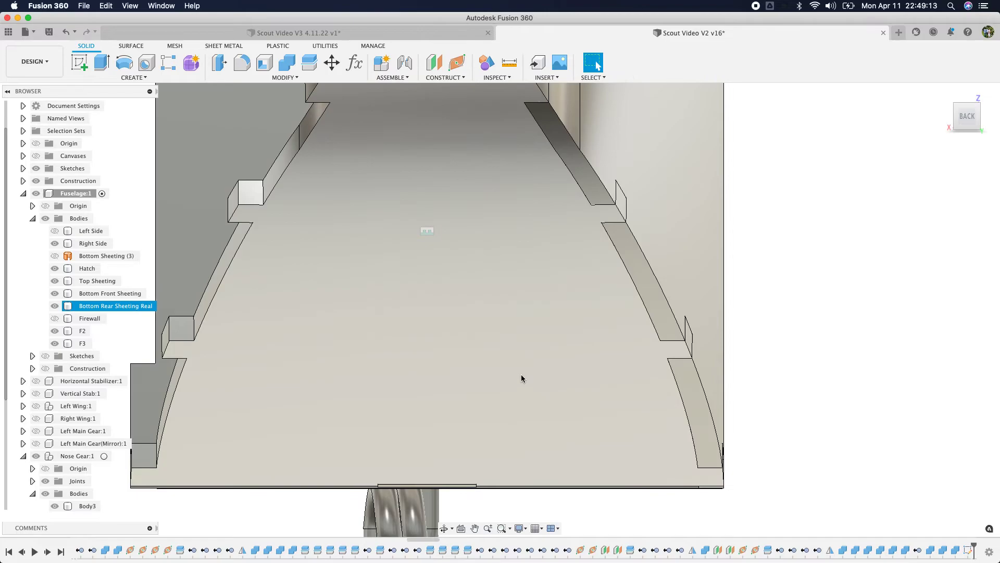
Step: Hide the nose gear component and show the firewall body again
{"action": "left_click_drag", "start_coordinate": [947, 126], "coordinate": [521, 150]}
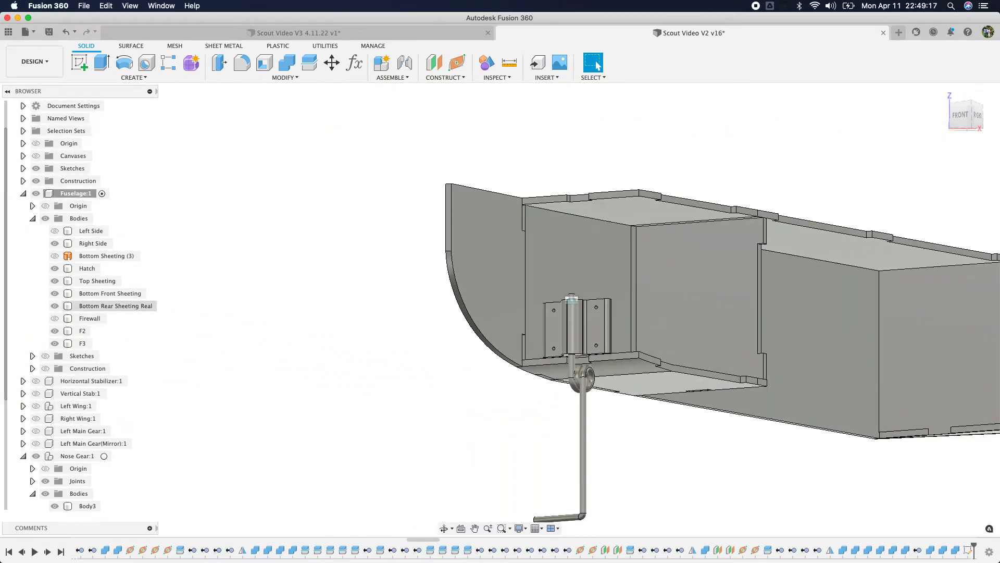
{"action": "left_click", "coordinate": [34, 456]}
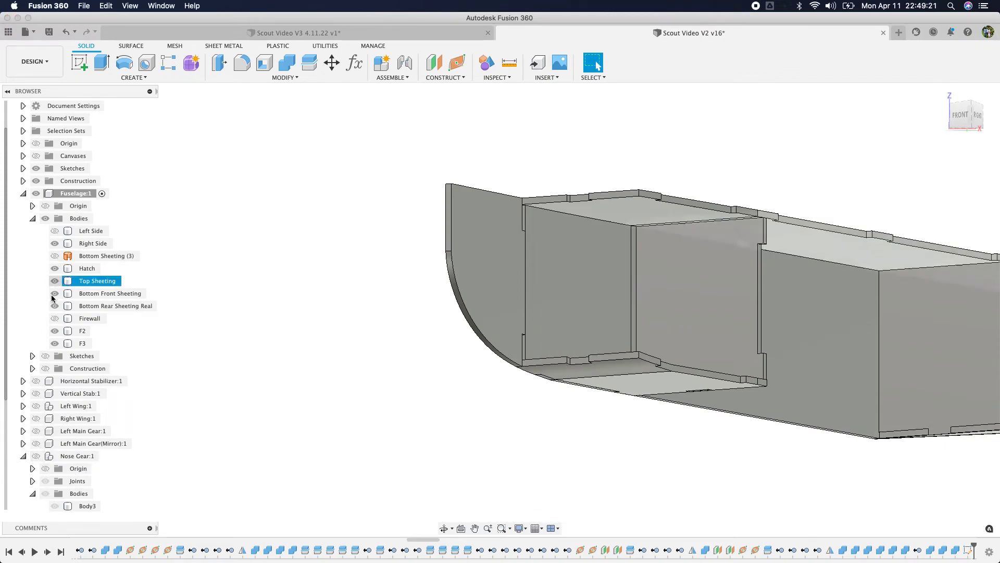
{"action": "left_click", "coordinate": [55, 318]}
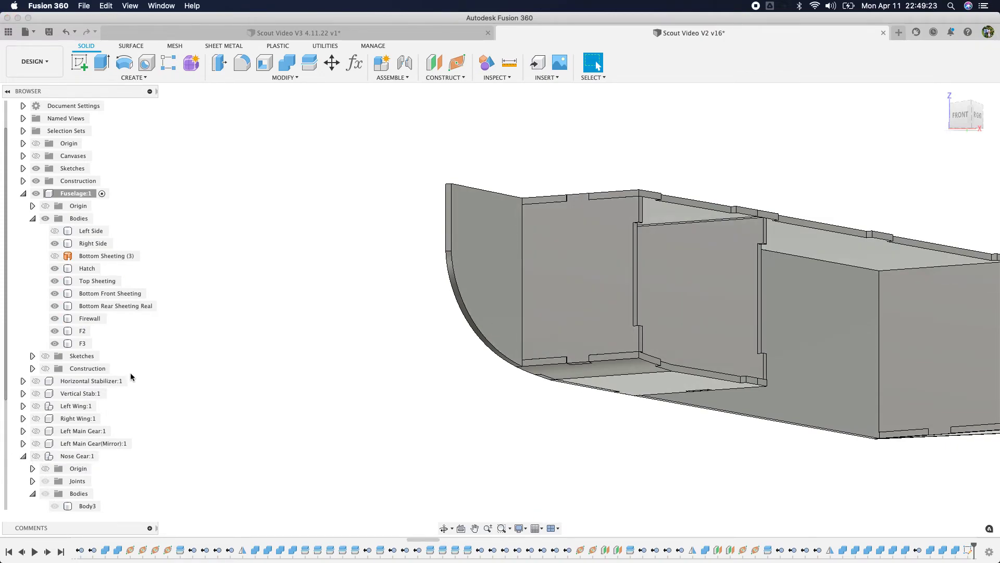
Step: Show the fuselage's sketches and hide the Side Profile and Top Profile, keeping the projected bracket sketch displayed on the firewall
{"action": "left_click", "coordinate": [45, 356]}
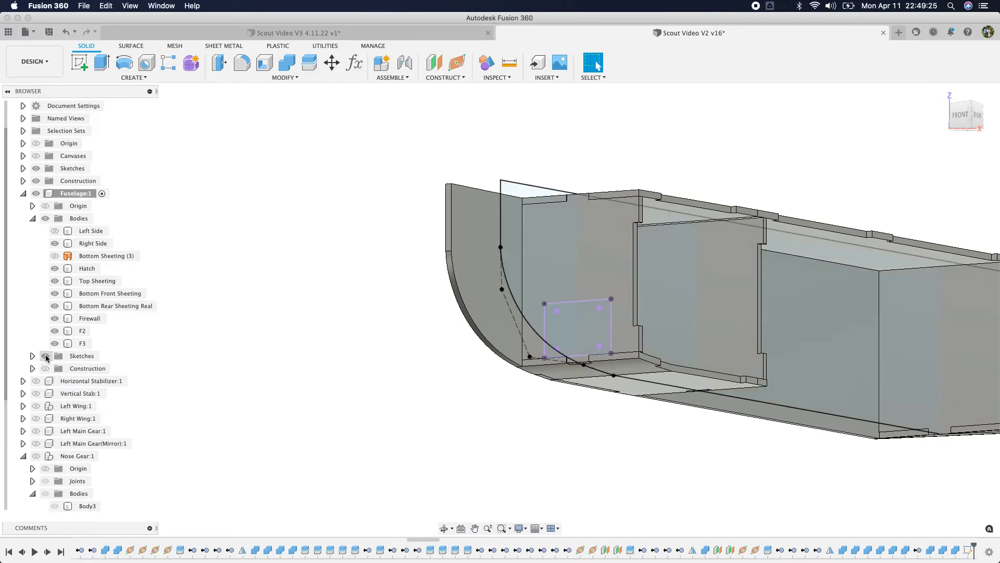
{"action": "scroll", "coordinate": [587, 313], "scroll_direction": "up", "scroll_amount": 5}
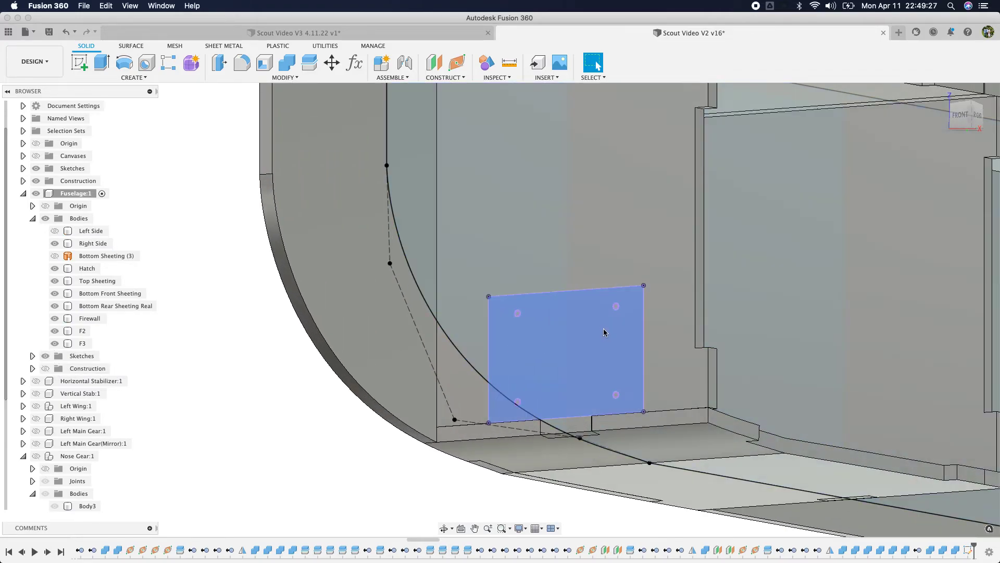
{"action": "scroll", "coordinate": [617, 310], "scroll_direction": "up", "scroll_amount": 3}
{"action": "left_click", "coordinate": [616, 307]}
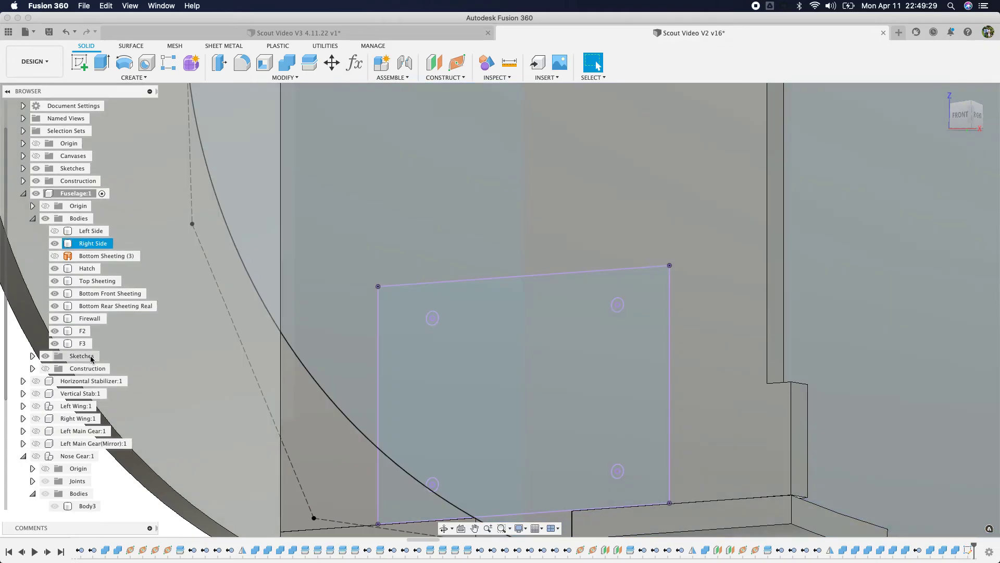
{"action": "left_click", "coordinate": [32, 356]}
{"action": "left_click", "coordinate": [55, 380]}
{"action": "left_click", "coordinate": [55, 381]}
{"action": "left_click", "coordinate": [54, 368]}
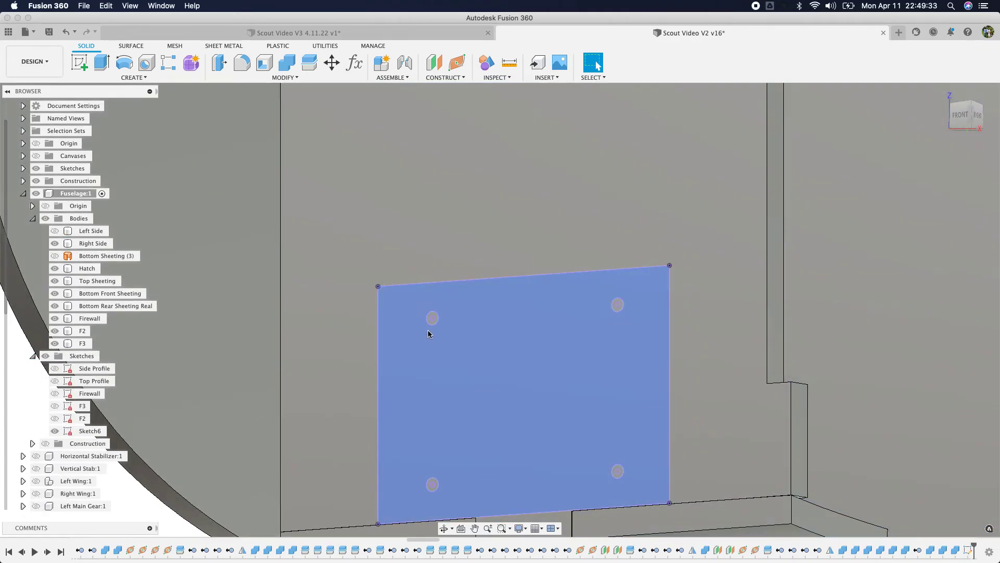
Step: Extrude the four projected bracket hole circles as a 0.125 in cut through the fuselage firewall
{"action": "scroll", "coordinate": [439, 317], "scroll_direction": "up", "scroll_amount": 3}
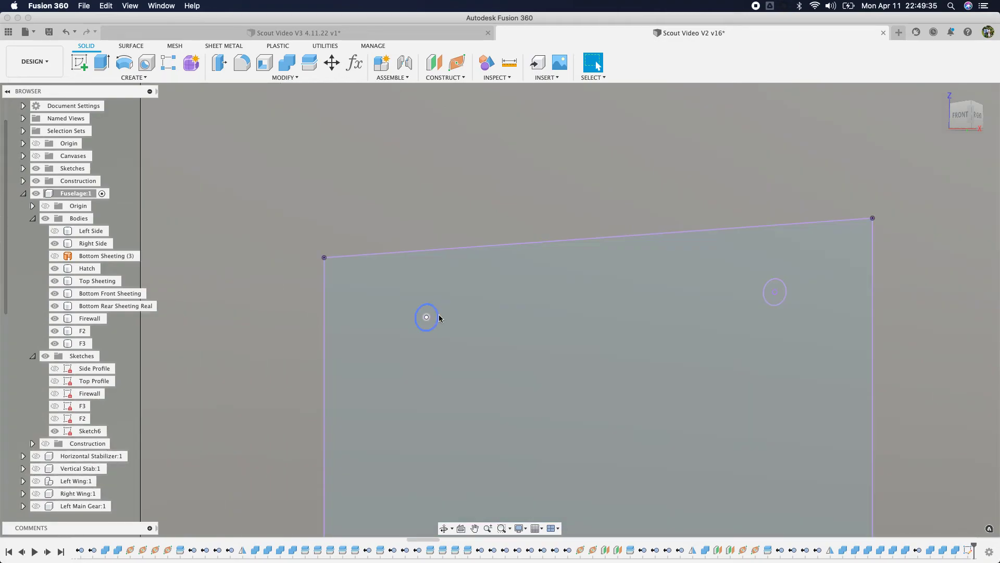
{"action": "left_click", "coordinate": [427, 316]}
{"action": "left_click", "coordinate": [105, 69]}
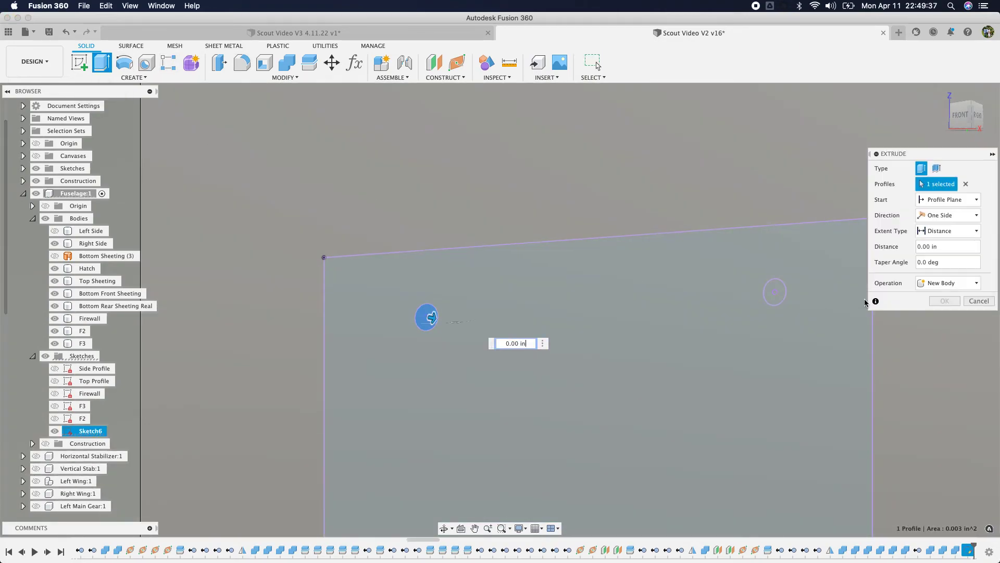
{"action": "left_click", "coordinate": [776, 291]}
{"action": "scroll", "coordinate": [529, 271], "scroll_direction": "down", "scroll_amount": 3}
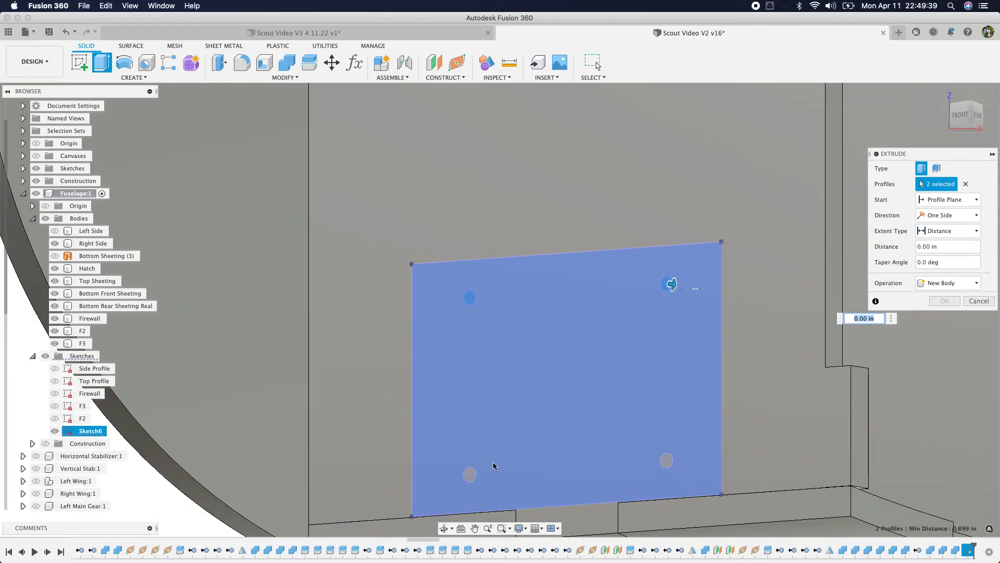
{"action": "left_click", "coordinate": [469, 474]}
{"action": "left_click", "coordinate": [666, 460]}
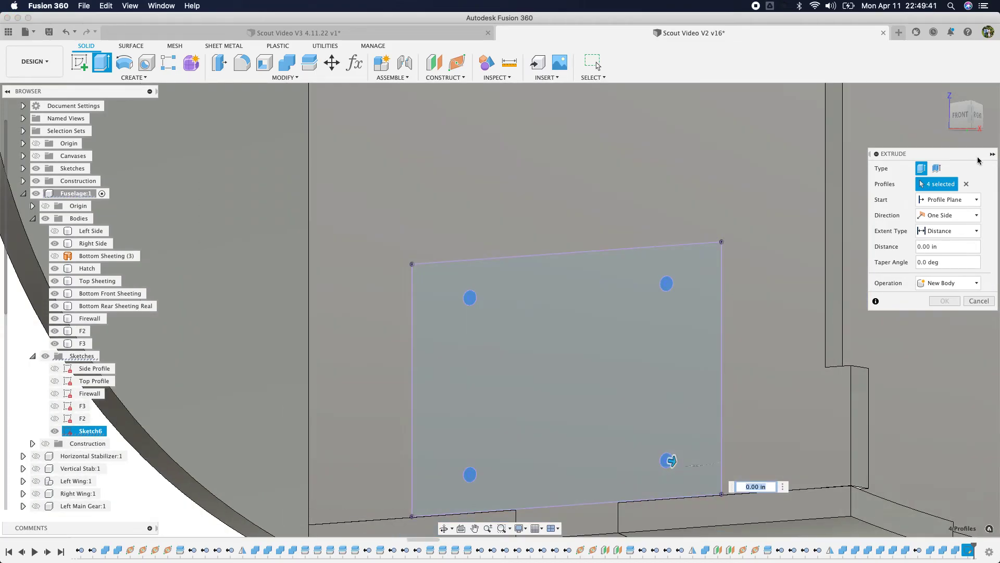
{"action": "left_click_drag", "start_coordinate": [964, 117], "coordinate": [852, 125]}
{"action": "left_click", "coordinate": [367, 318]}
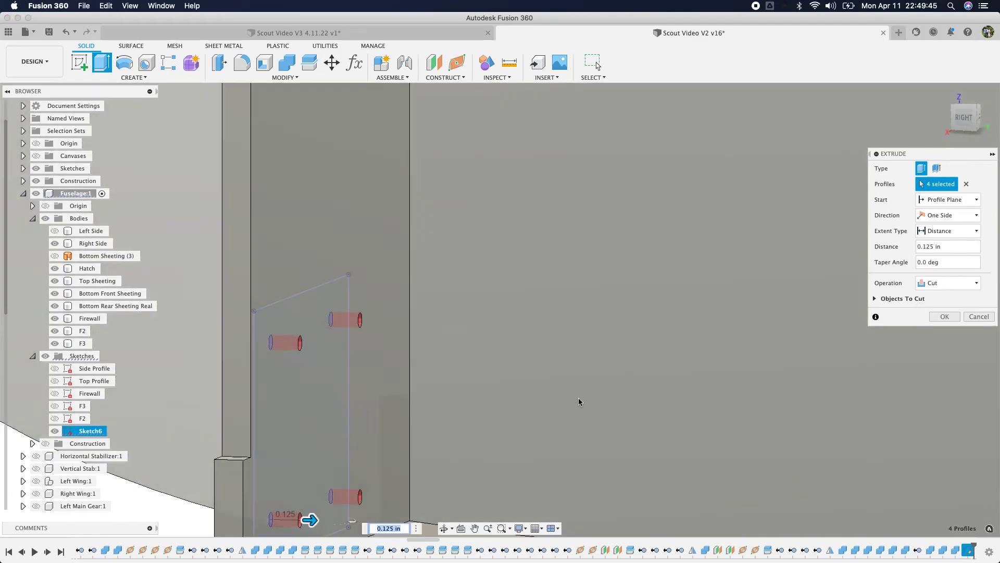
{"action": "key", "text": "Return"}
Step: Show the nose gear component again, collapse its browser entry and return to the home view
{"action": "scroll", "coordinate": [754, 404], "scroll_direction": "down", "scroll_amount": 5}
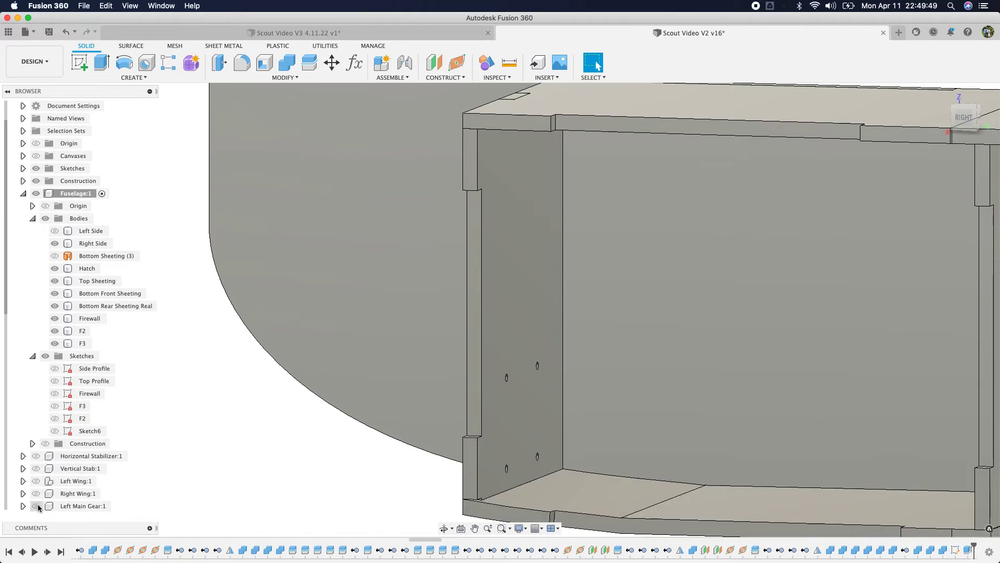
{"action": "scroll", "coordinate": [41, 499], "scroll_direction": "down", "scroll_amount": 2}
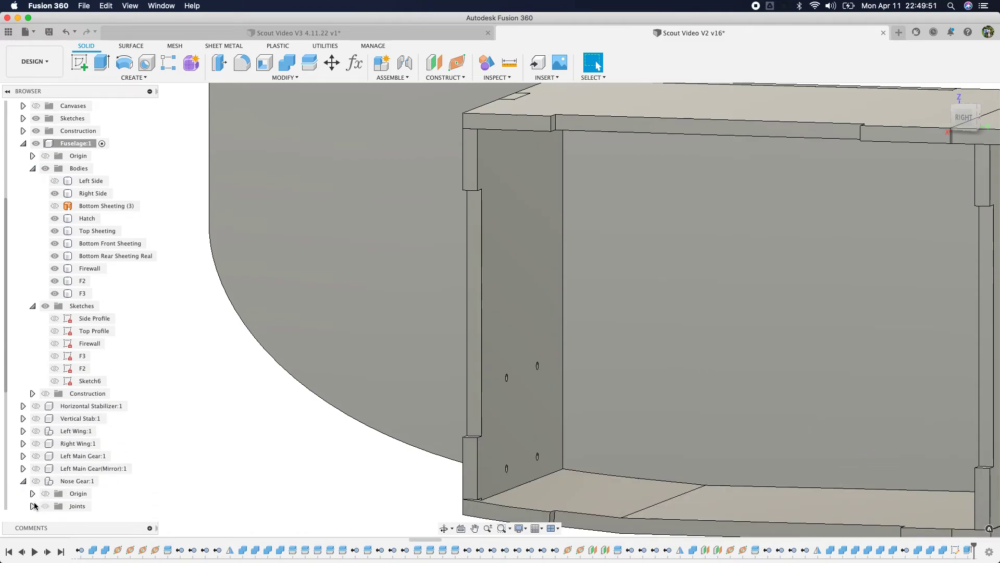
{"action": "left_click", "coordinate": [35, 480]}
{"action": "left_click", "coordinate": [23, 481]}
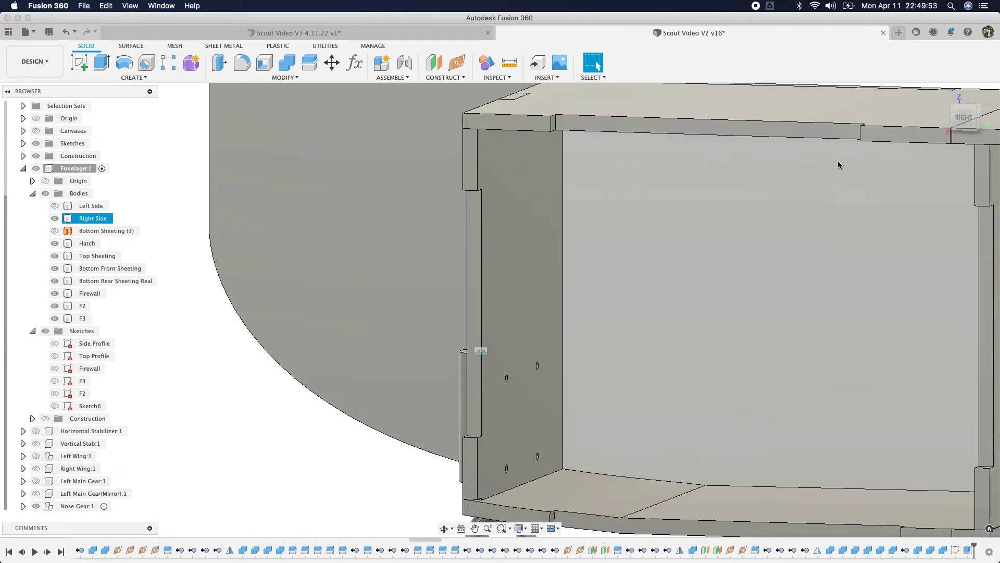
{"action": "left_click", "coordinate": [940, 94]}
Step: Examine how the nose gear bracket sits on the firewall, up close and in relation to the whole fuselage
{"action": "scroll", "coordinate": [291, 439], "scroll_direction": "up", "scroll_amount": 5}
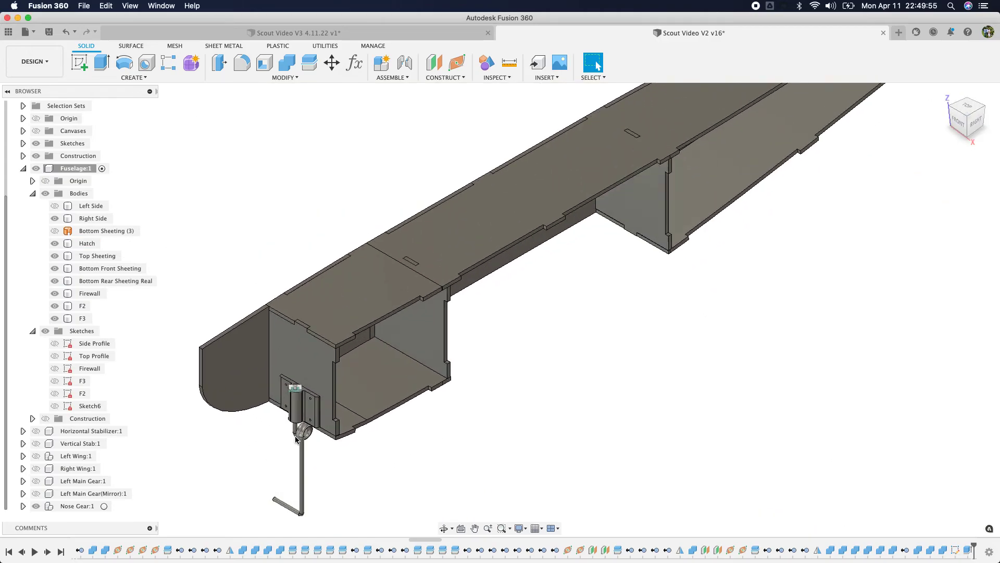
{"action": "scroll", "coordinate": [290, 368], "scroll_direction": "up", "scroll_amount": 3}
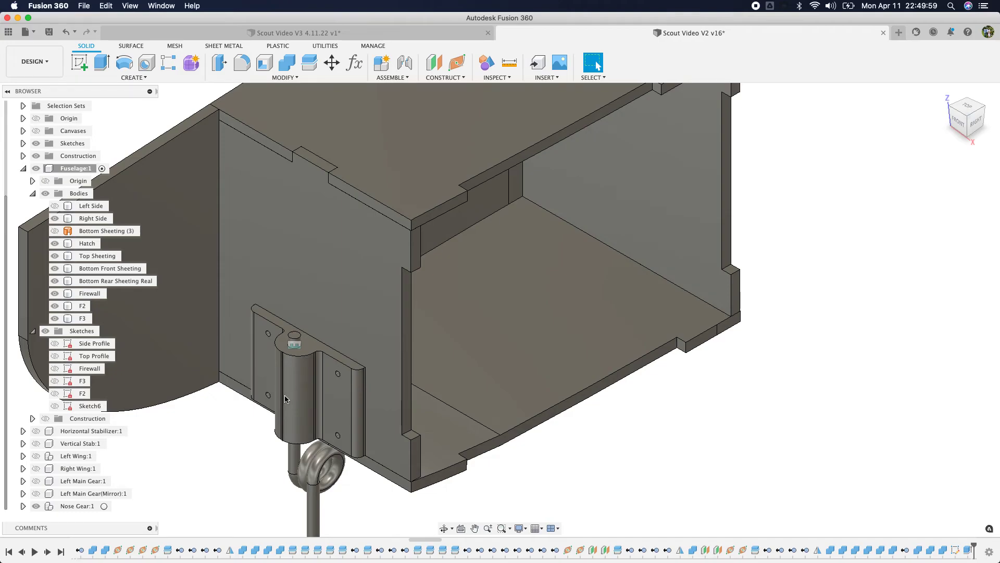
{"action": "scroll", "coordinate": [281, 396], "scroll_direction": "up", "scroll_amount": 4}
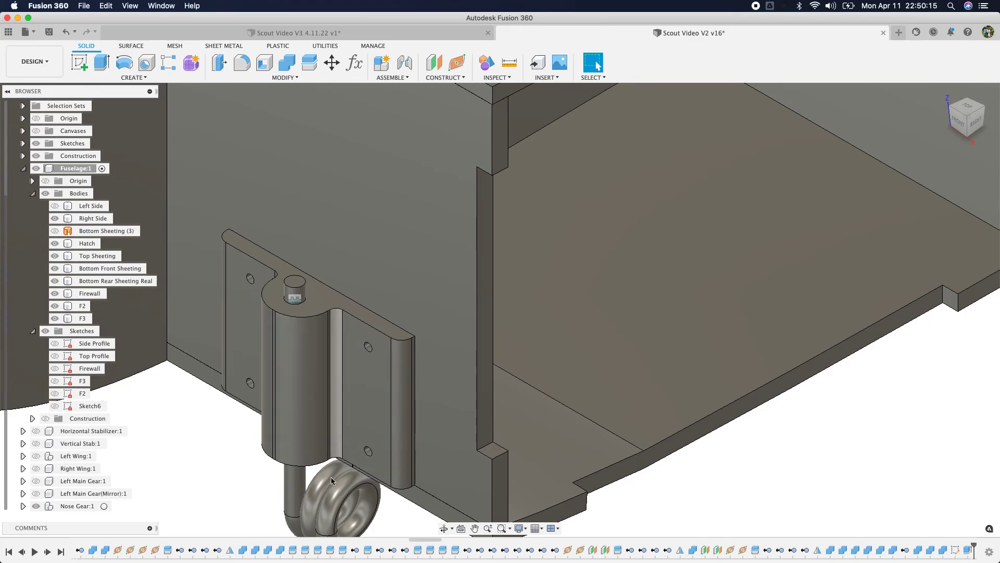
{"action": "scroll", "coordinate": [386, 438], "scroll_direction": "down", "scroll_amount": 5}
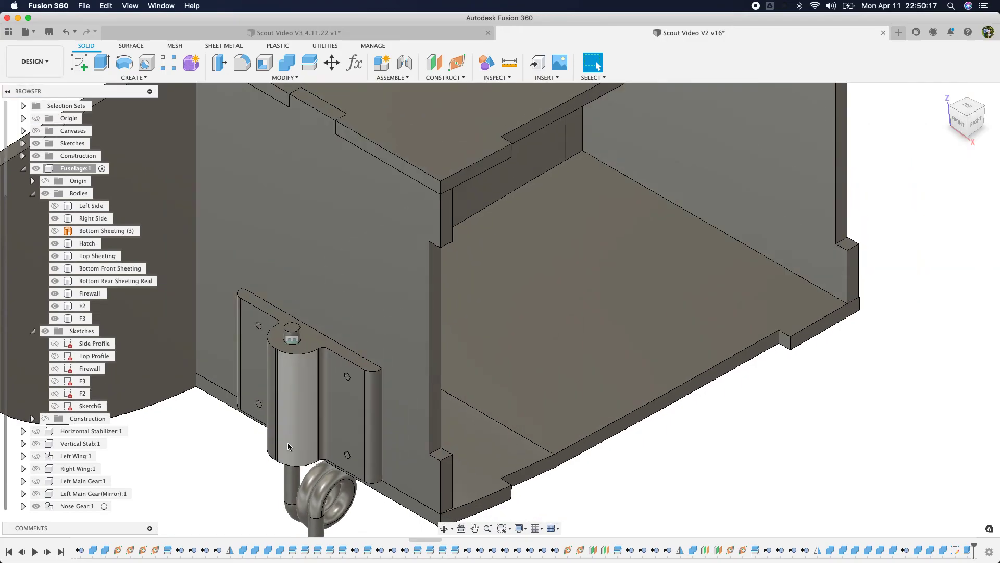
{"action": "scroll", "coordinate": [339, 309], "scroll_direction": "down", "scroll_amount": 4}
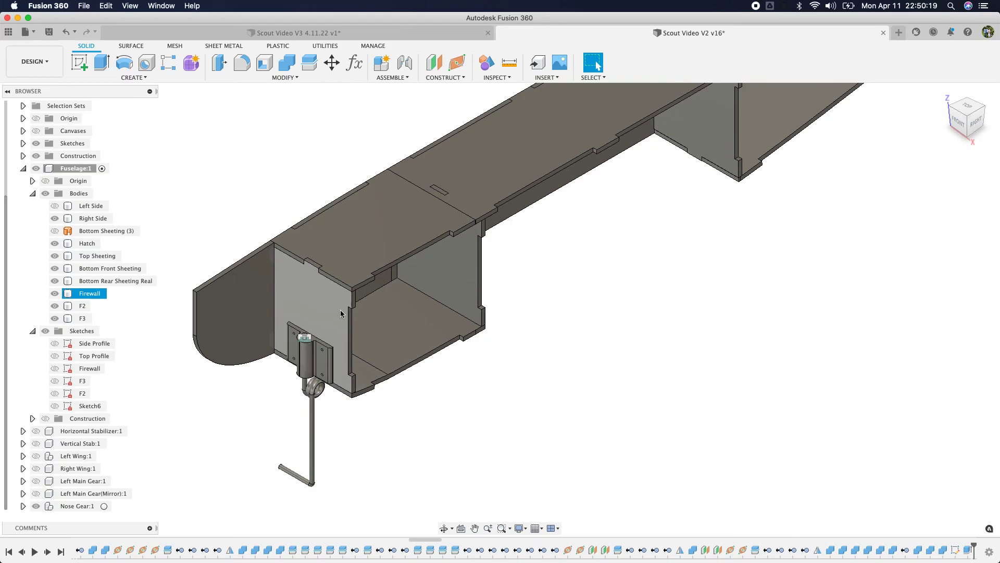
{"action": "scroll", "coordinate": [306, 405], "scroll_direction": "up", "scroll_amount": 4}
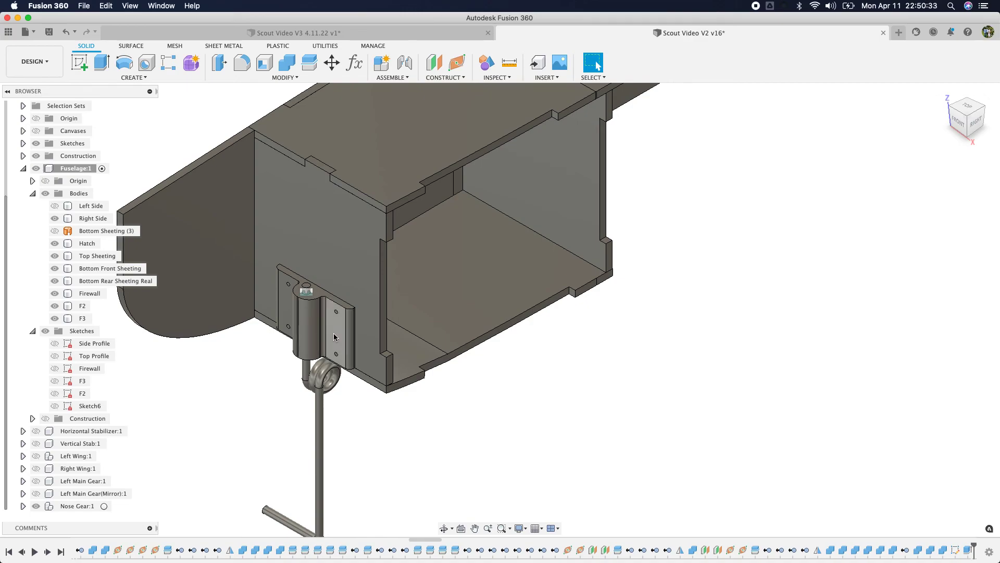
{"action": "scroll", "coordinate": [335, 334], "scroll_direction": "down", "scroll_amount": 2}
{"action": "scroll", "coordinate": [334, 336], "scroll_direction": "down", "scroll_amount": 2}
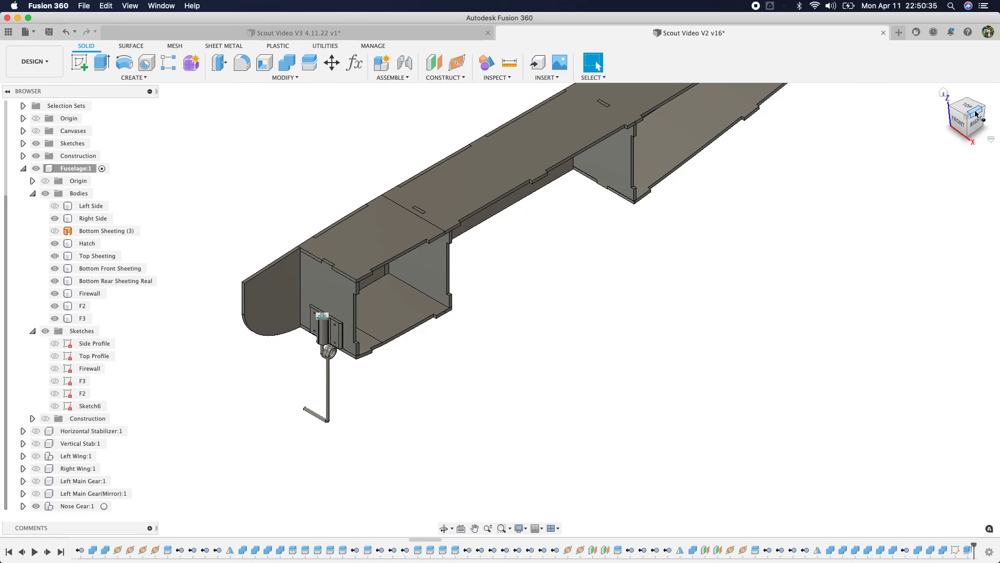
{"action": "left_click_drag", "start_coordinate": [973, 119], "coordinate": [960, 114]}
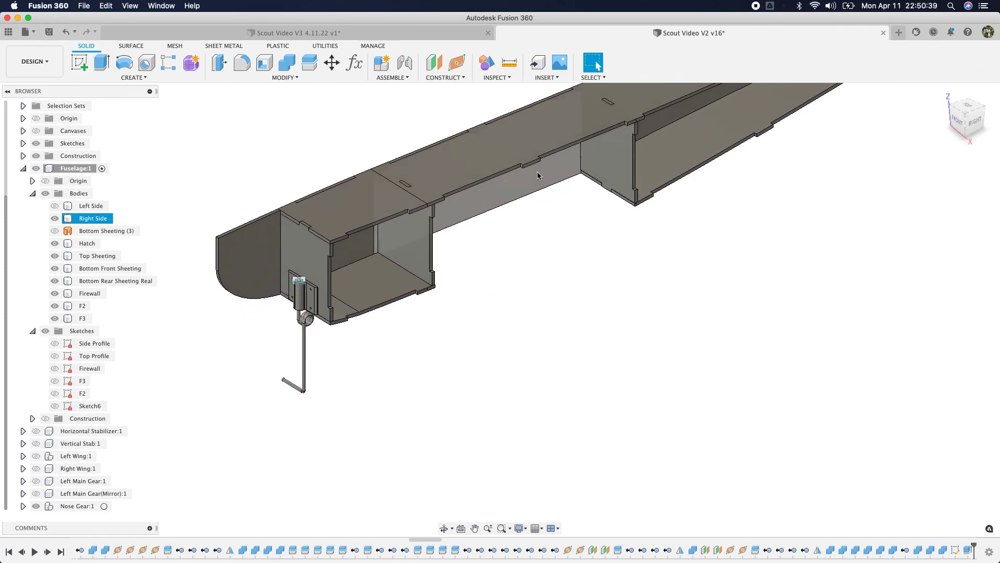
{"action": "left_click", "coordinate": [463, 219]}
{"action": "left_click", "coordinate": [496, 250]}
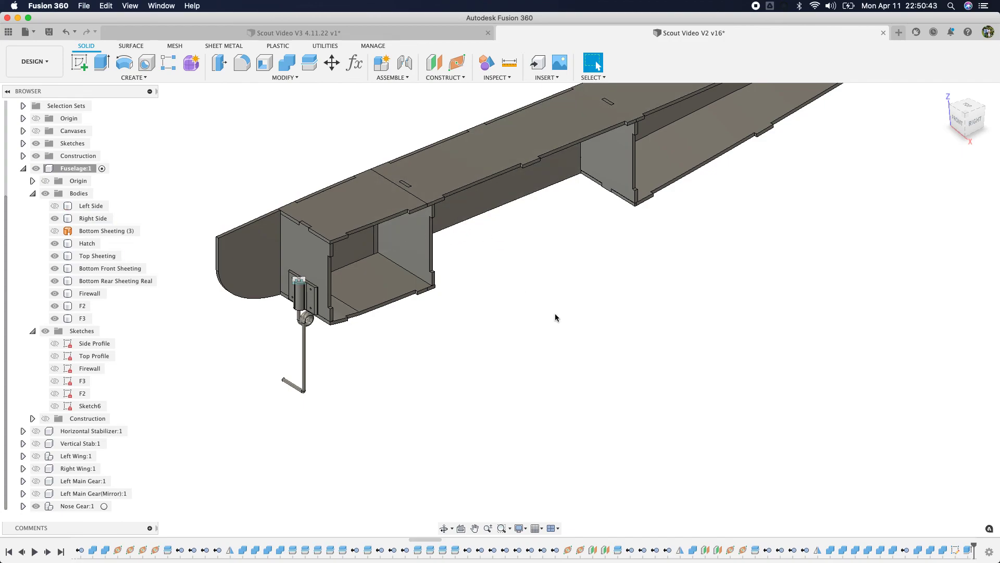
{"action": "scroll", "coordinate": [555, 313], "scroll_direction": "down", "scroll_amount": 3}
{"action": "scroll", "coordinate": [554, 316], "scroll_direction": "down", "scroll_amount": 2}
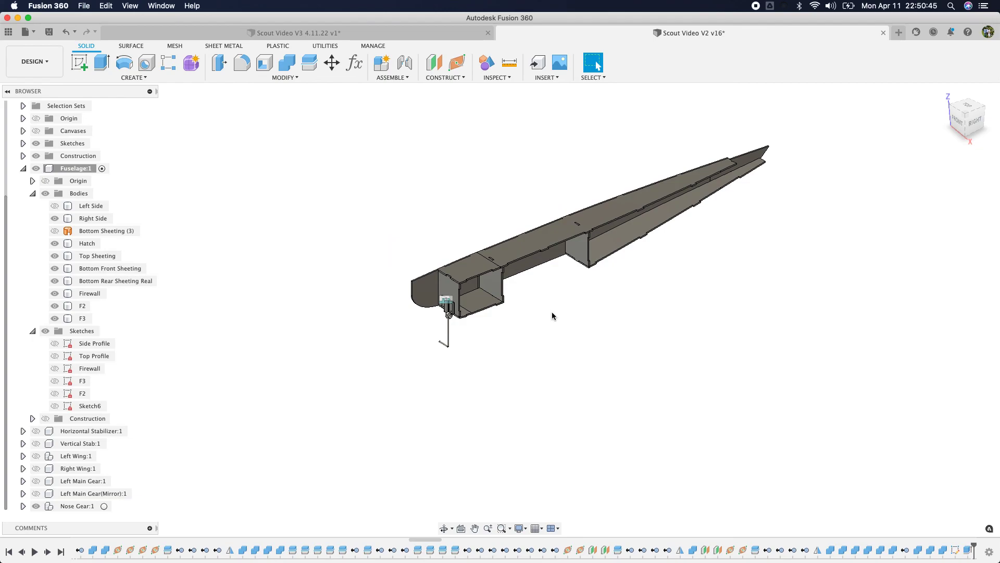